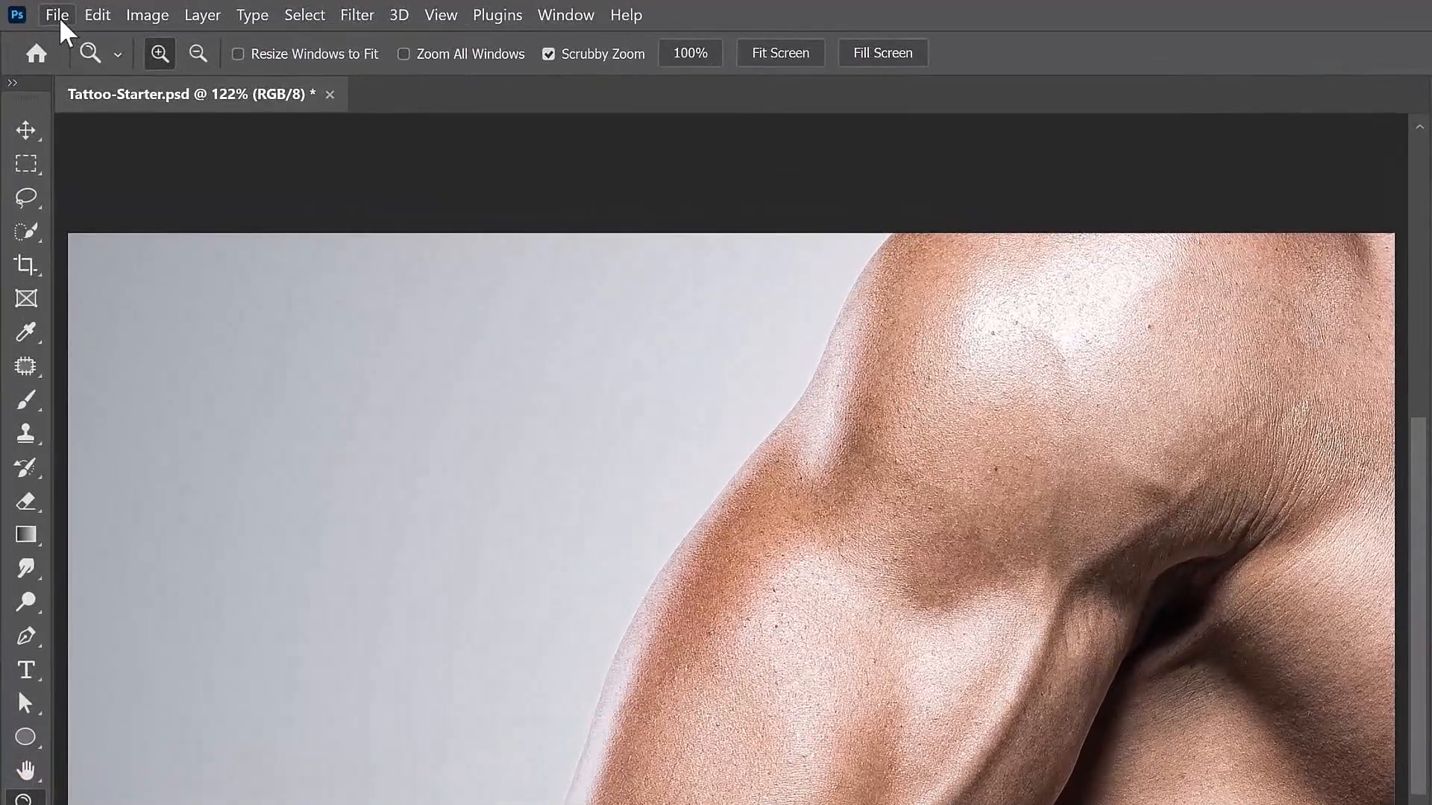
Step: Place Tattoo.jpg into the arm photo as an embedded image and make the Tattoo layer a smart object
left_click(51, 13)
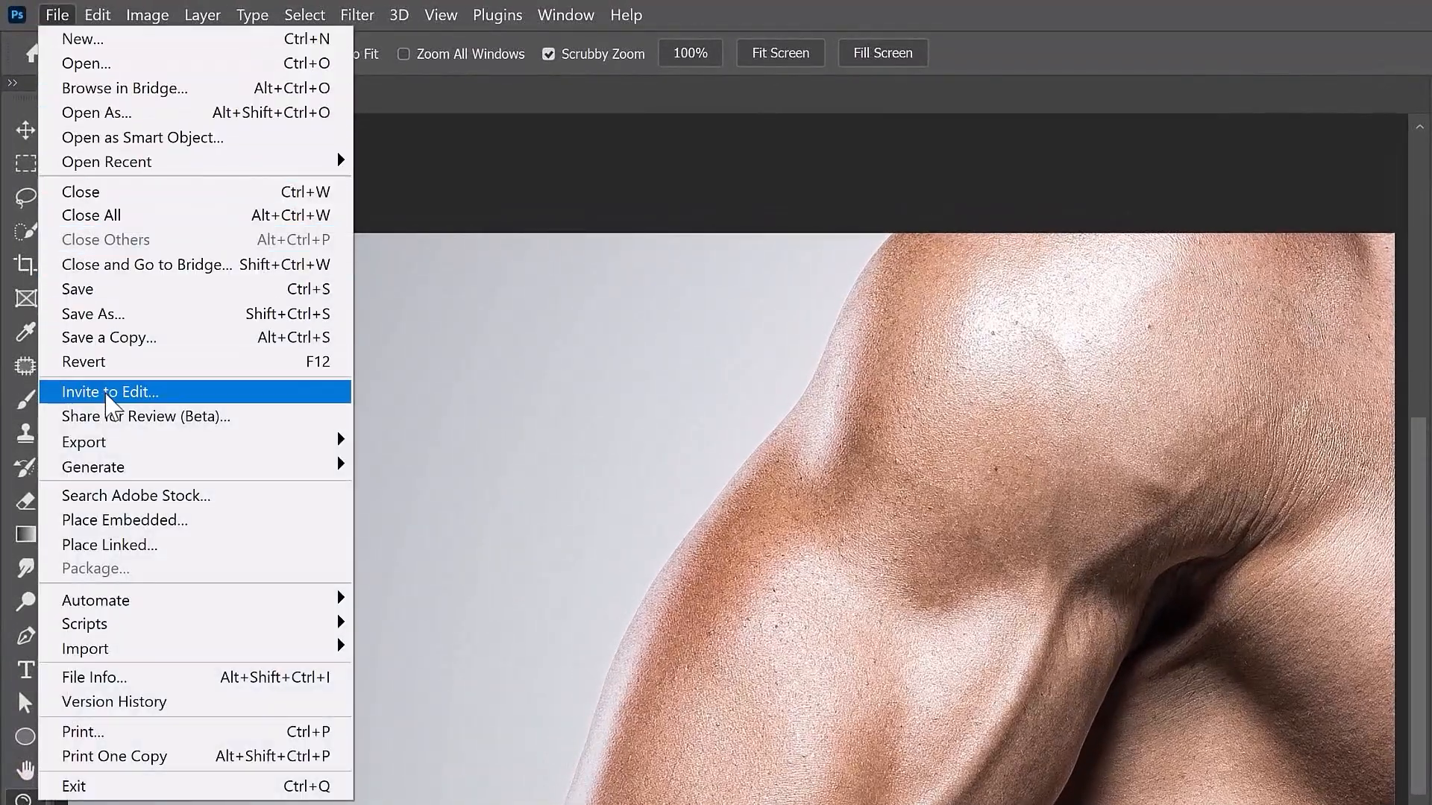
left_click(224, 522)
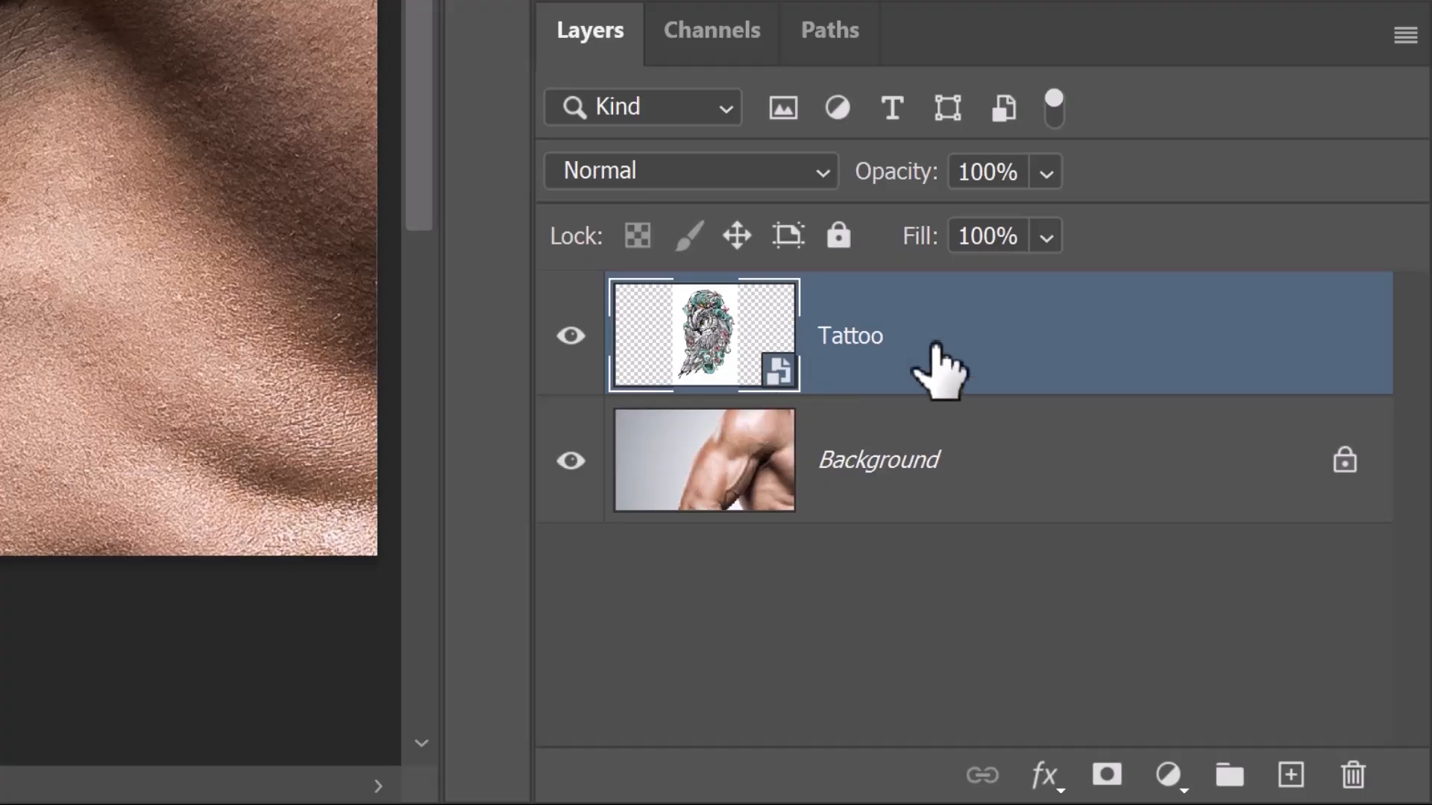
right_click(970, 354)
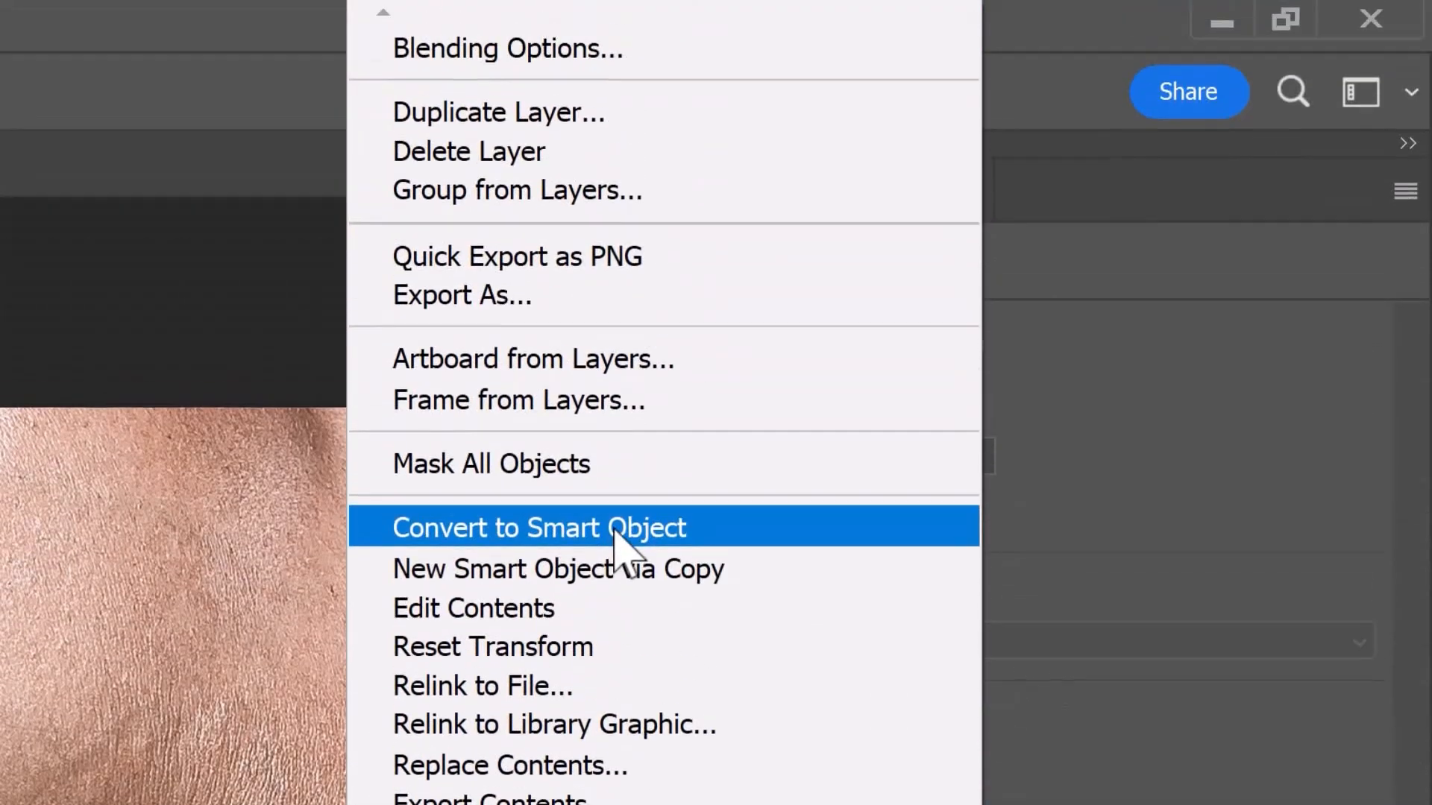
left_click(619, 531)
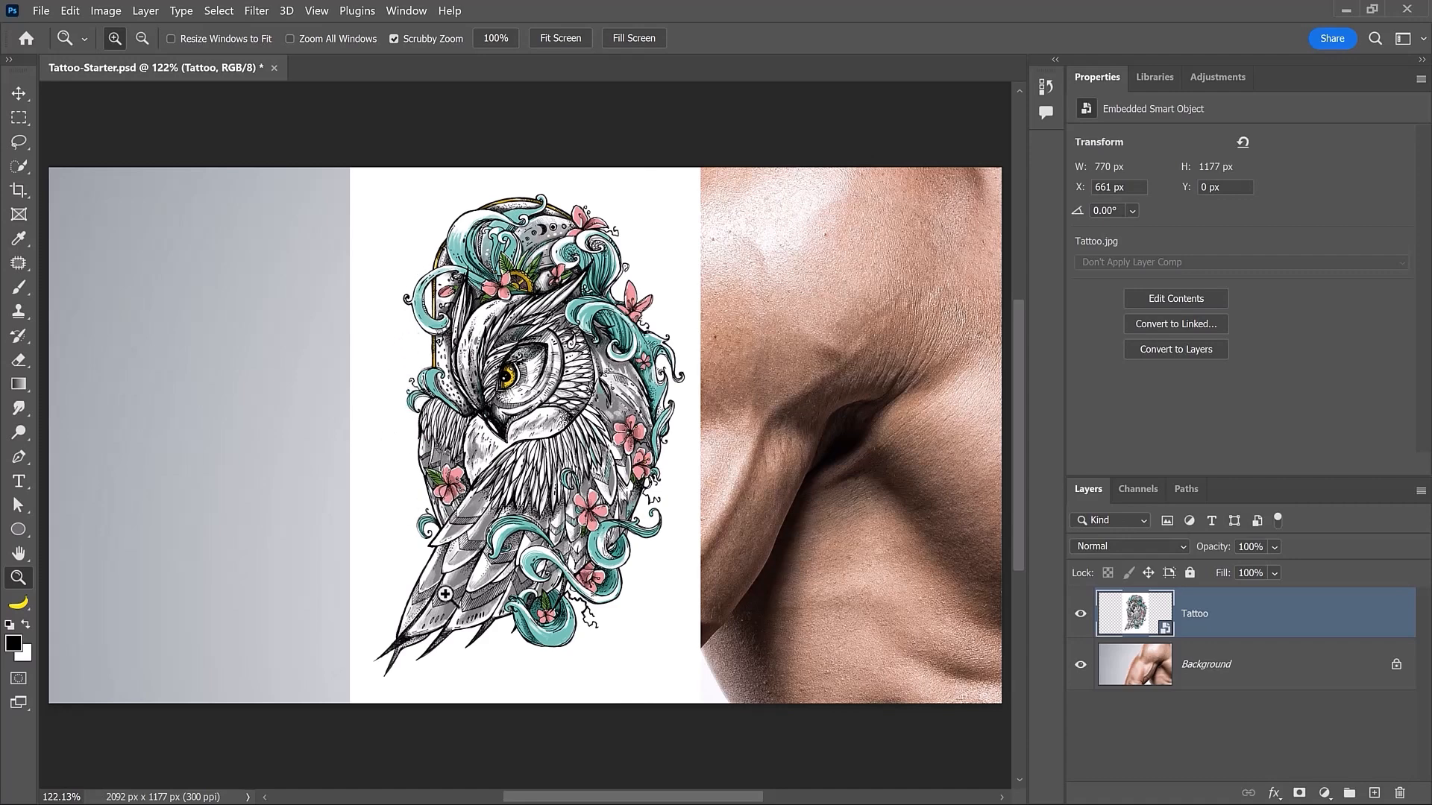
Step: Set the Tattoo layer's blend mode to Multiply and transform it onto the upper arm, rotated about 28.4°
left_click(1161, 546)
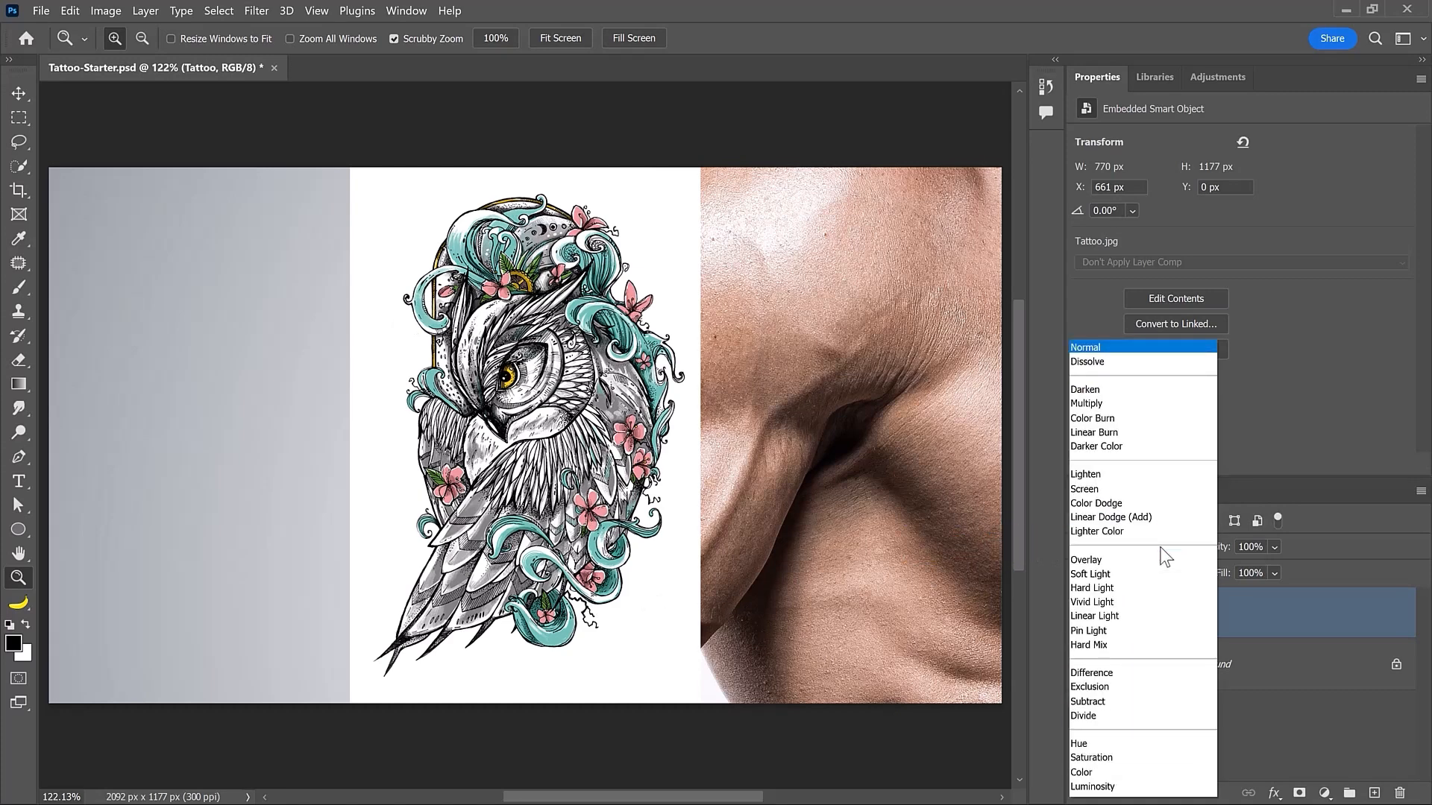
left_click(1082, 403)
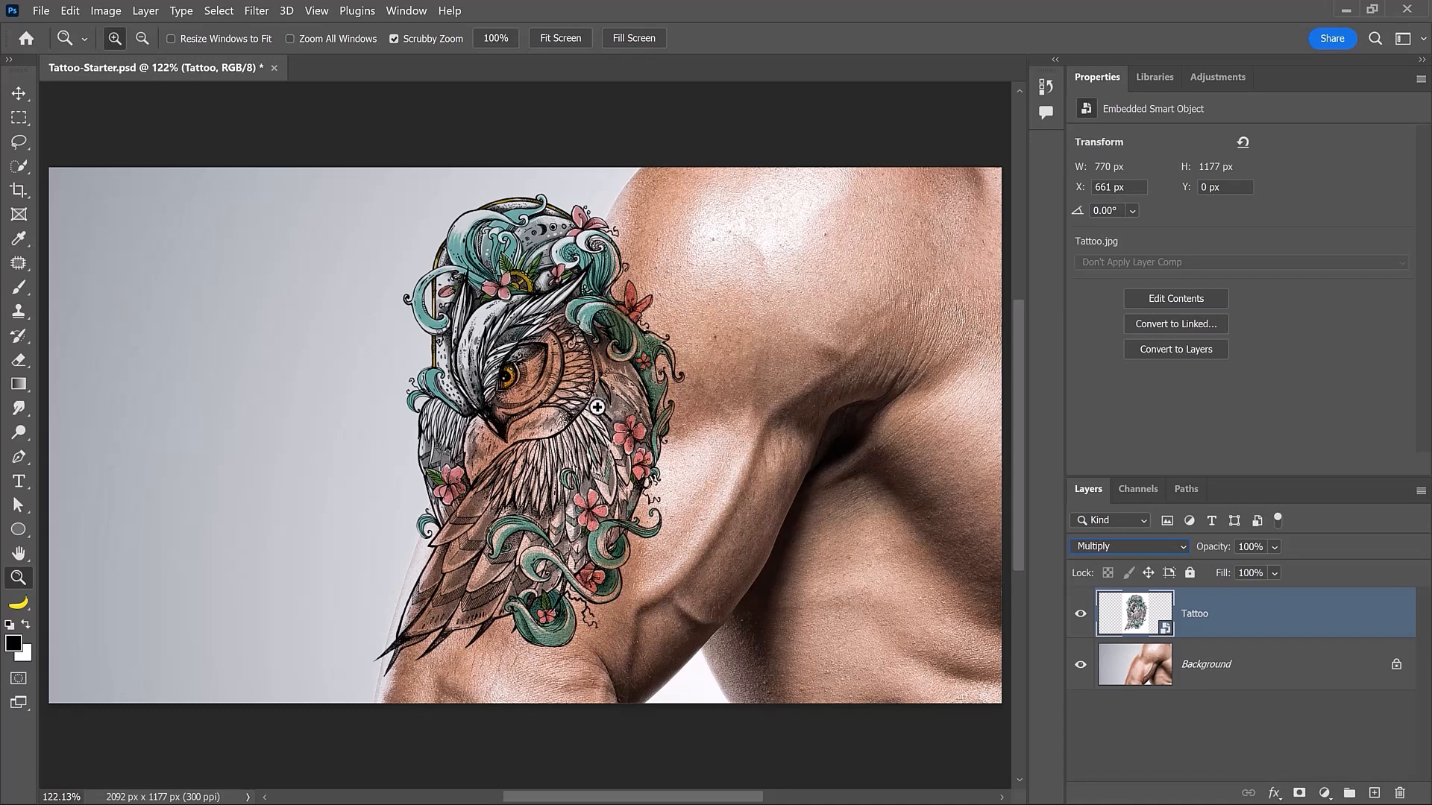
key("ctrl+t")
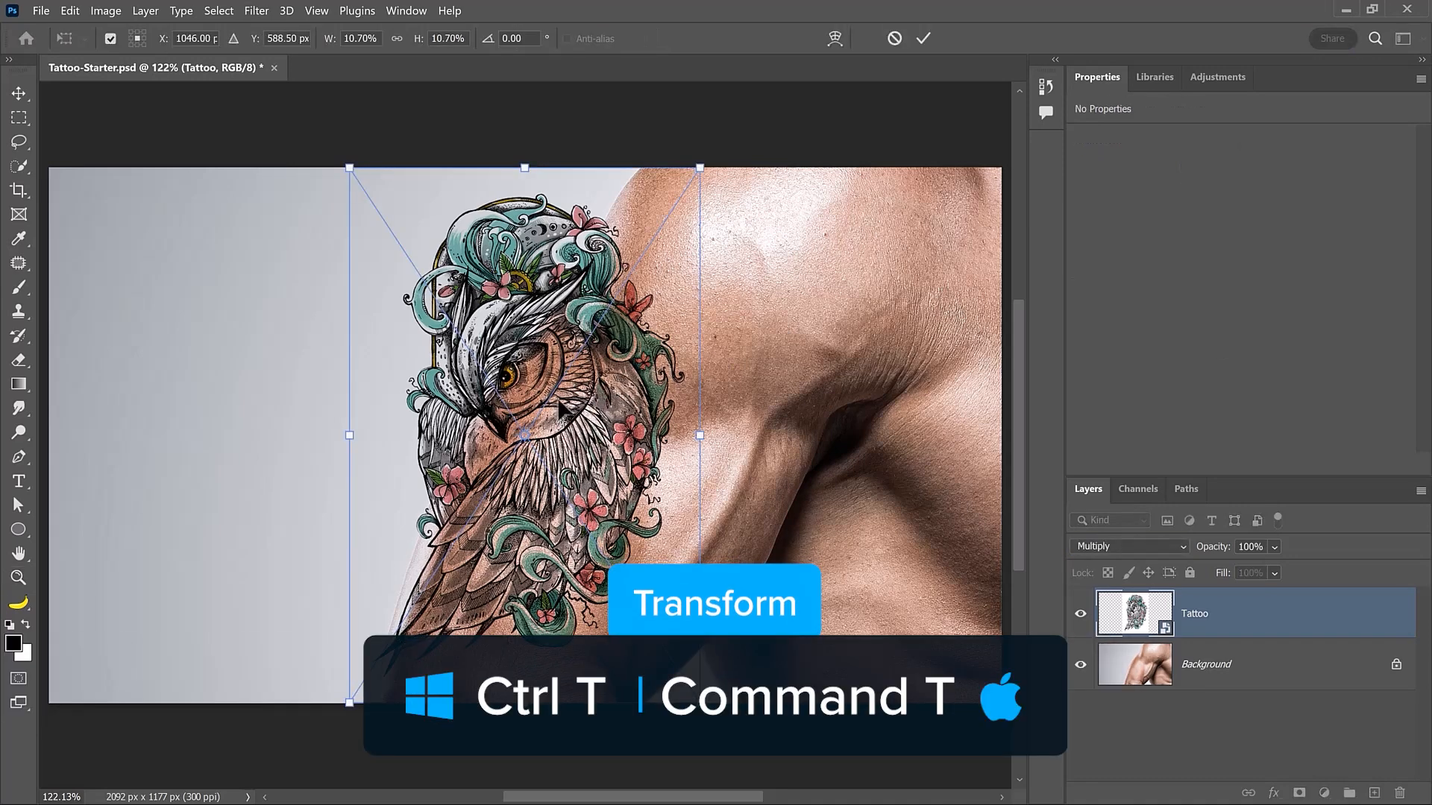
left_click_drag(514, 388, 580, 396)
left_click_drag(783, 159, 863, 305)
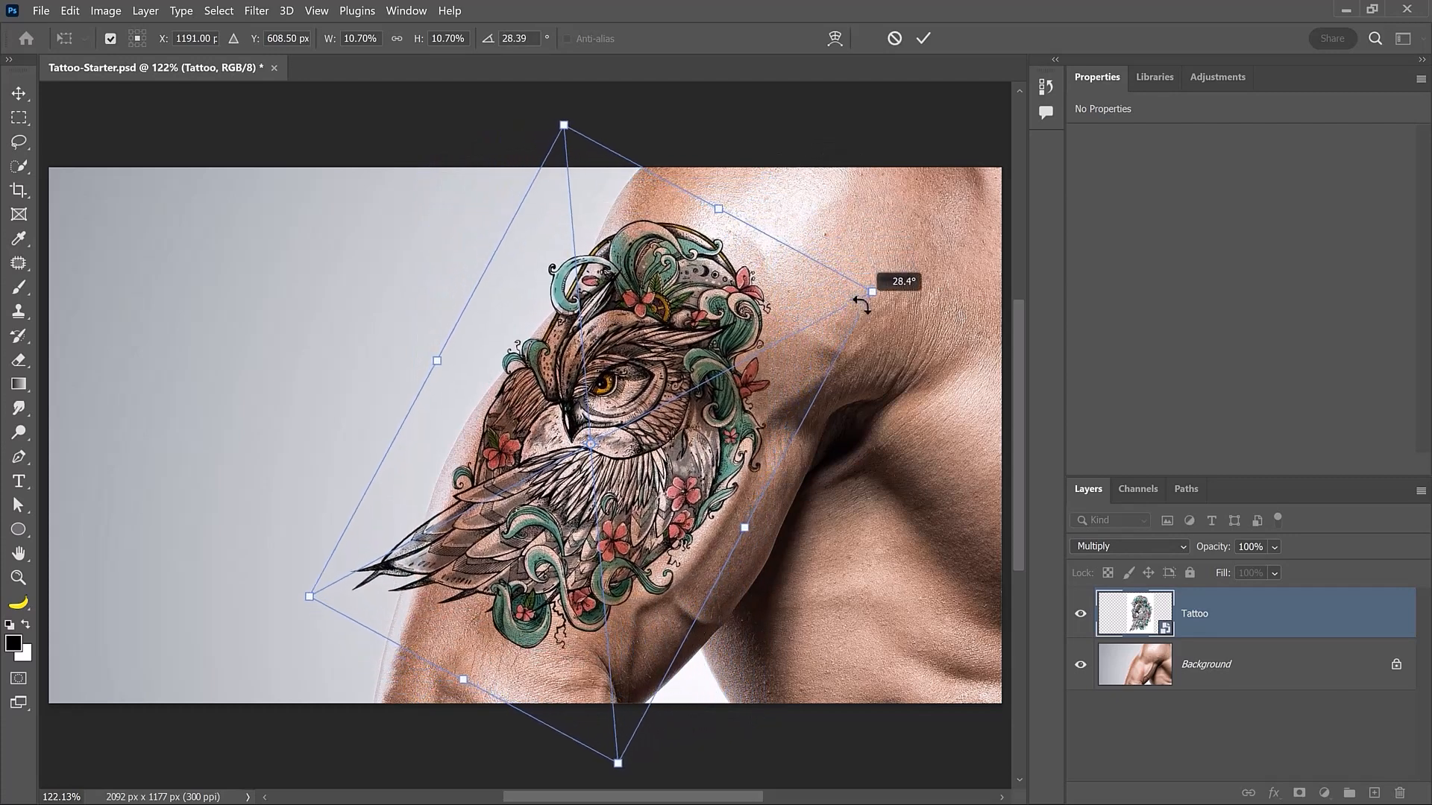
left_click_drag(619, 378, 664, 369)
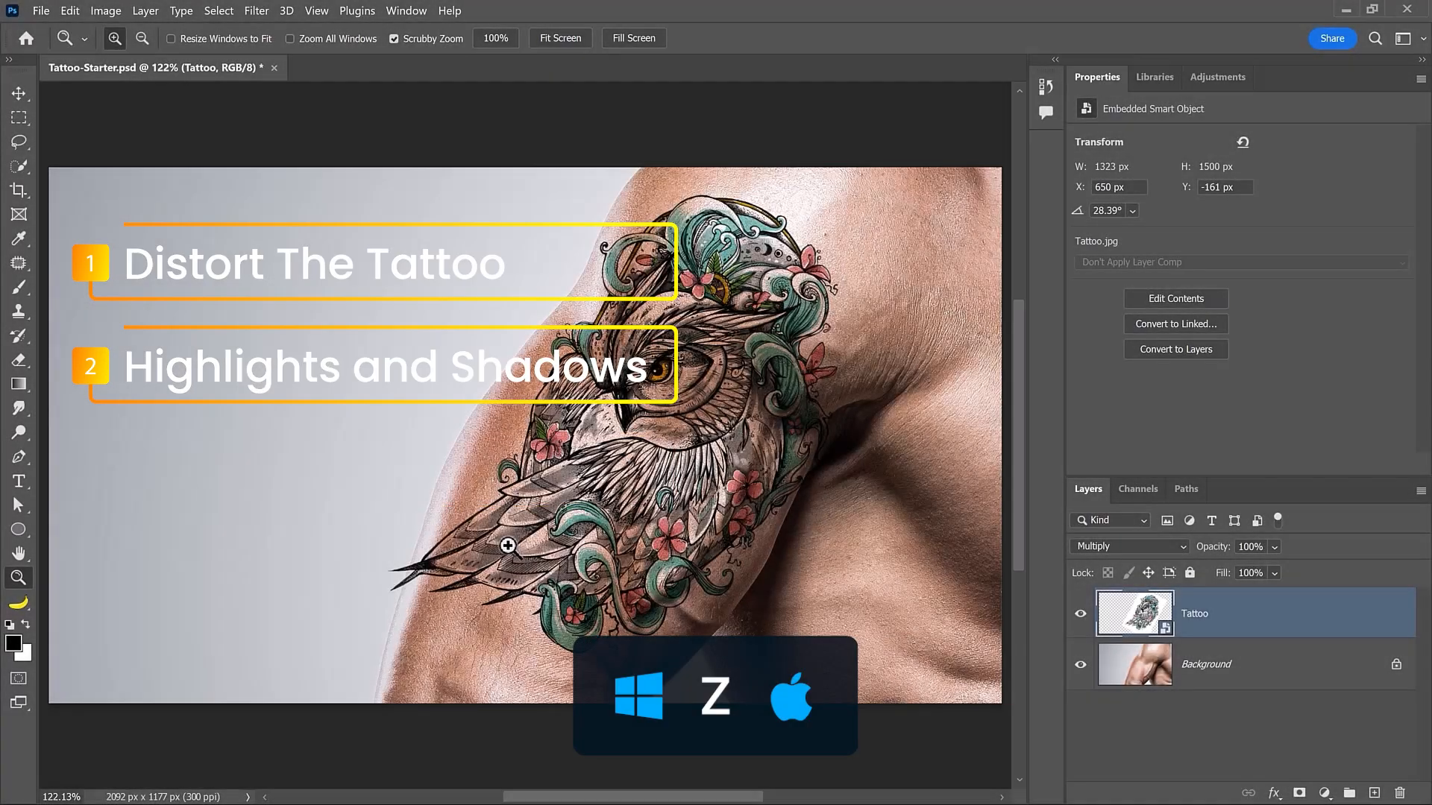
left_click(508, 545)
left_click(507, 545)
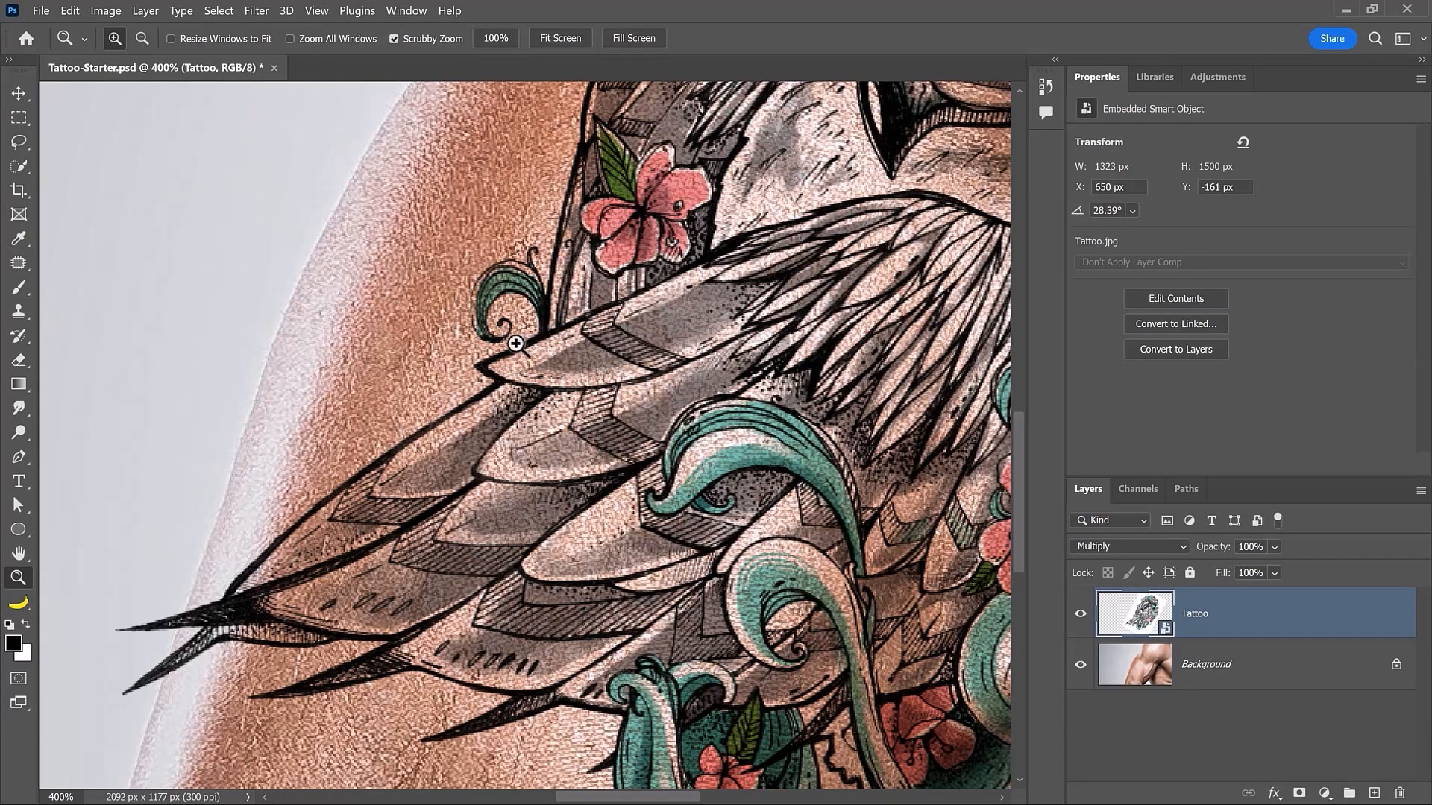
left_click(568, 398, "alt")
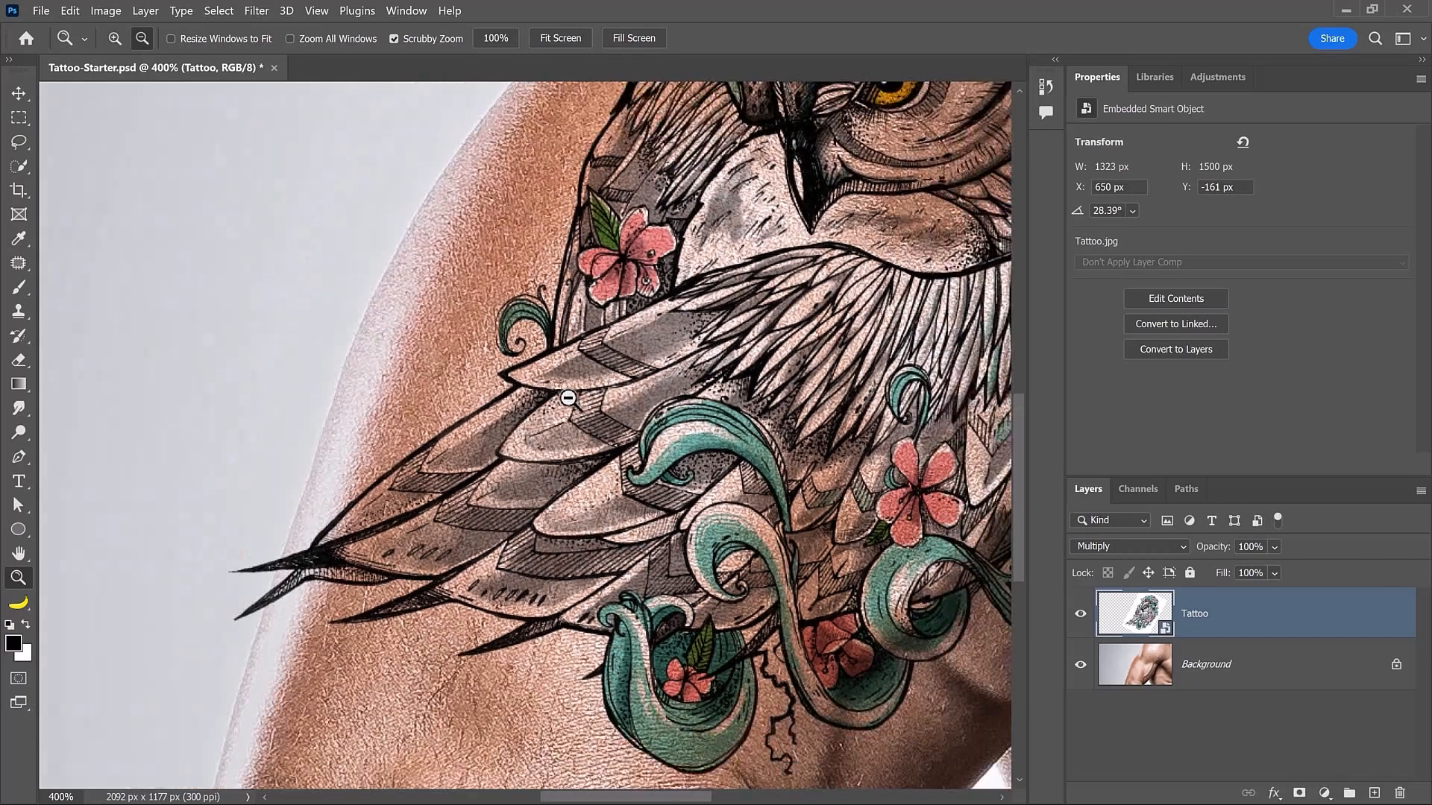
left_click(568, 398, "alt")
left_click_drag(705, 351, 653, 429)
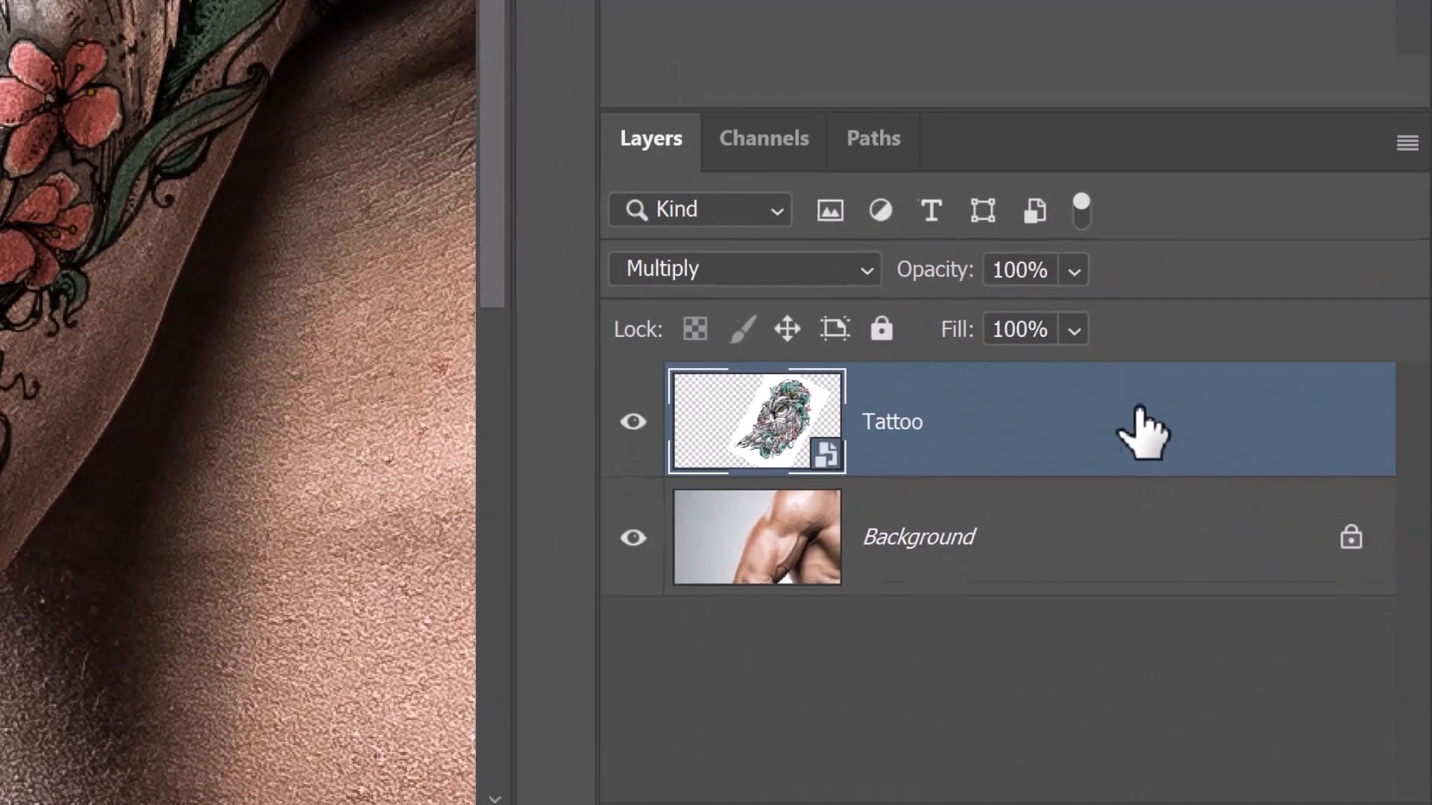
double_click(1116, 340)
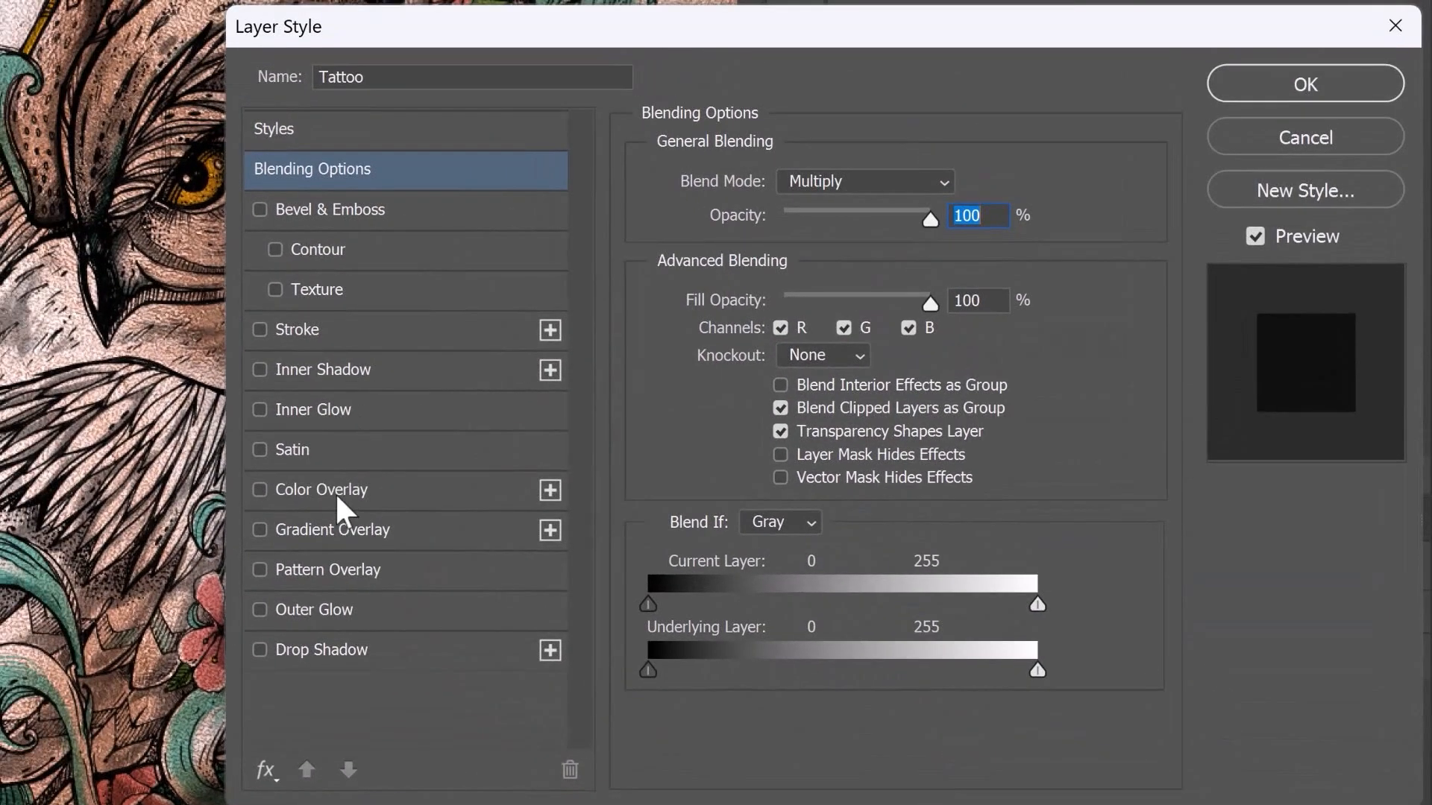
left_click(336, 493)
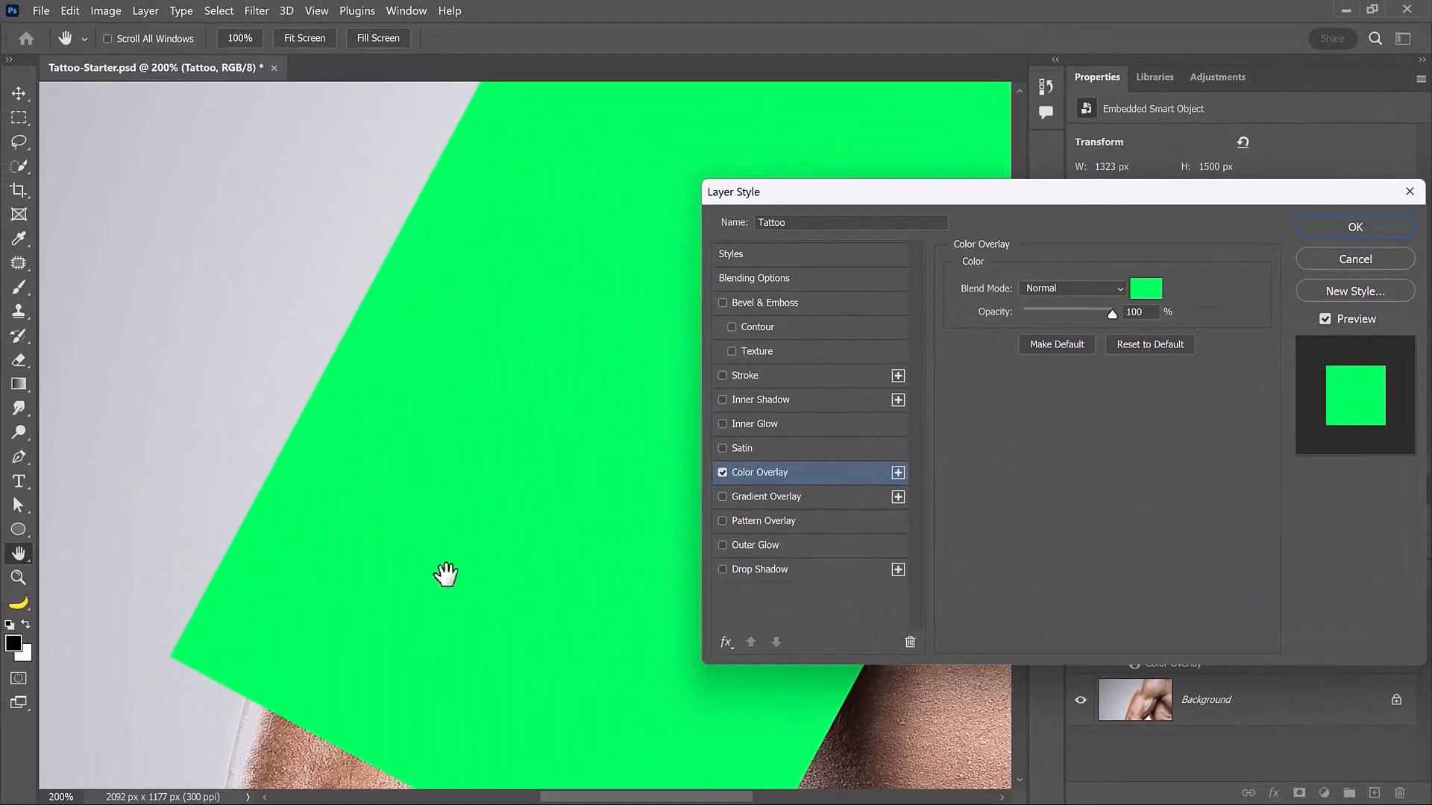
left_click(1366, 256)
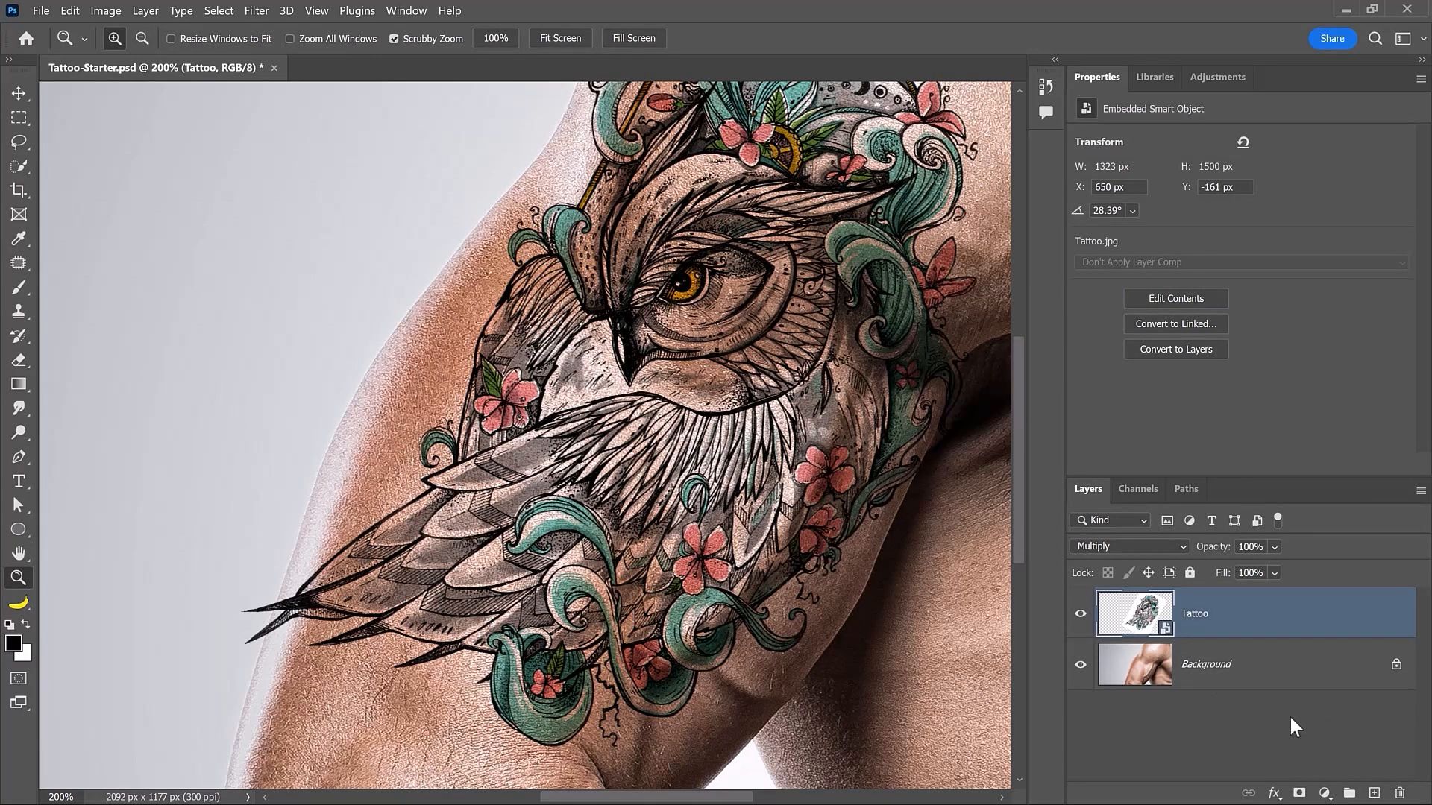
Step: Add a Selective Color adjustment layer above the Tattoo layer and clip it to that layer
left_click(1324, 792)
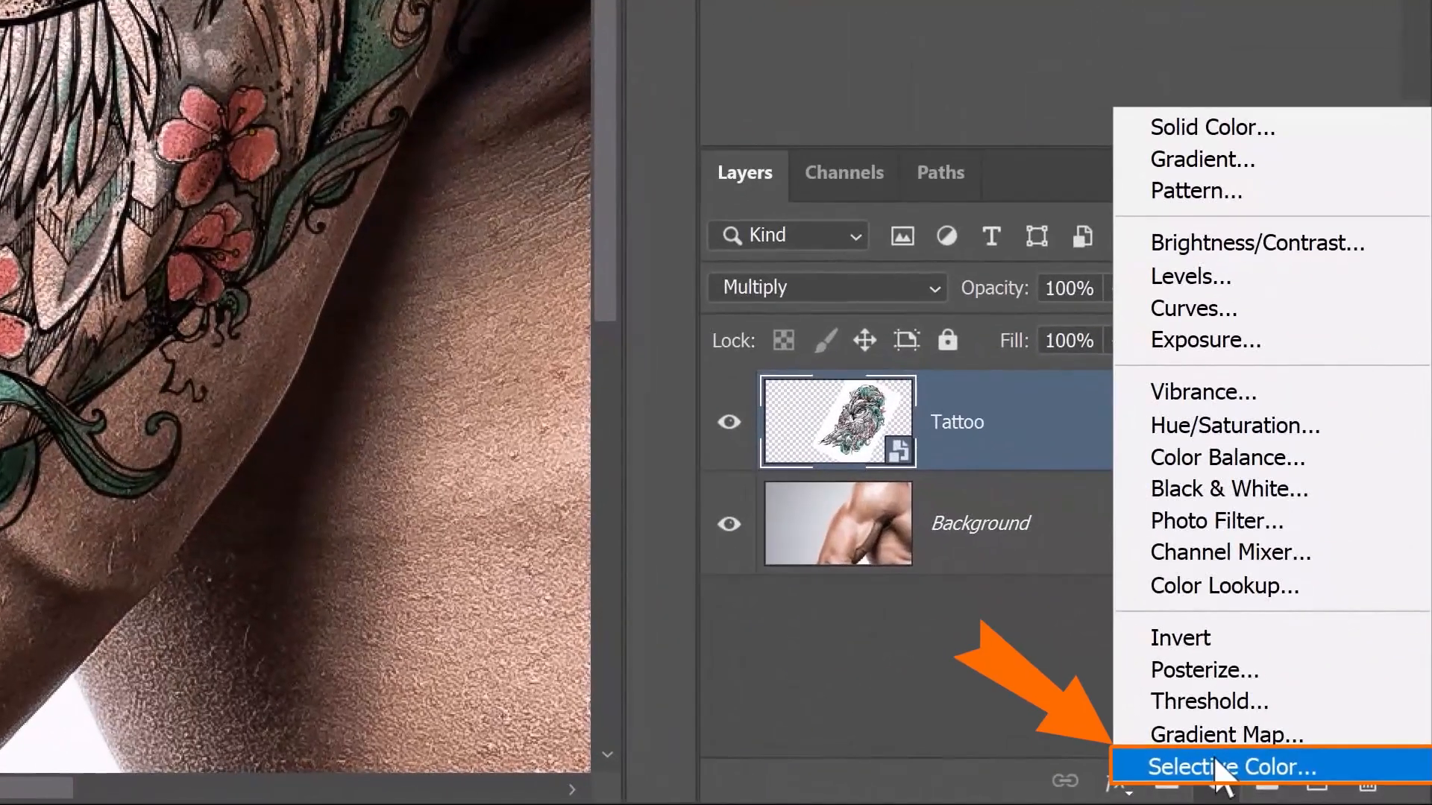
left_click(1365, 771)
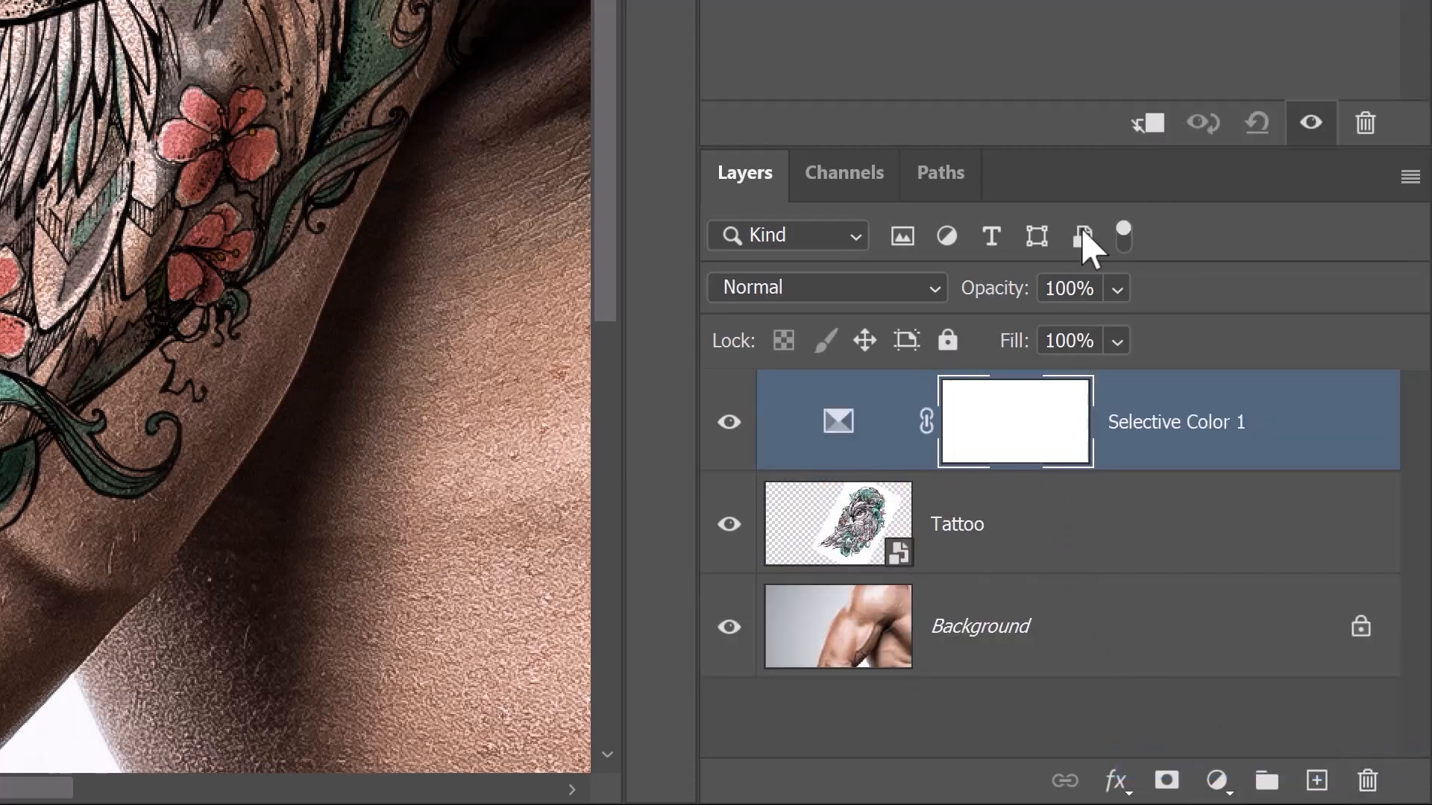
left_click(1148, 124)
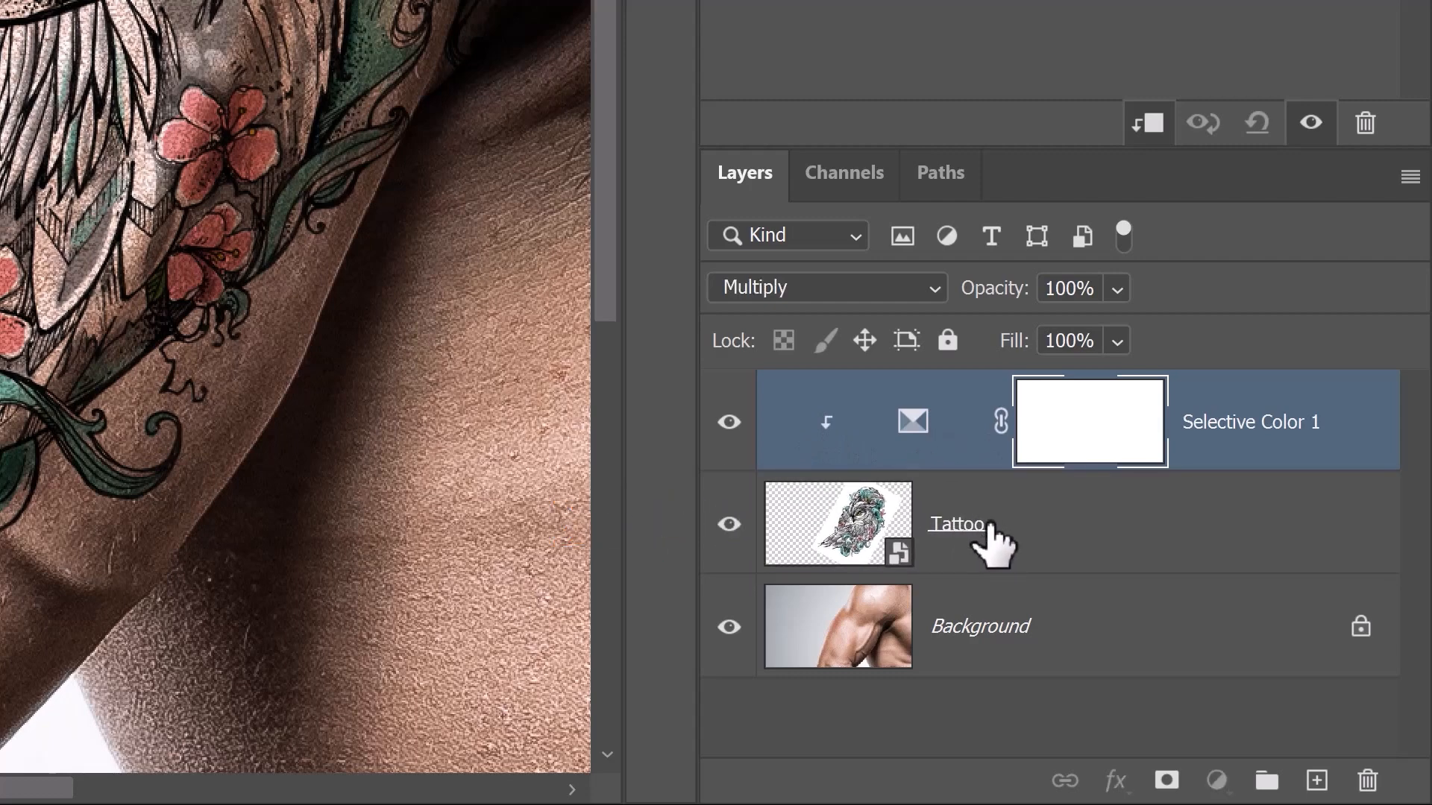
Step: Reselect the Selective Color adjustment and target its Blacks range
left_click(991, 524)
left_click(914, 646)
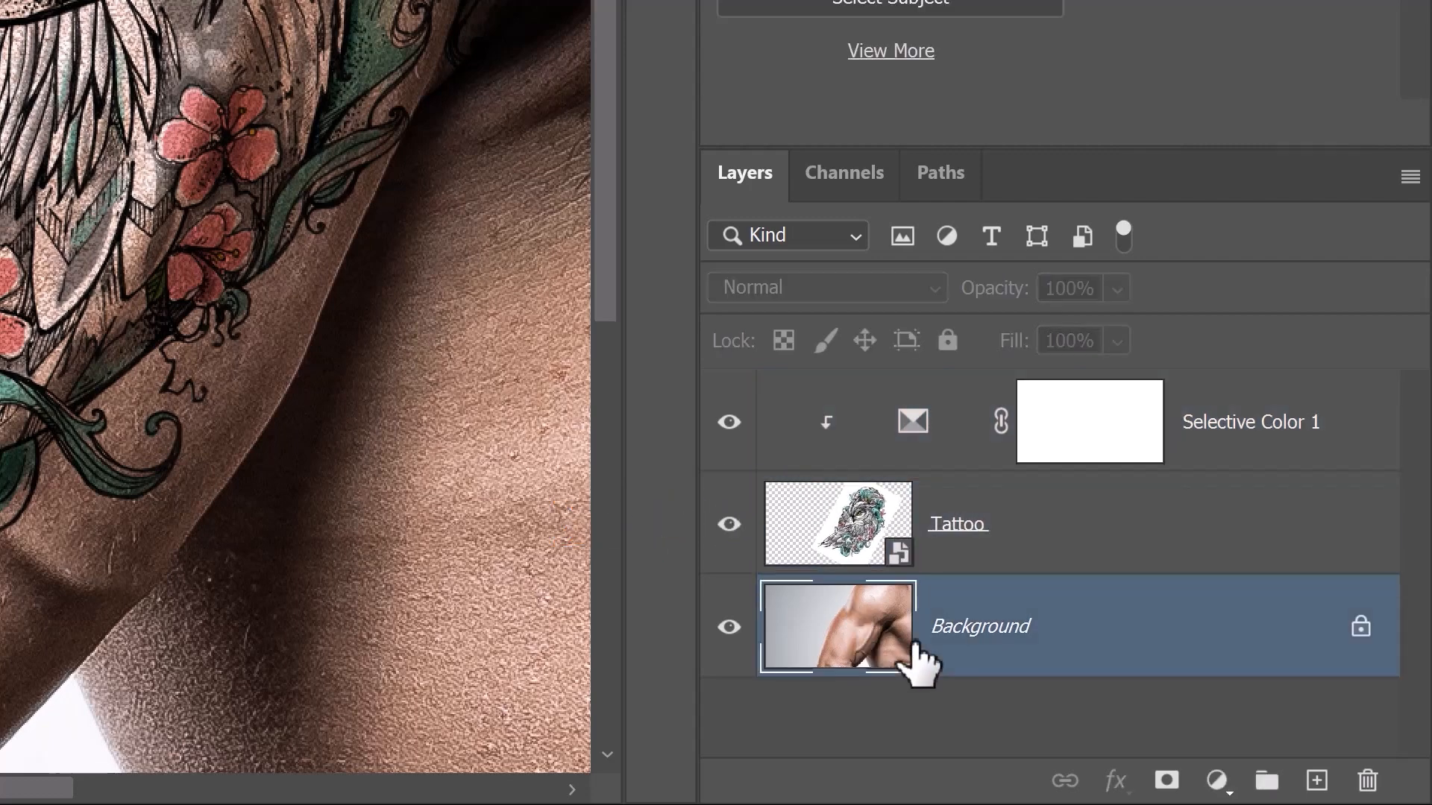
left_click(933, 451)
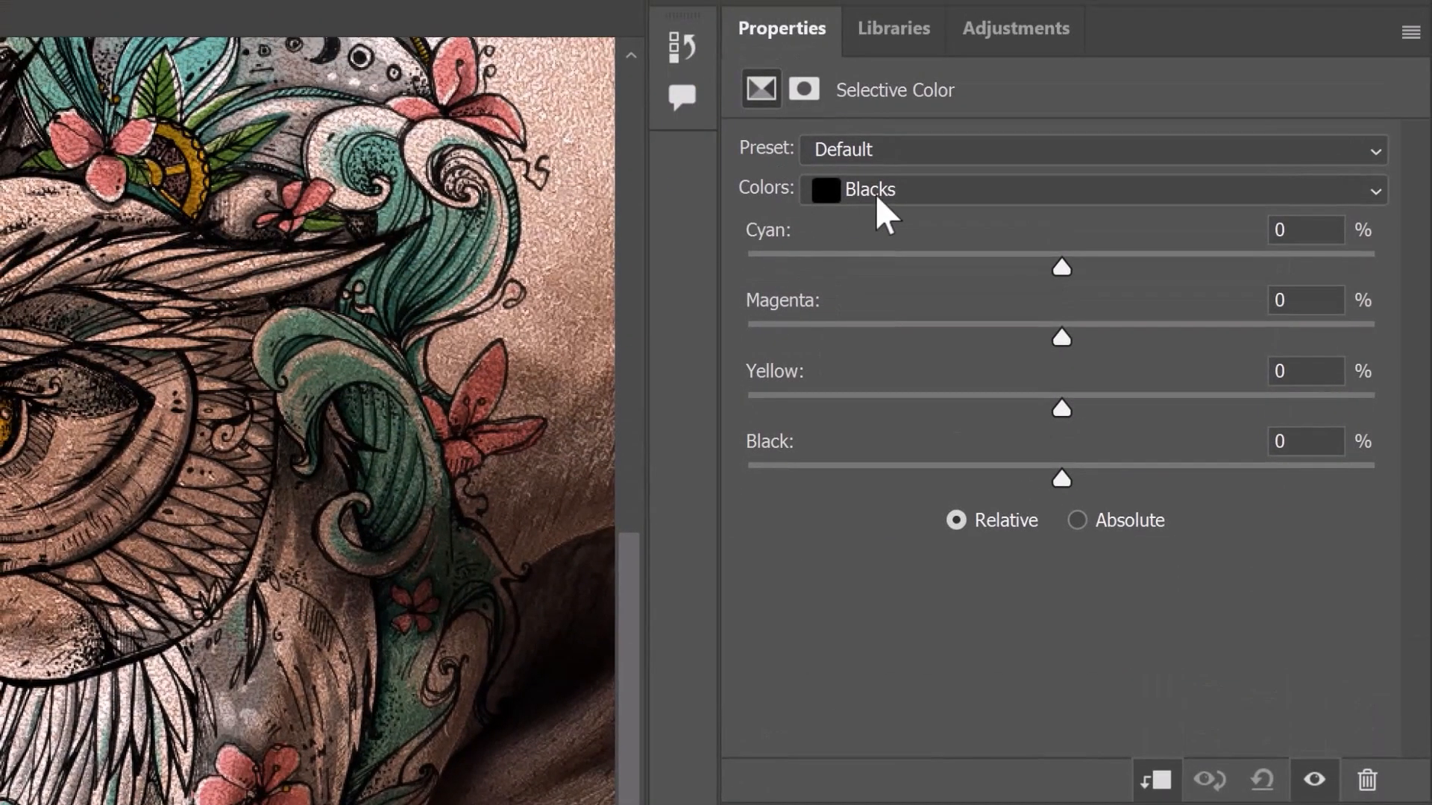
left_click(879, 195)
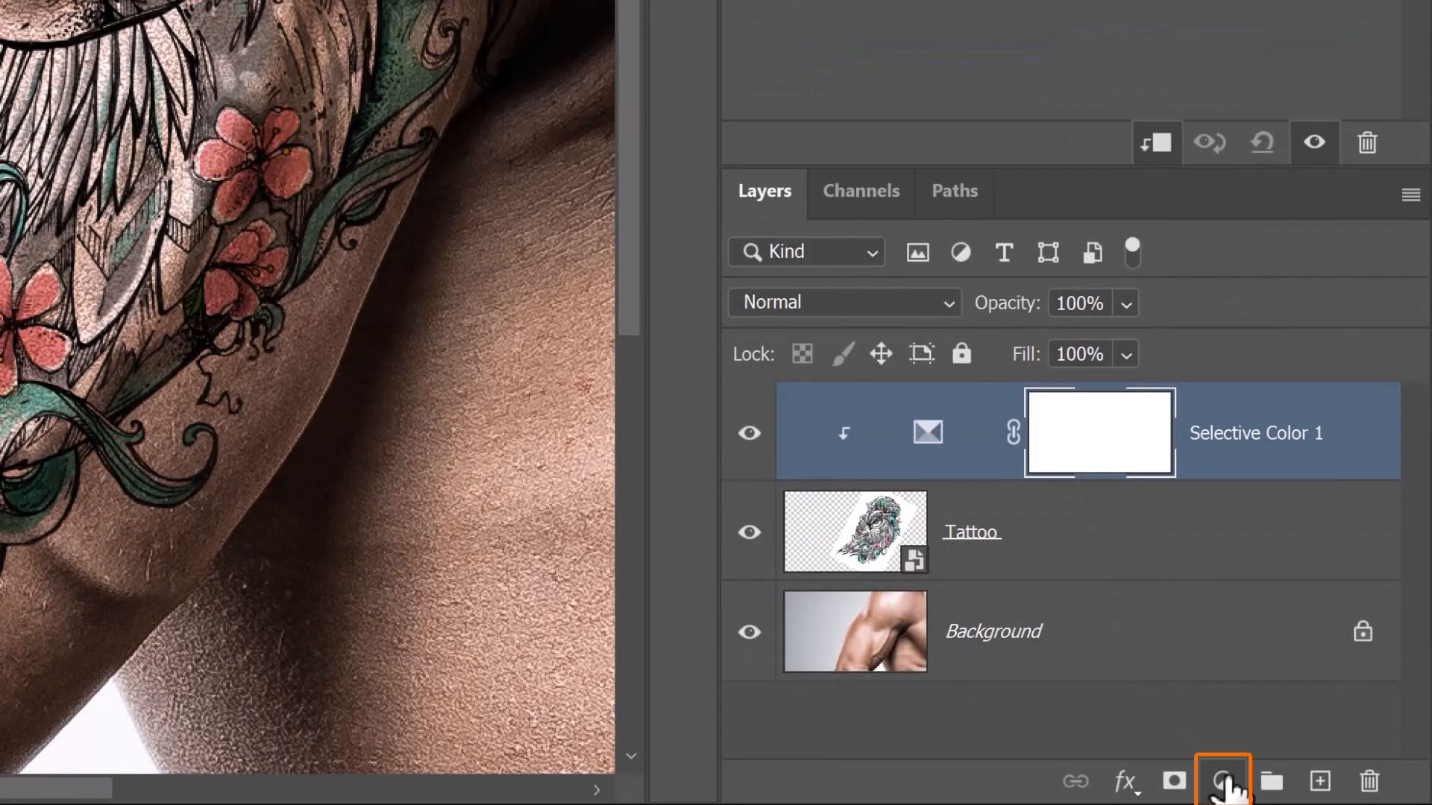
left_click(1223, 781)
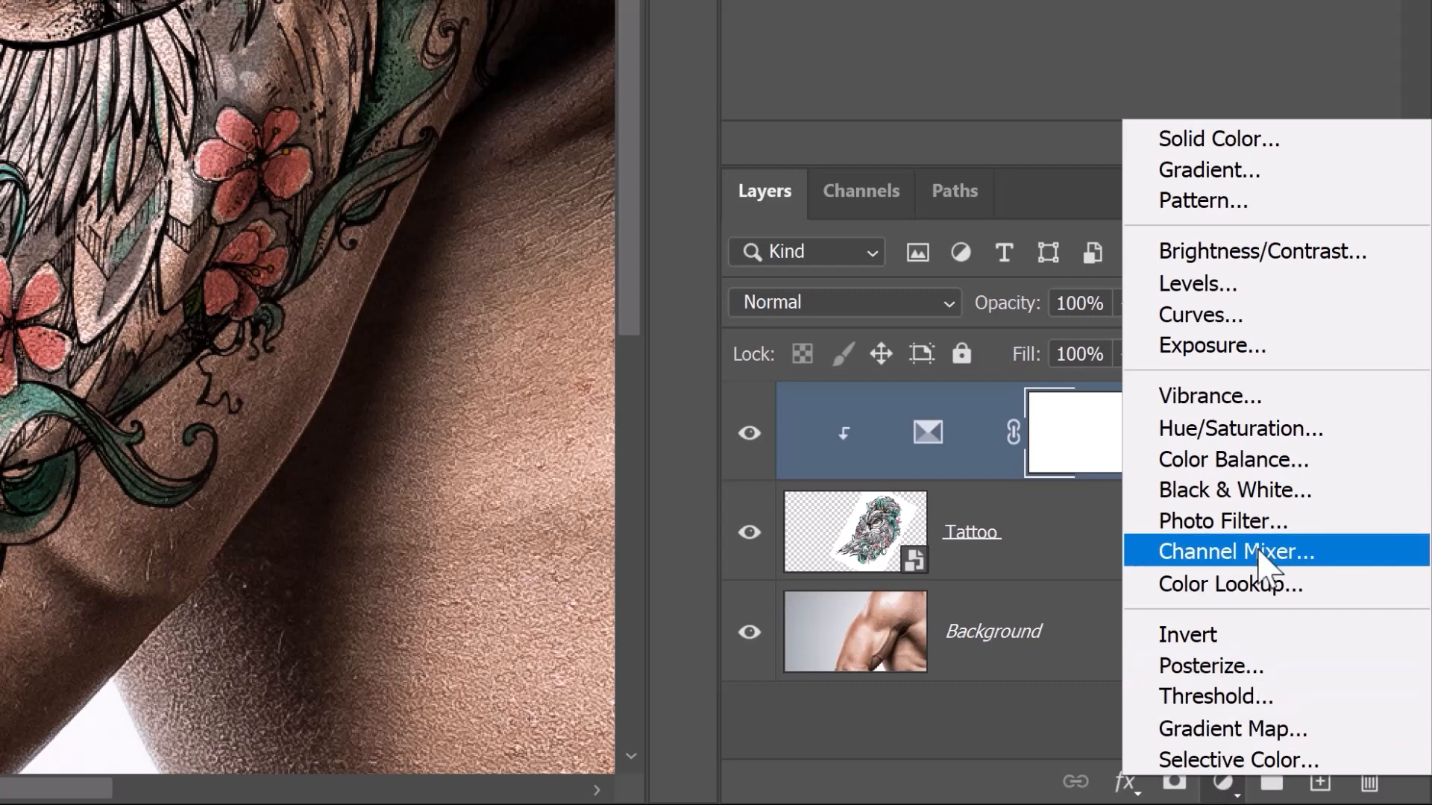
left_click(1234, 459)
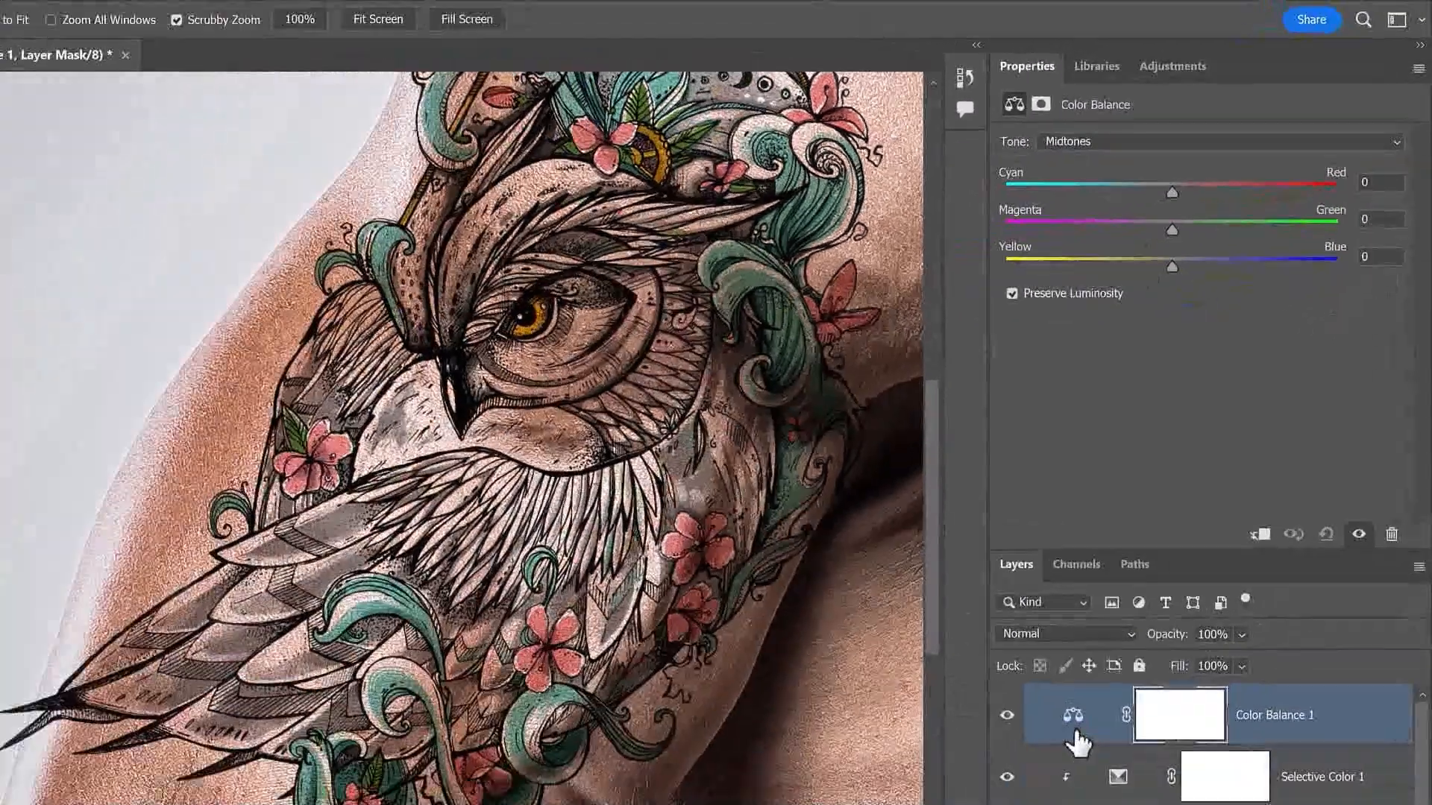
left_click_drag(1137, 619, 1399, 793)
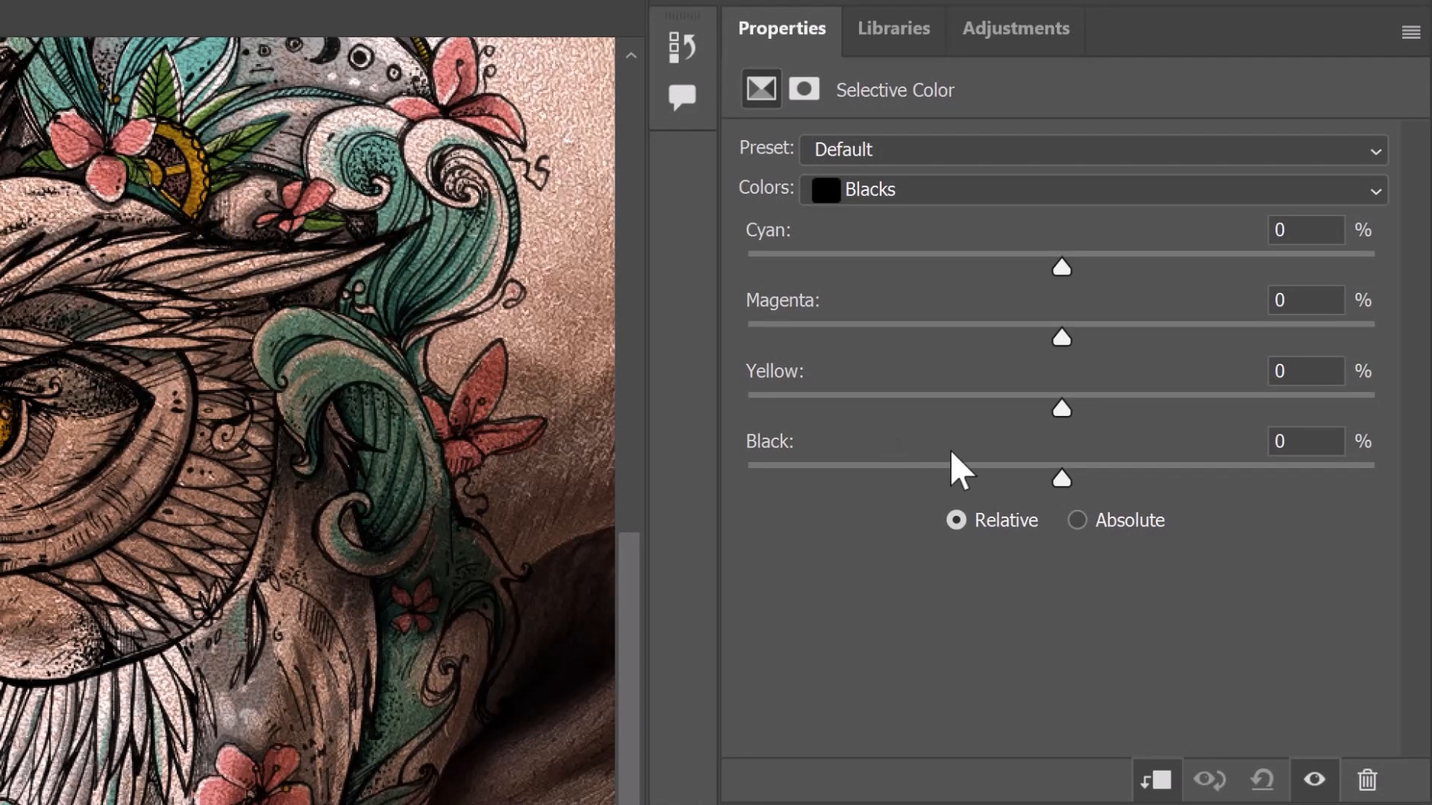
Step: Set Magenta to -26 and Black to +8 for the Blacks in the Selective Color adjustment
left_click(1061, 340)
left_click_drag(1069, 333, 1057, 334)
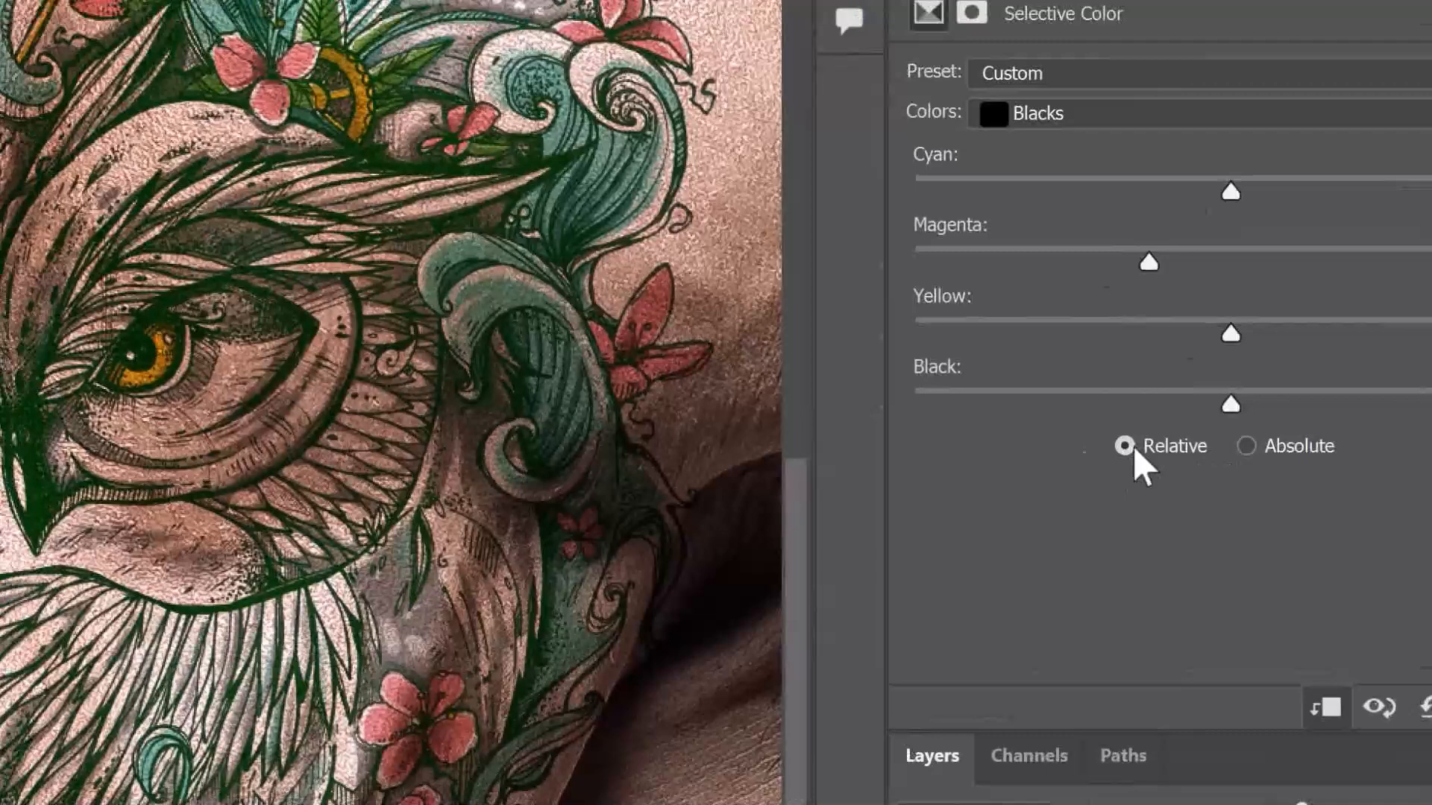
left_click(1231, 403)
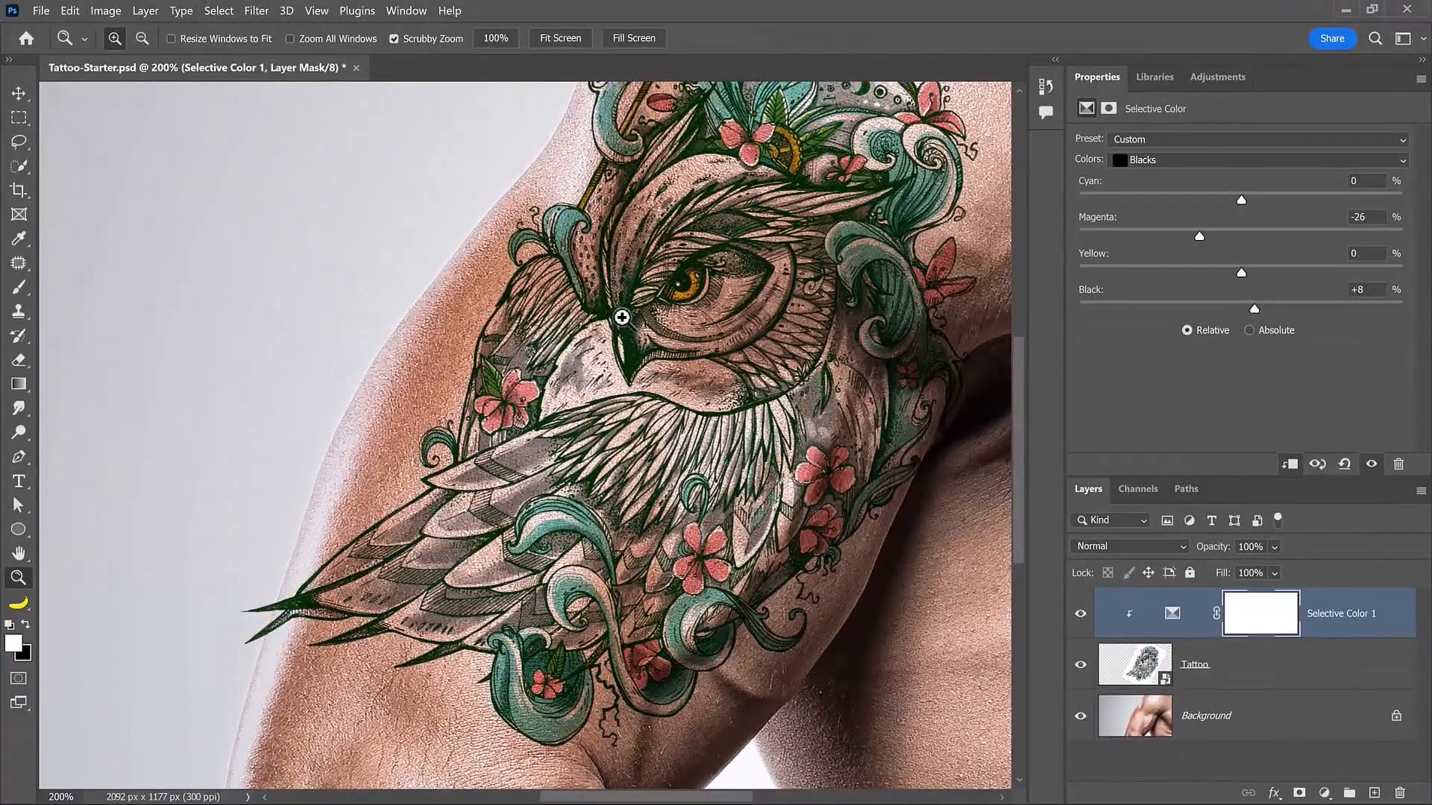
Step: Lower the Tattoo layer's opacity to 85%
left_click(1270, 686)
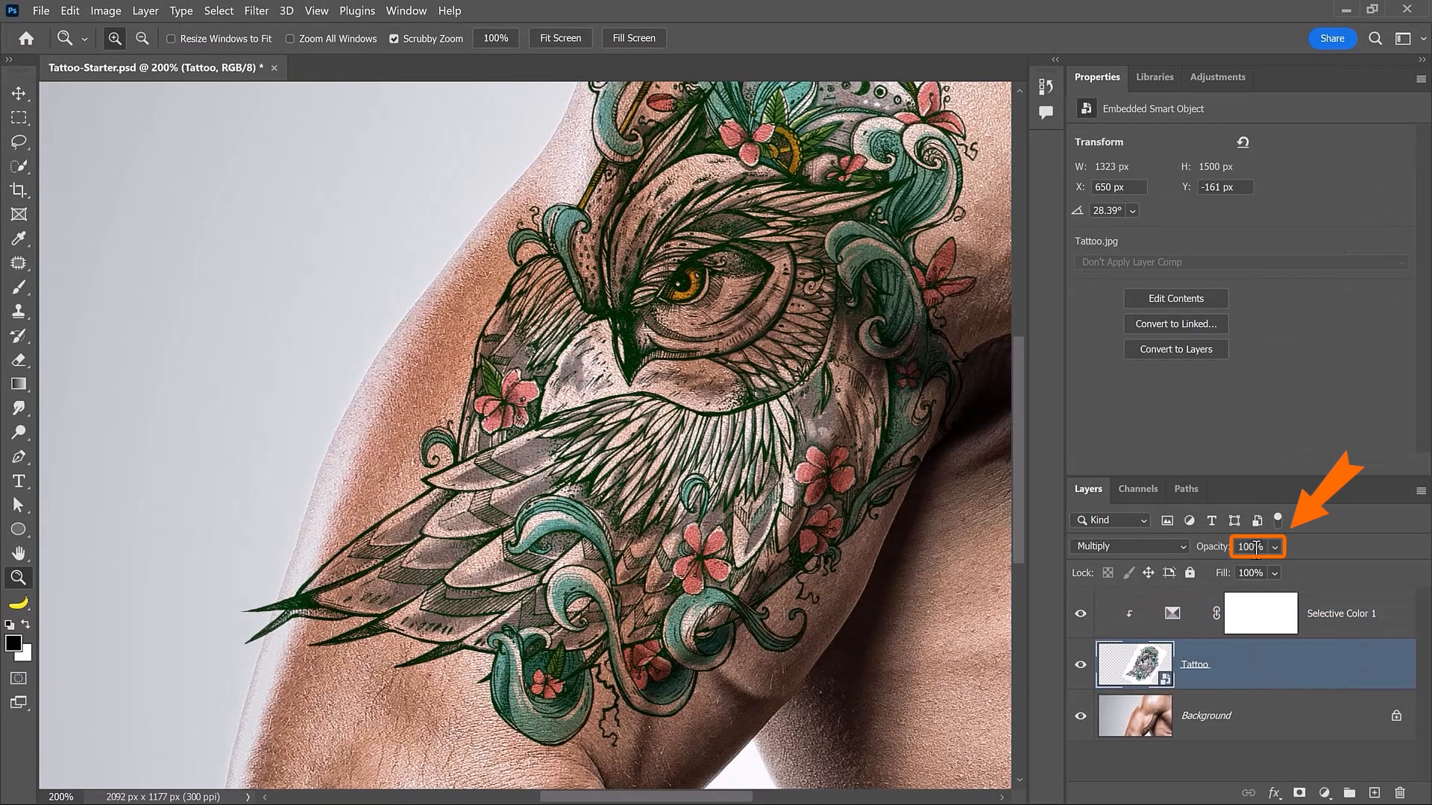
type("8")
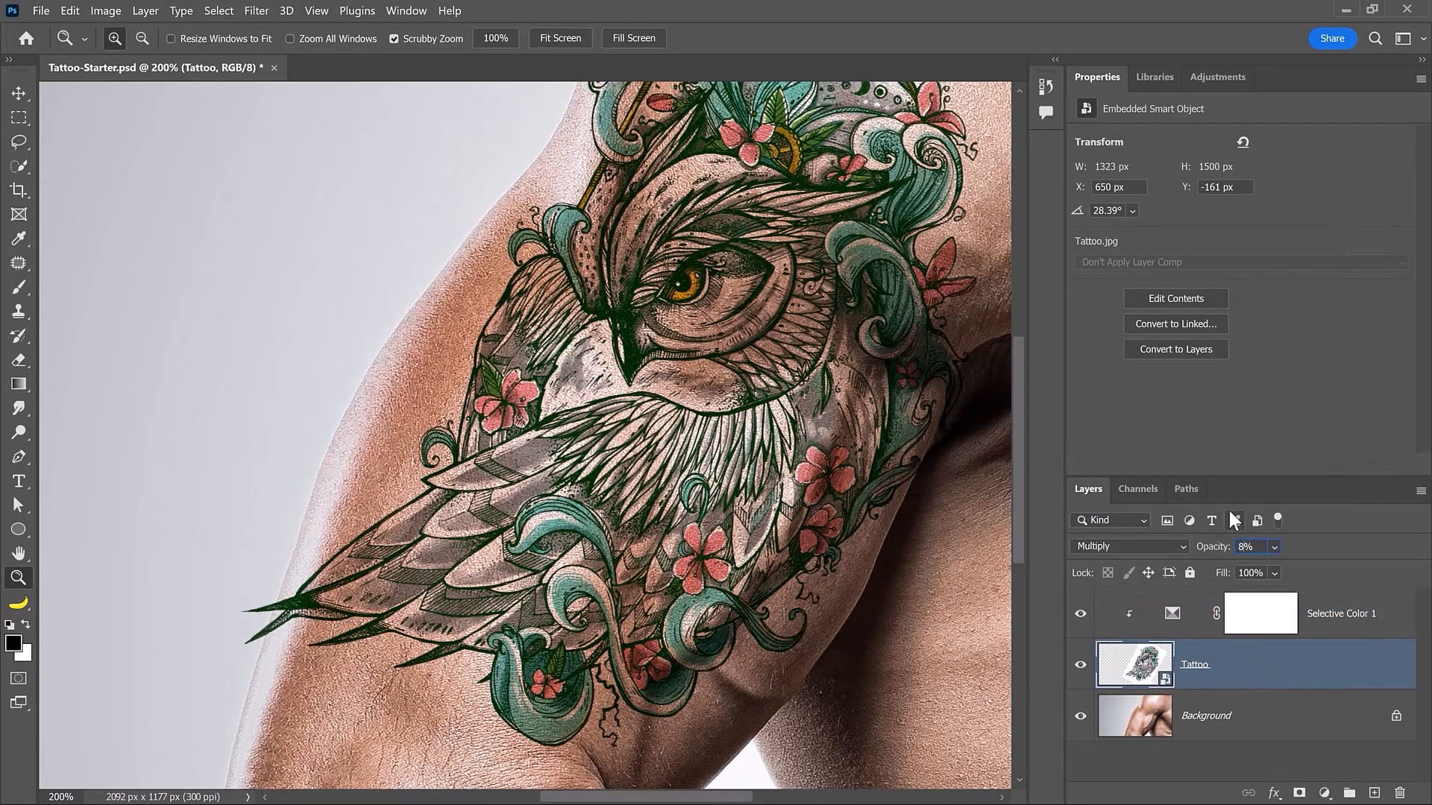
type("5")
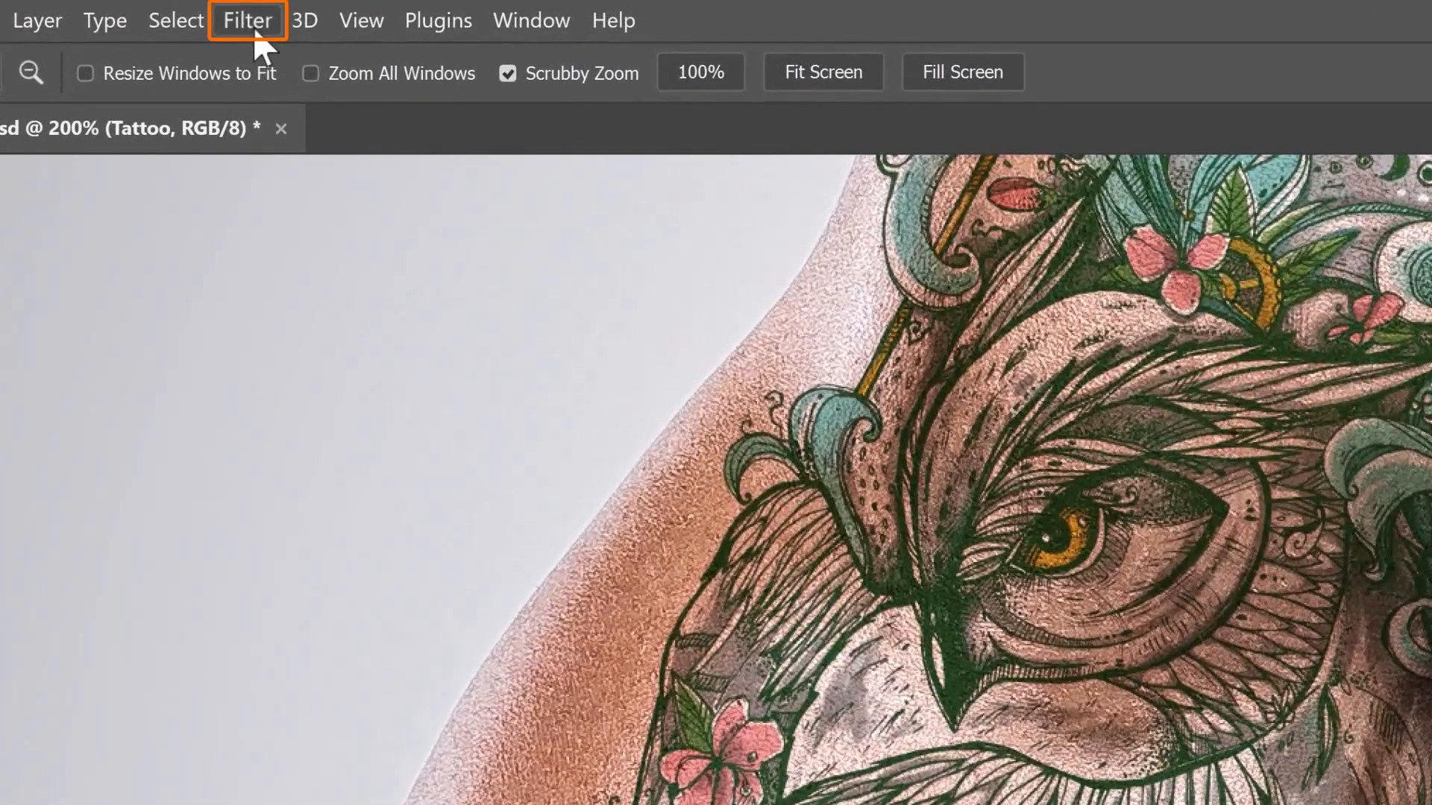
Step: Apply a Gaussian Blur smart filter with a 0.5 pixel radius to the Tattoo layer
left_click(250, 21)
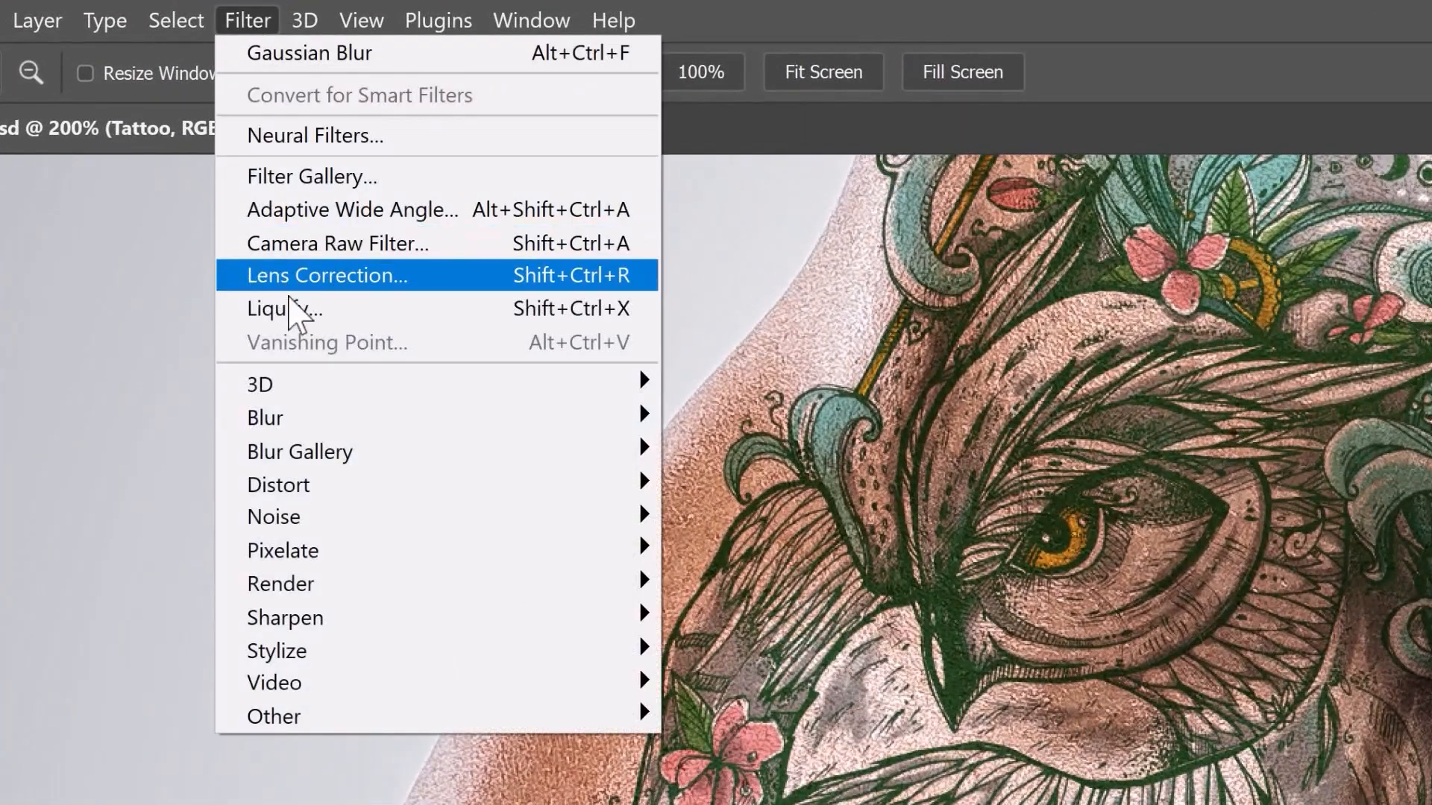
mouse_move(517, 415)
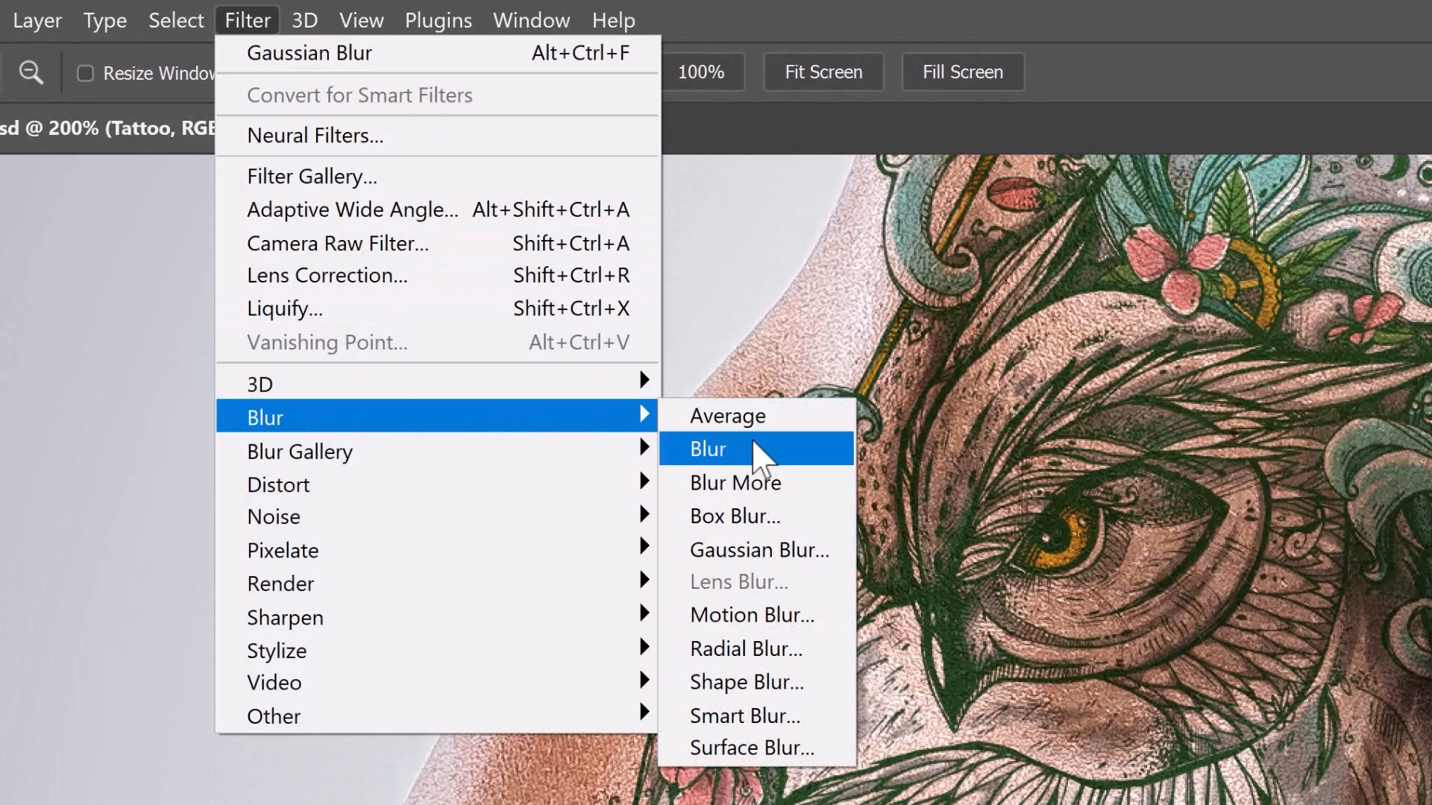
left_click(771, 560)
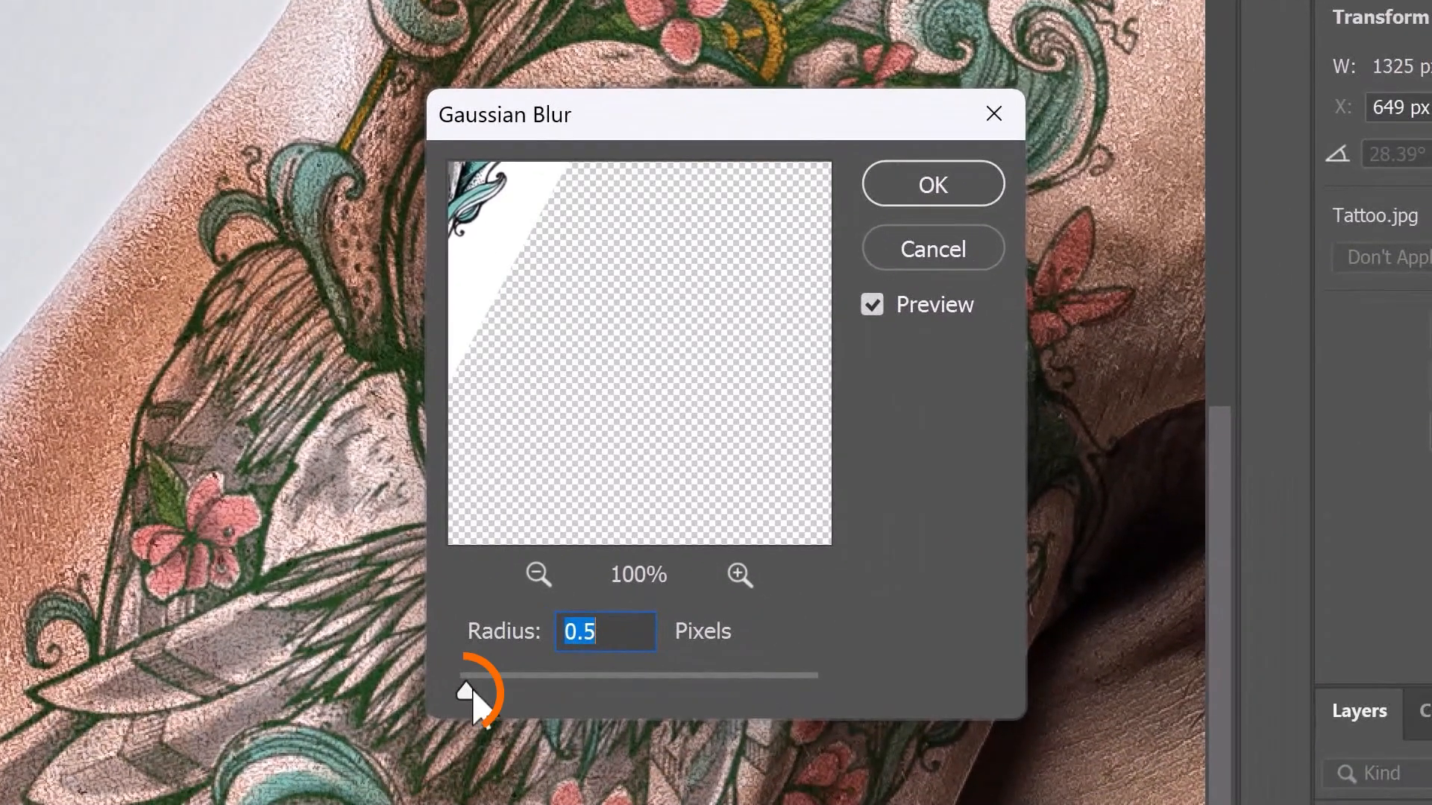
left_click_drag(483, 696, 483, 695)
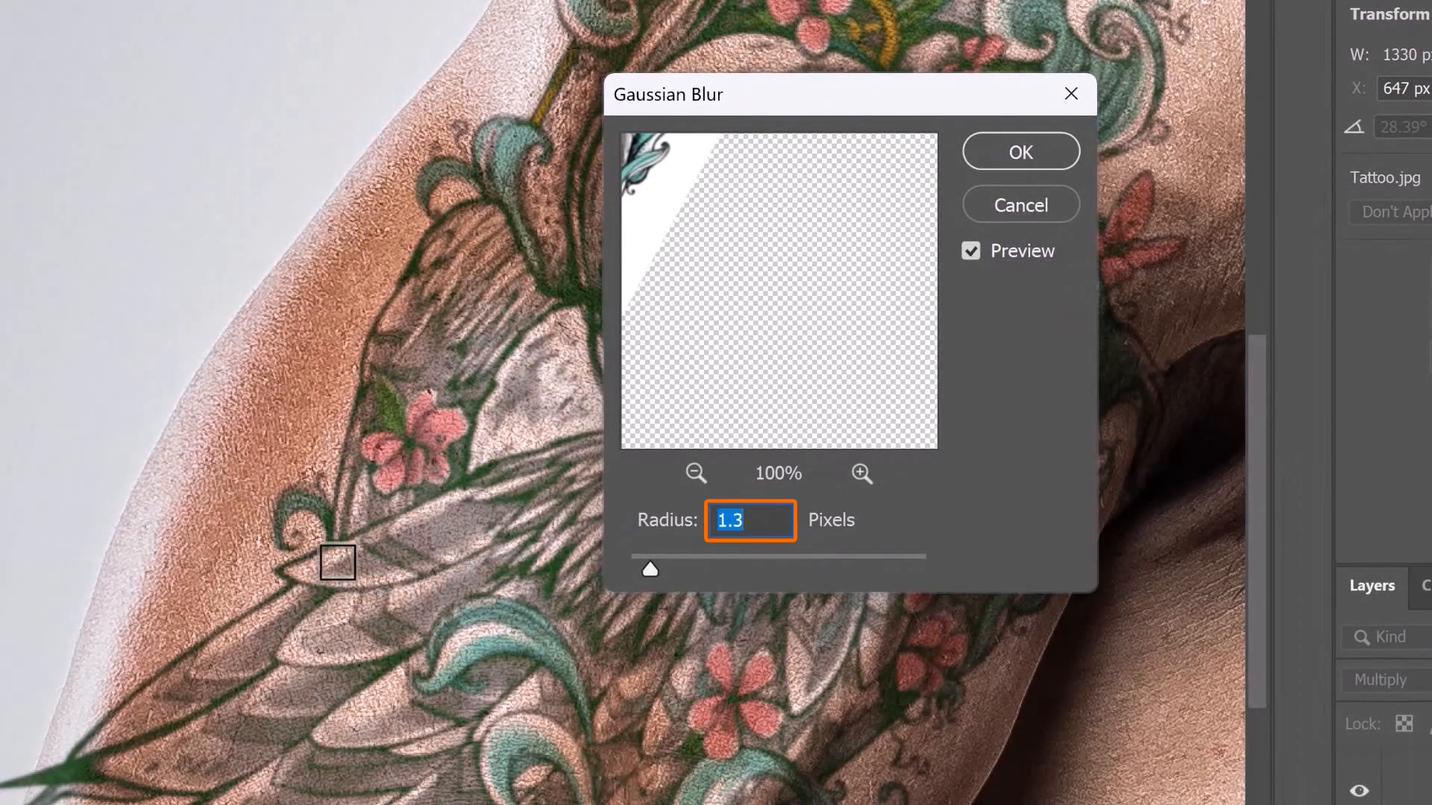
left_click_drag(650, 569, 637, 570)
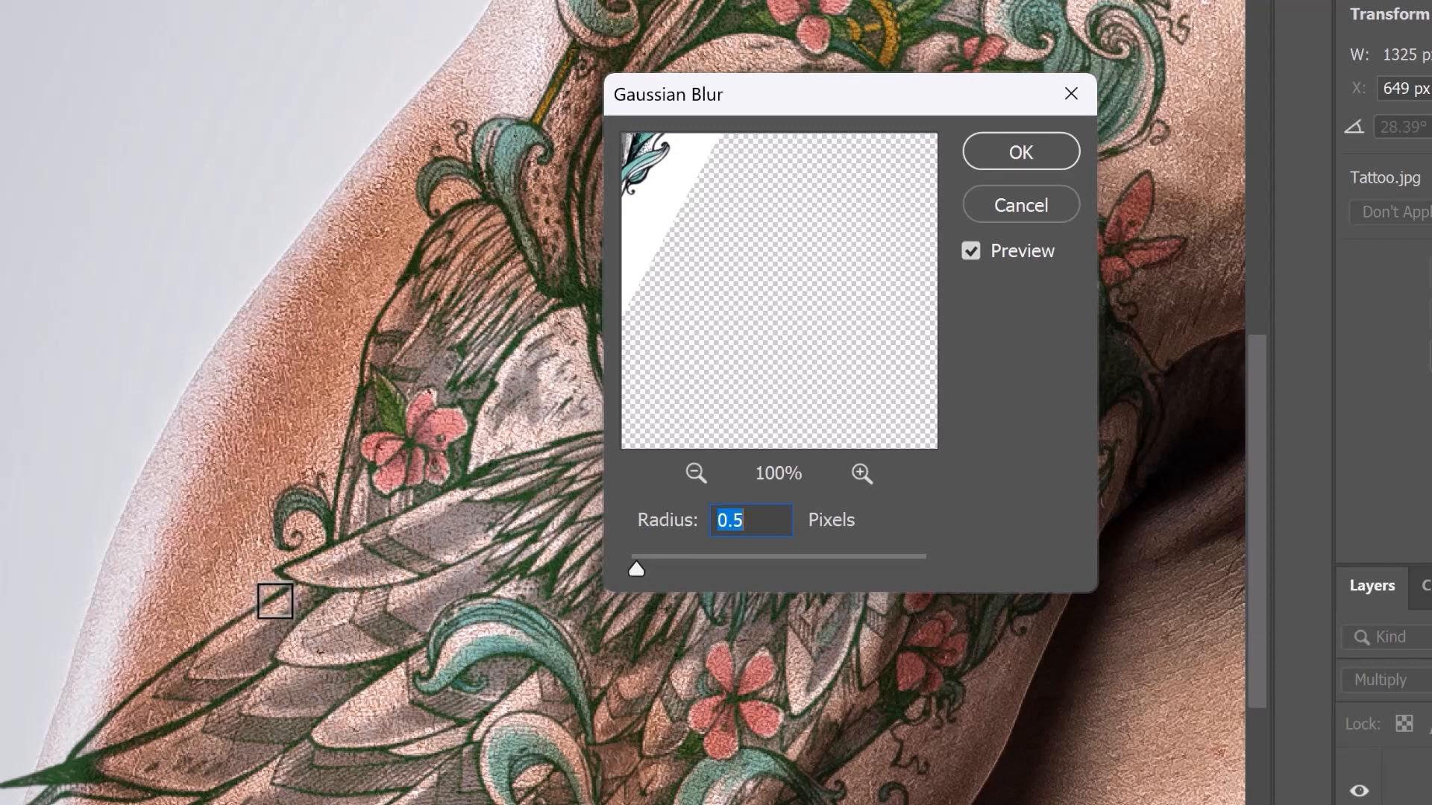
left_click(1016, 162)
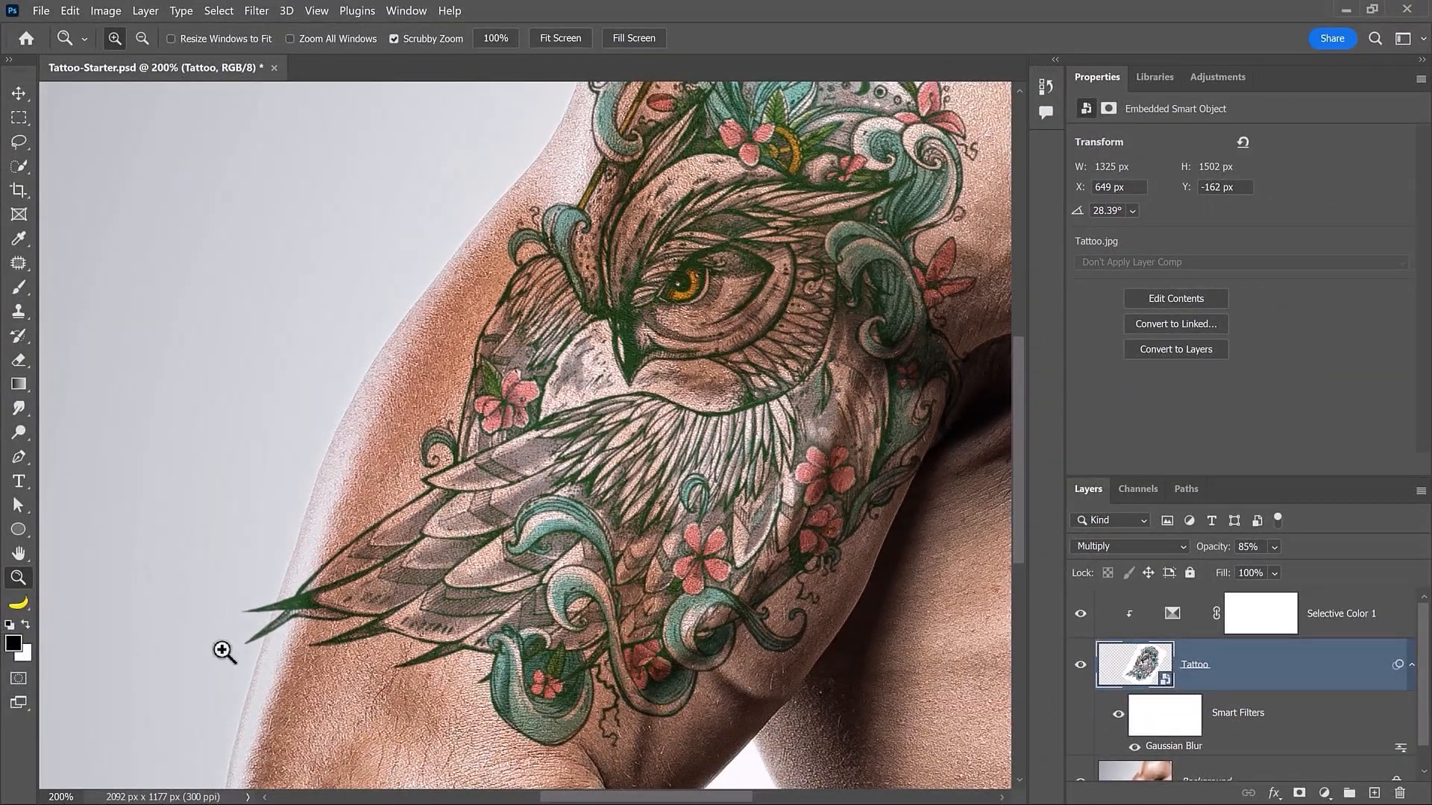
Step: Fit the whole image in view and collapse the Tattoo layer's smart filter list
left_click(19, 553)
double_click(24, 553)
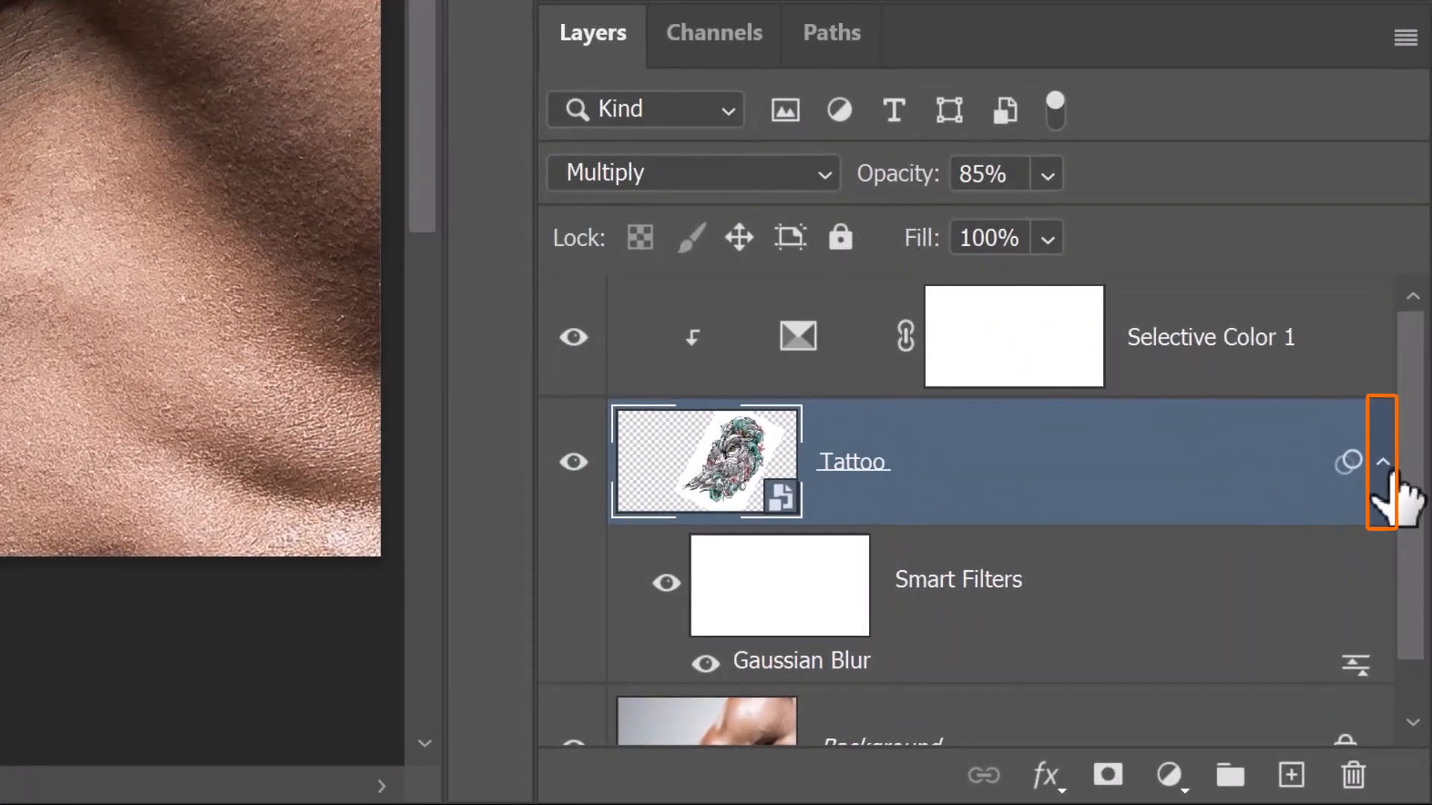
left_click(1383, 464)
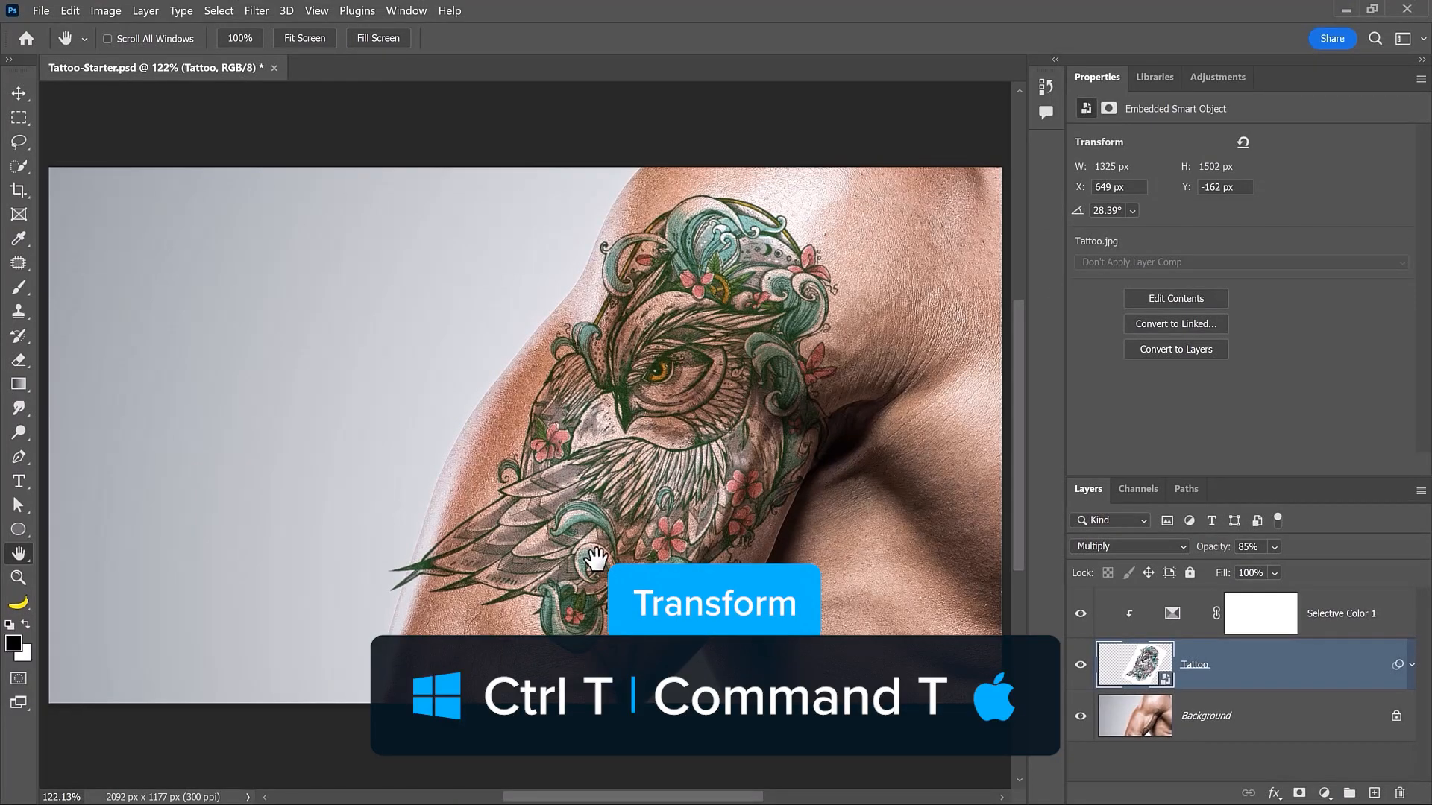
Step: Warp the Tattoo layer to the arm's contour, pulling the upper side points outward and the two lower corners slightly inward
key("ctrl+t")
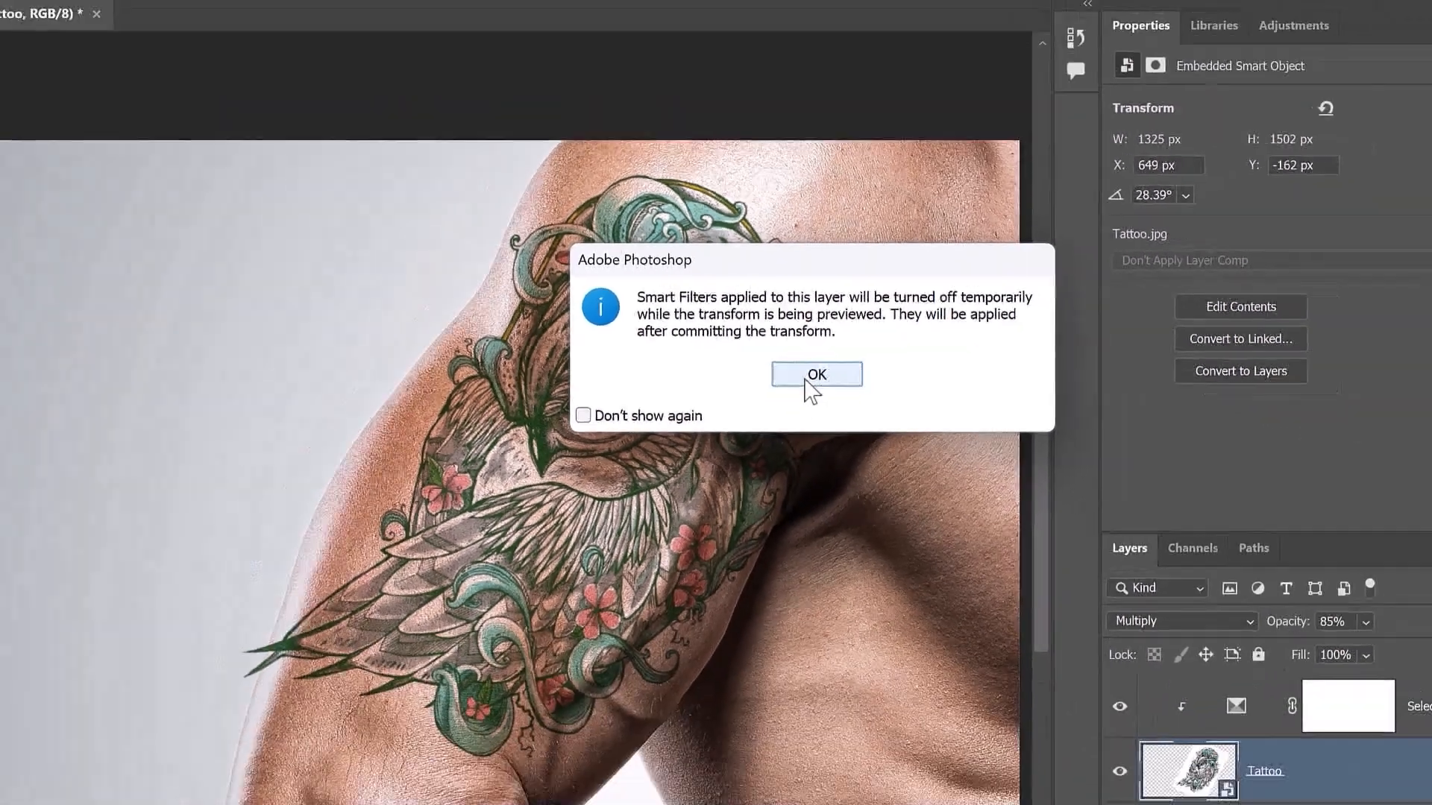
left_click(743, 440)
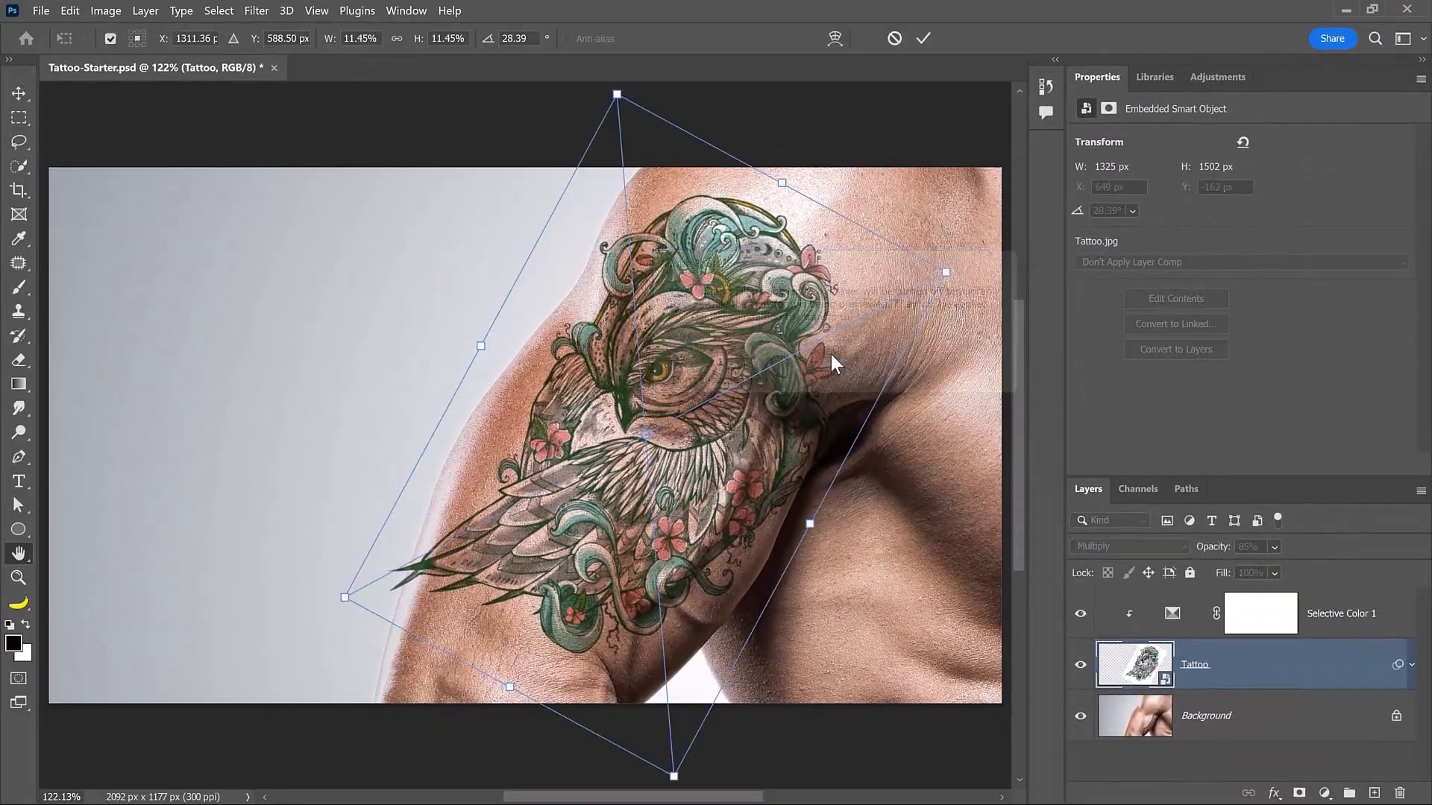
right_click(661, 408)
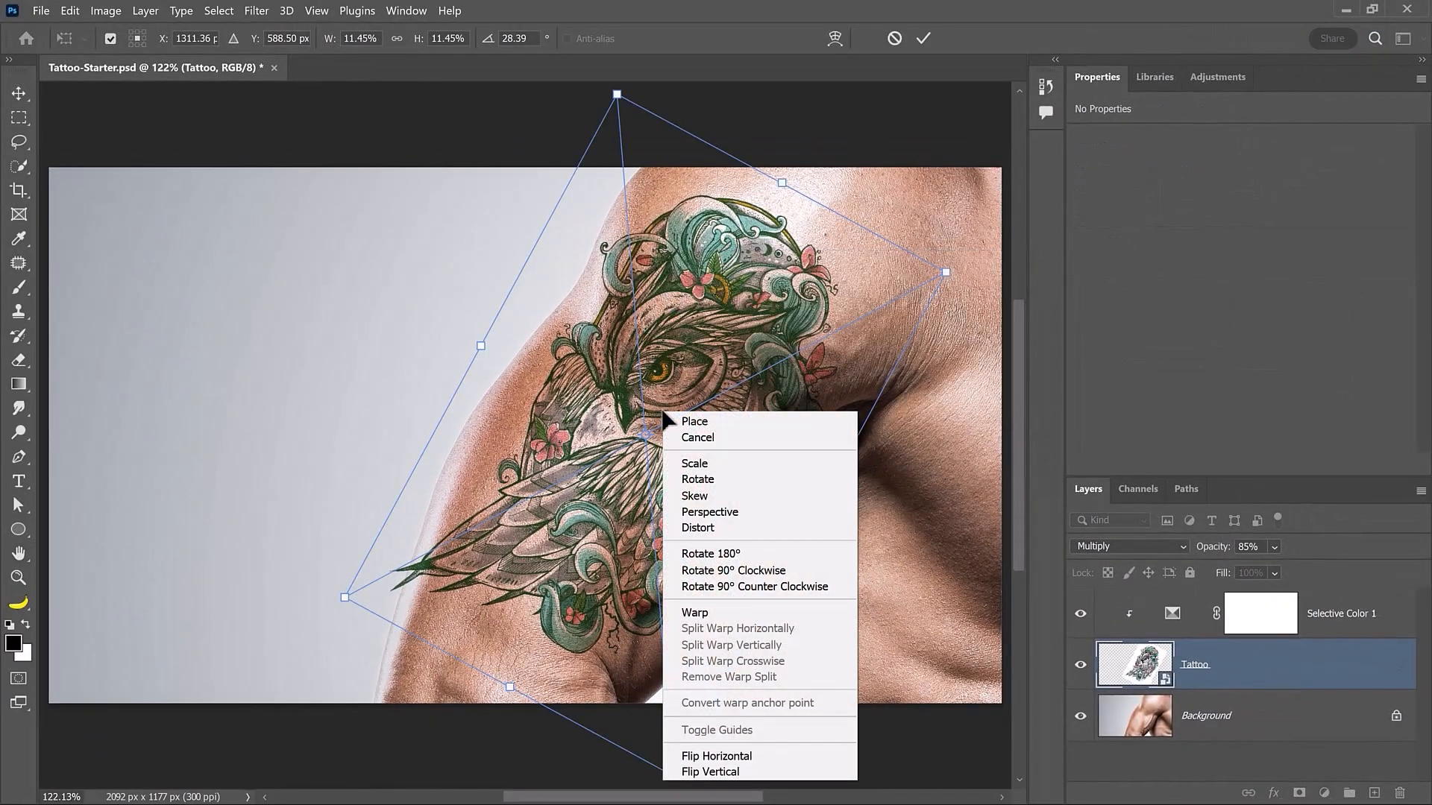
left_click(707, 614)
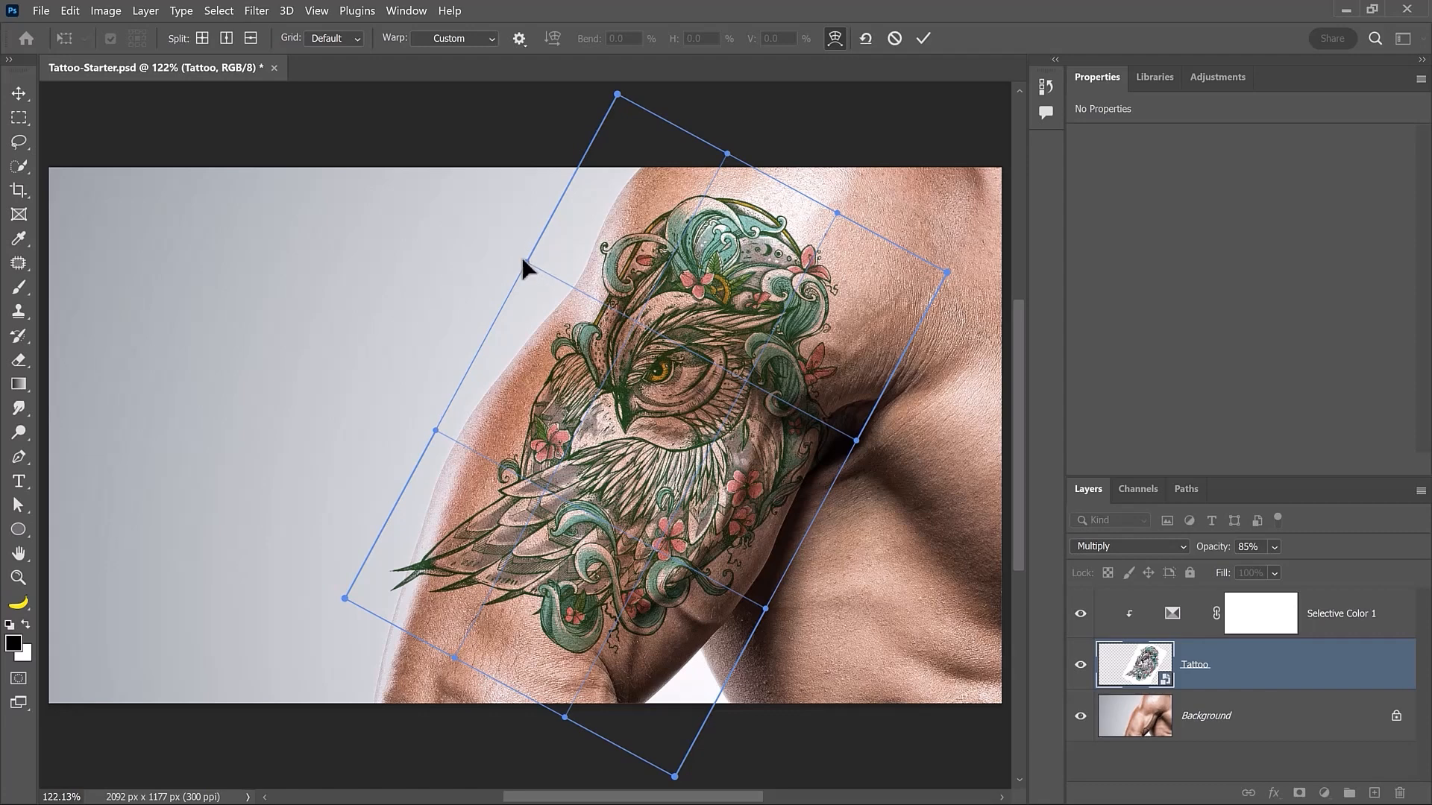
mouse_move(523, 260)
left_mouse_down()
mouse_move(491, 234)
mouse_move(508, 248)
left_mouse_up()
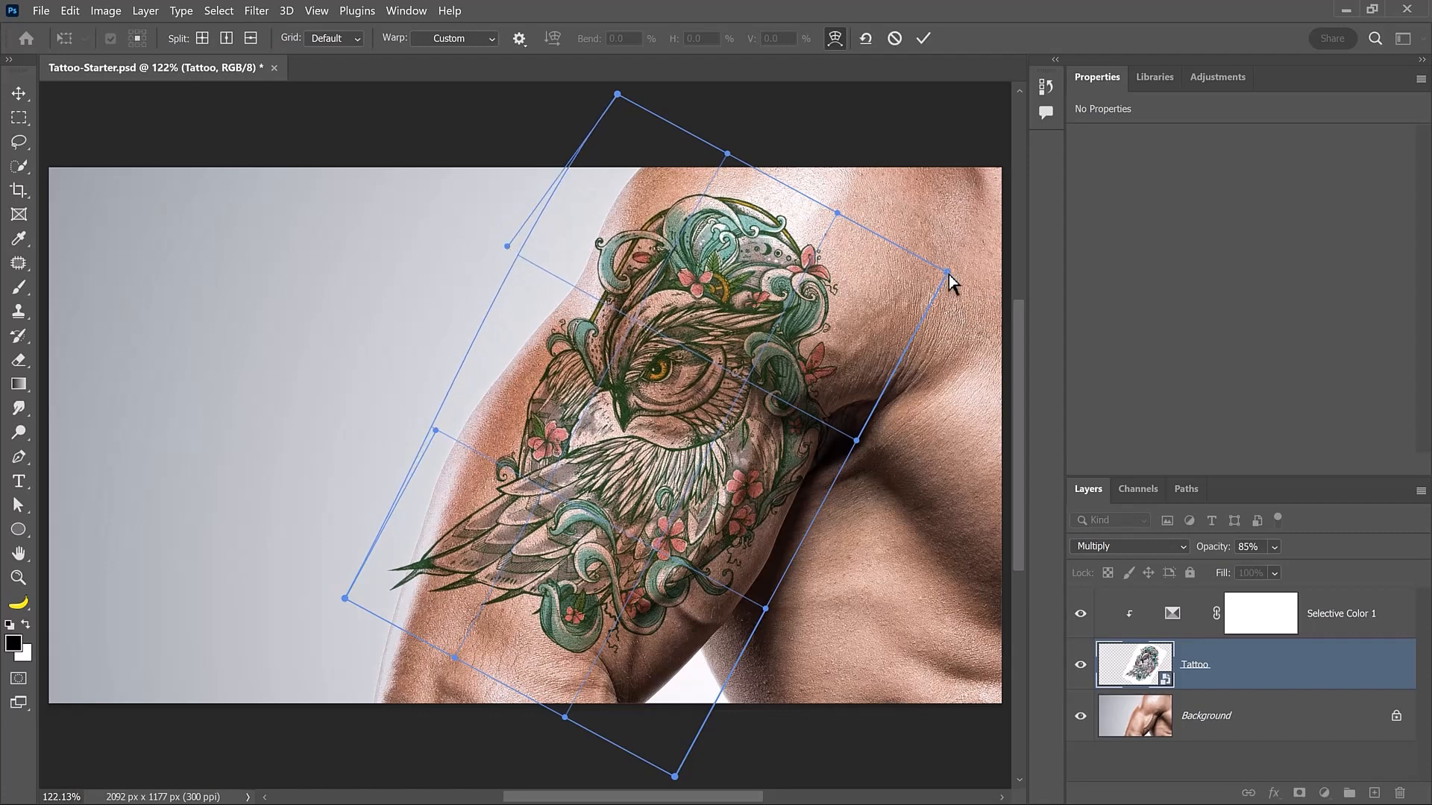
left_click_drag(948, 275, 981, 298)
mouse_move(859, 442)
left_mouse_down()
mouse_move(845, 428)
mouse_move(857, 441)
left_mouse_up()
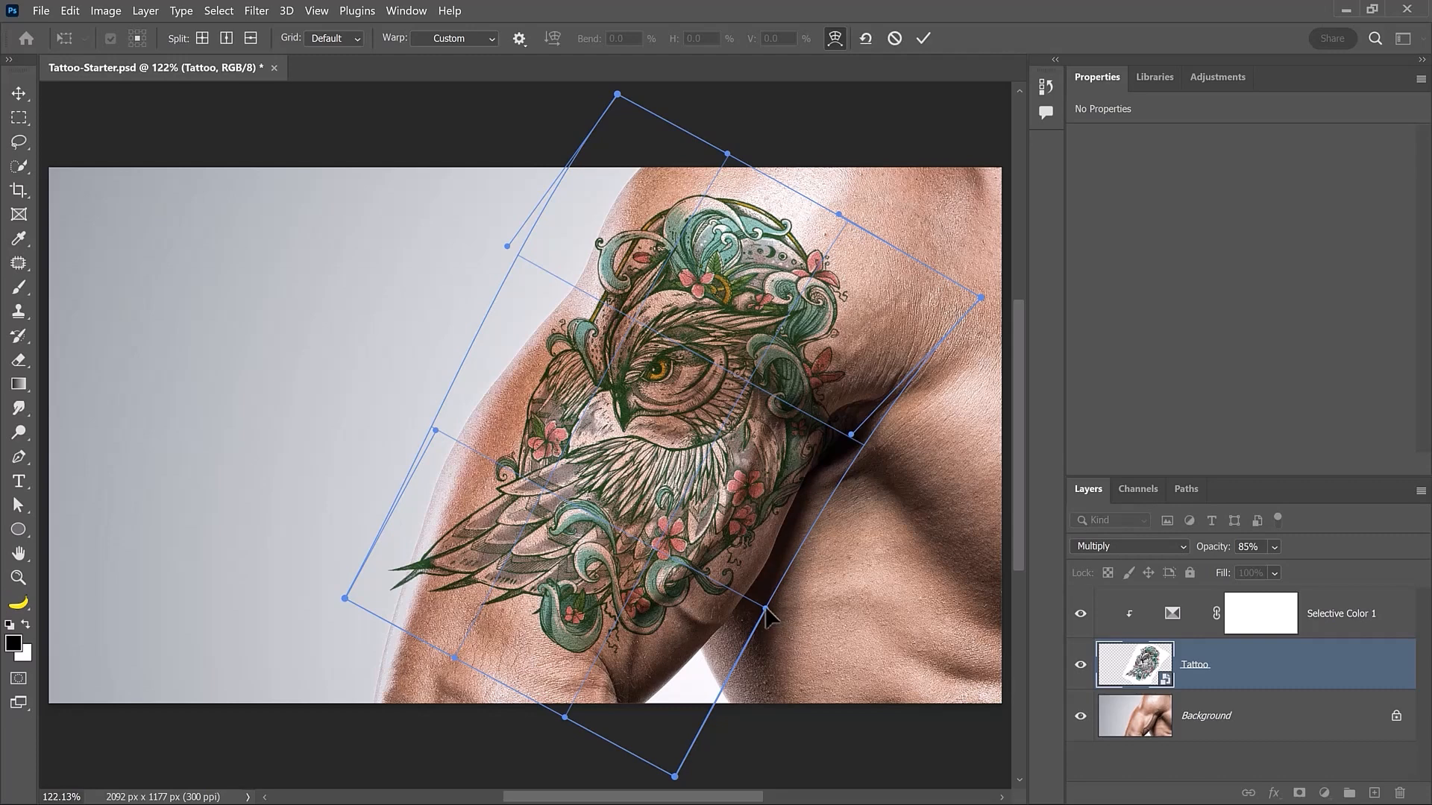
left_click_drag(769, 614, 776, 618)
mouse_move(675, 777)
left_mouse_down()
mouse_move(668, 791)
mouse_move(654, 774)
left_mouse_up()
left_click_drag(345, 593, 356, 598)
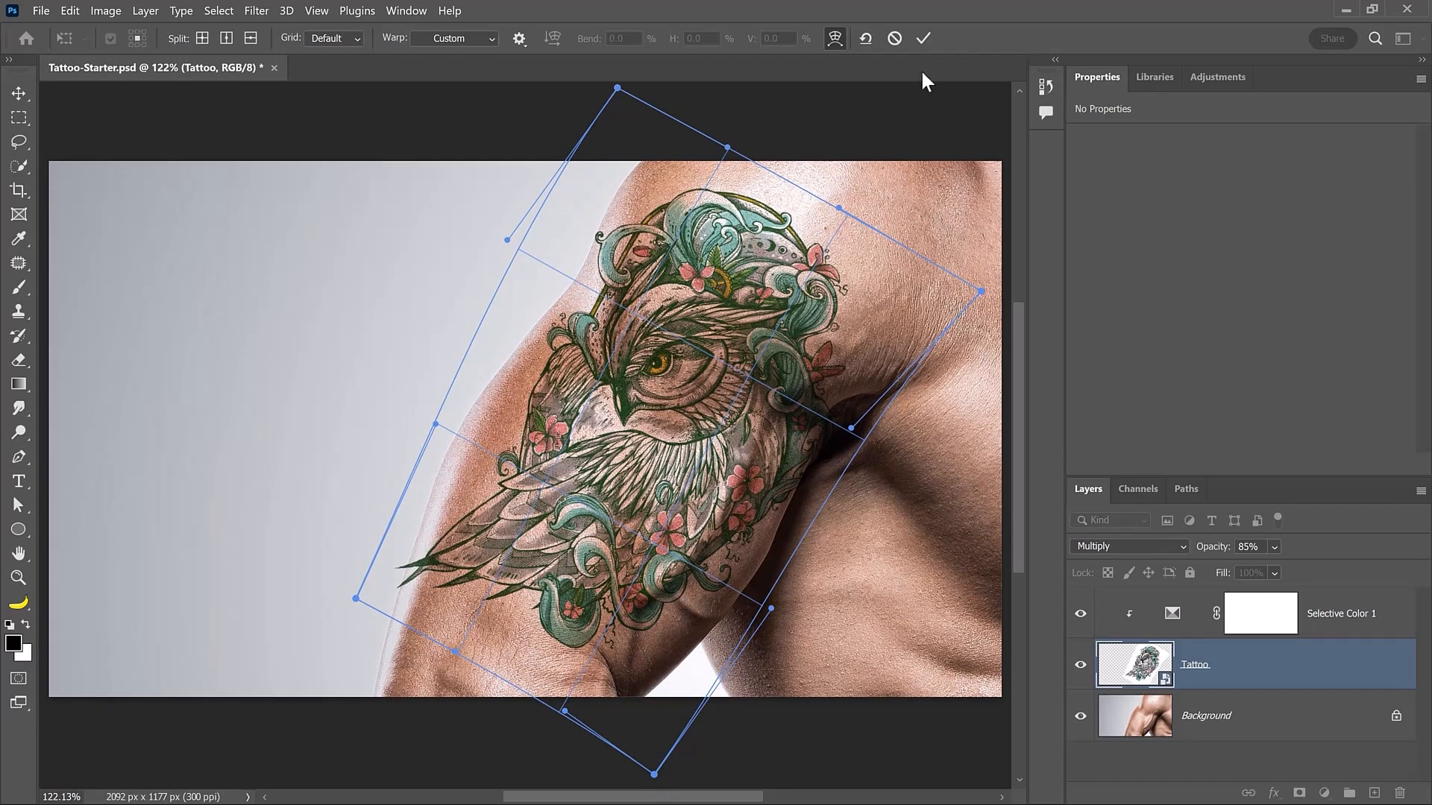
left_click(923, 45)
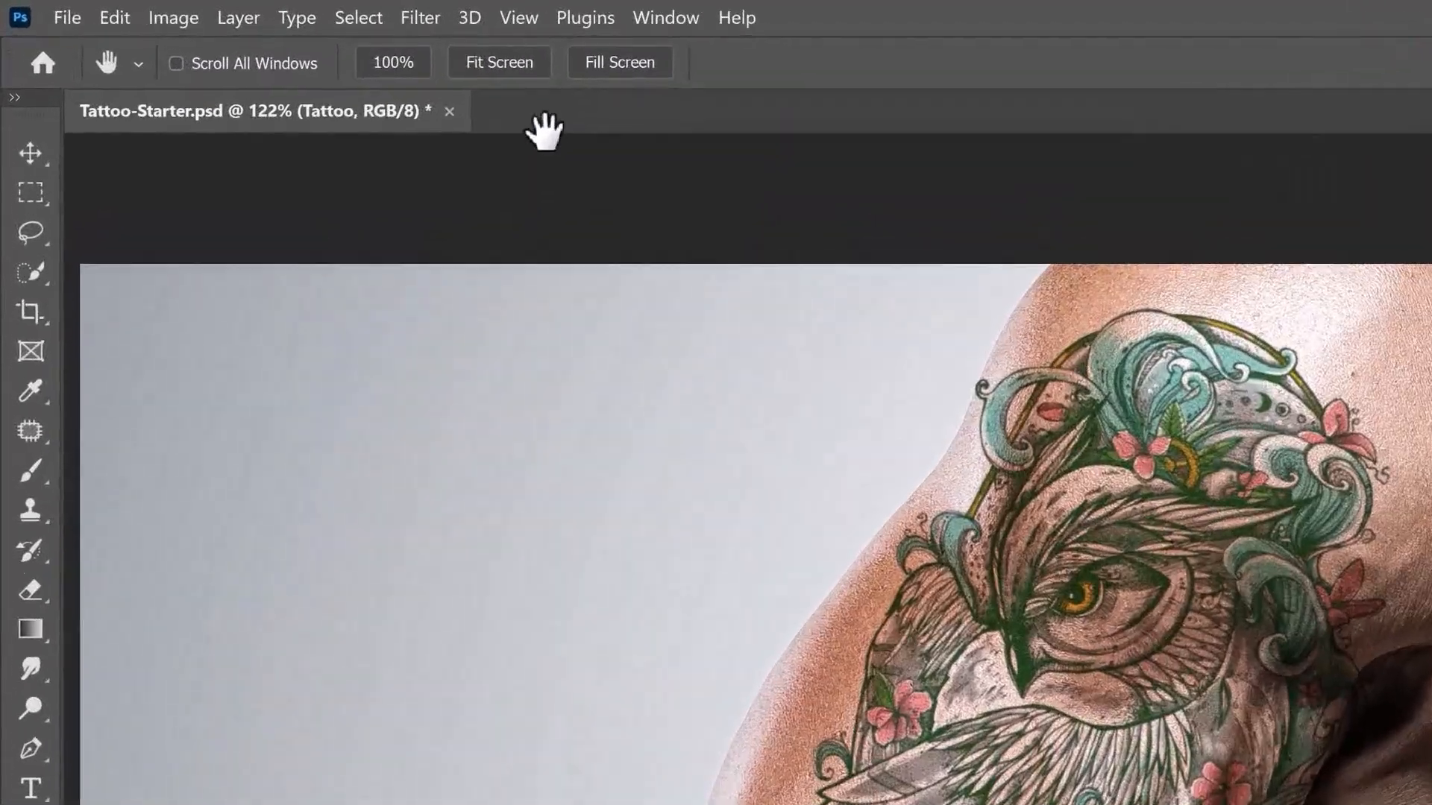
Step: Open the Liquify filter for the Tattoo layer, try one push across the owl and undo it
left_click(420, 17)
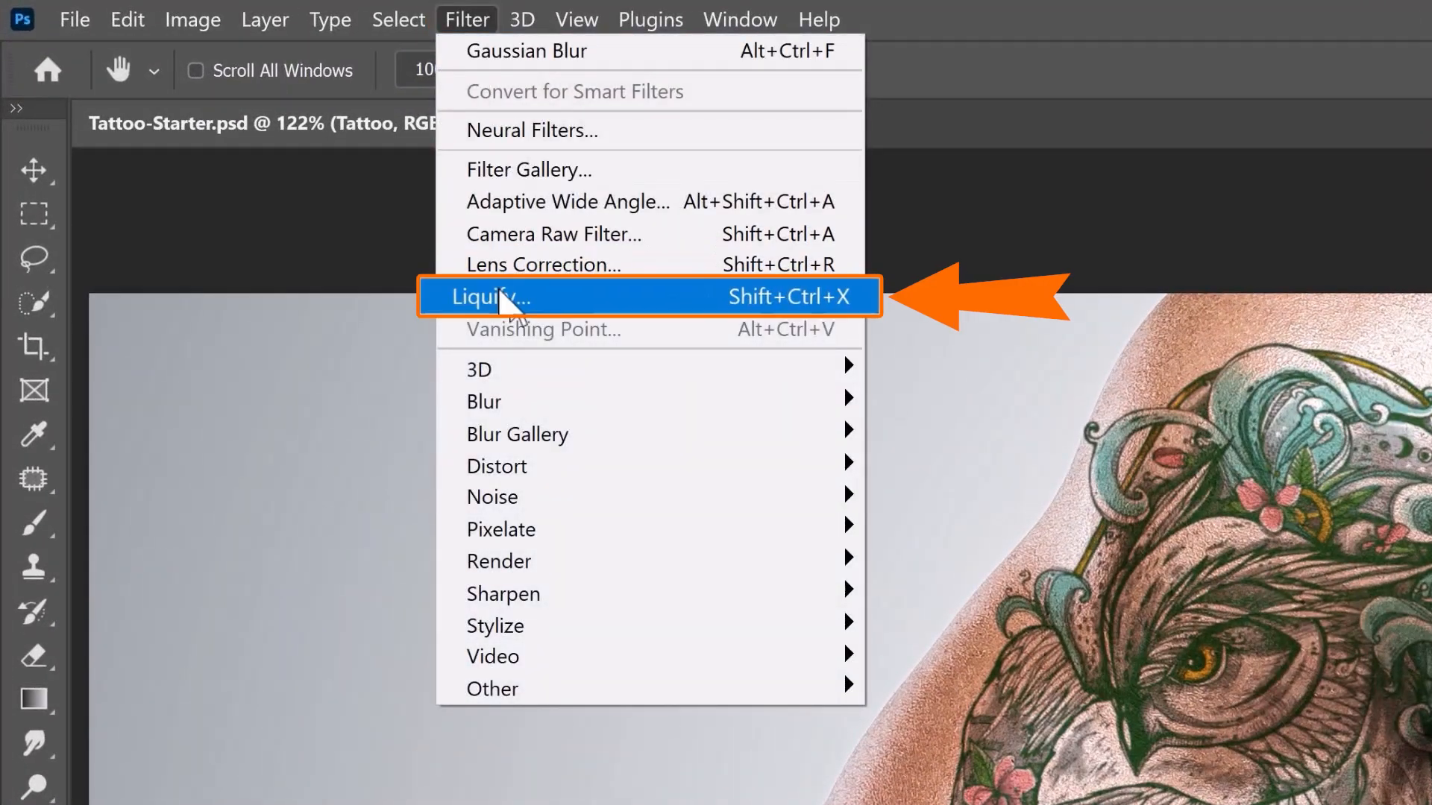
left_click(649, 298)
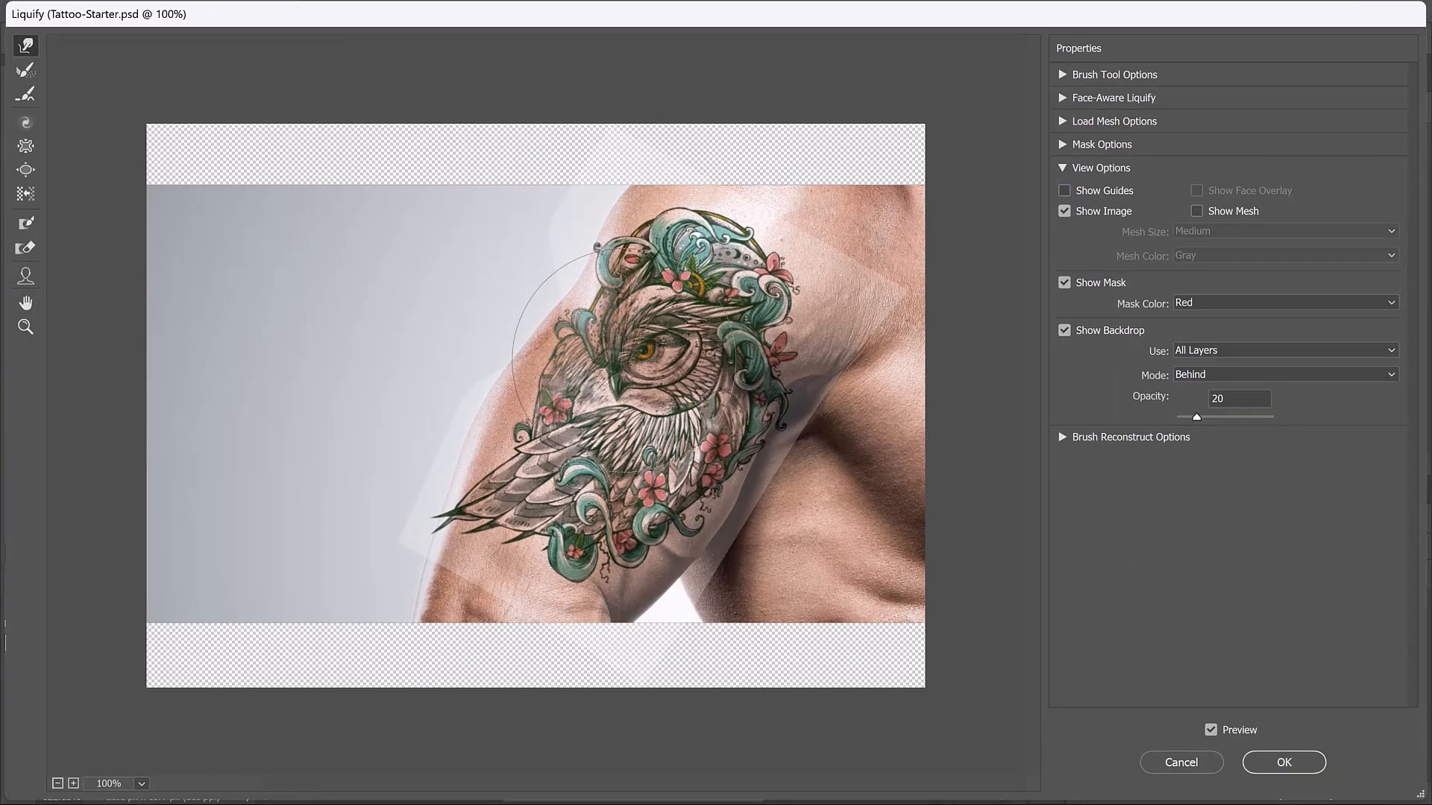
left_click_drag(624, 361, 499, 328)
key("ctrl+alt+z")
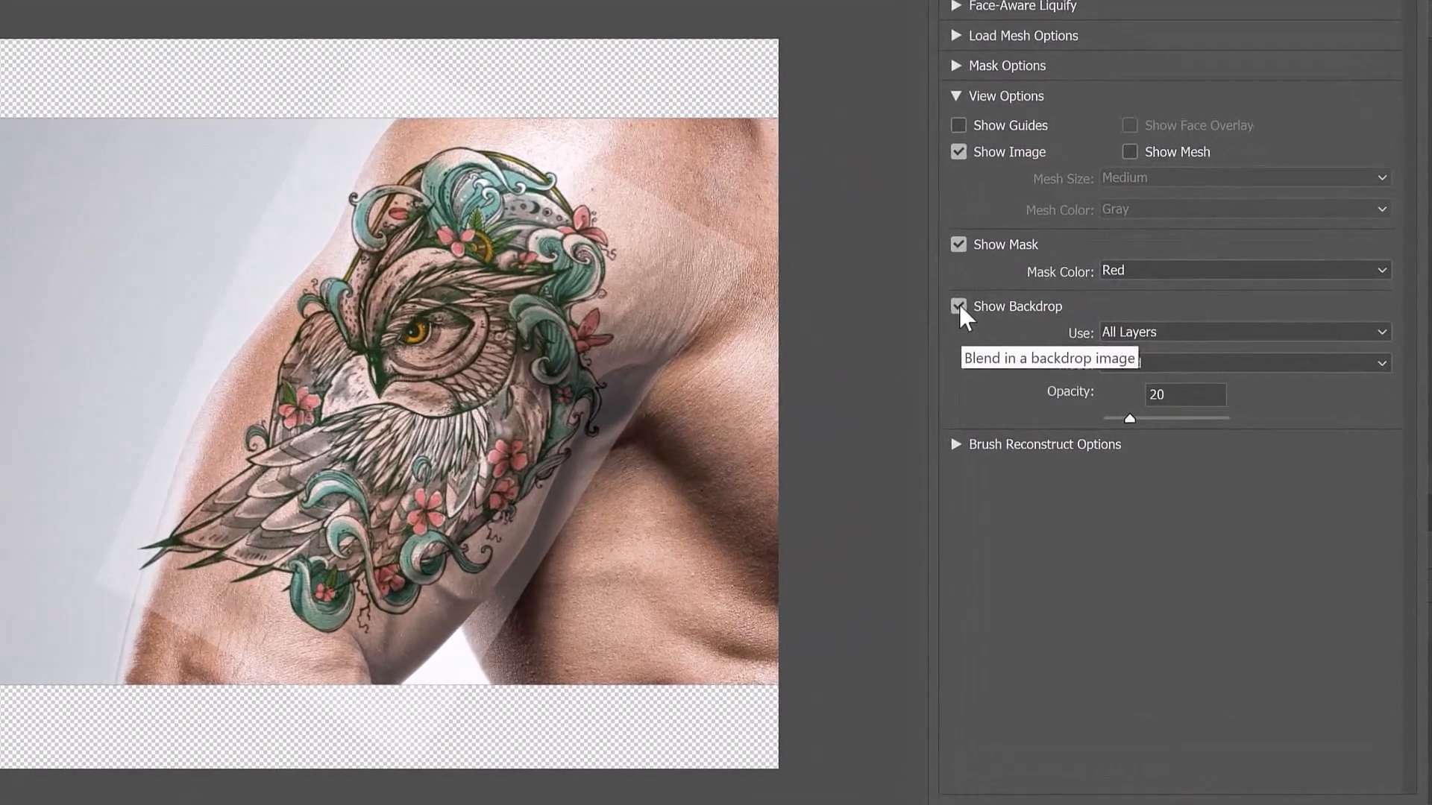
Step: Use the Background layer as the Liquify backdrop and set the backdrop opacity to 30
left_click(1065, 330)
left_click(952, 307)
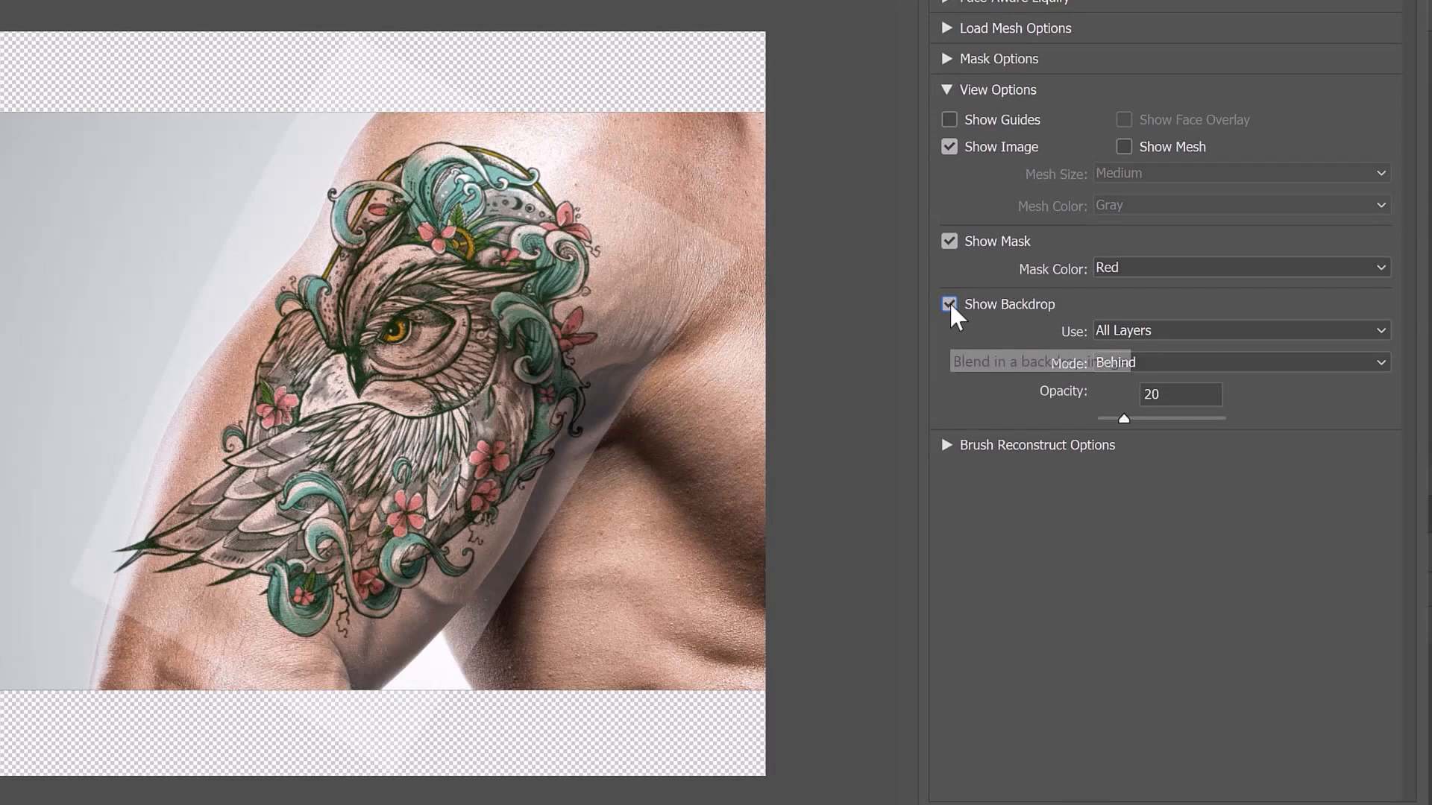
left_click(1133, 330)
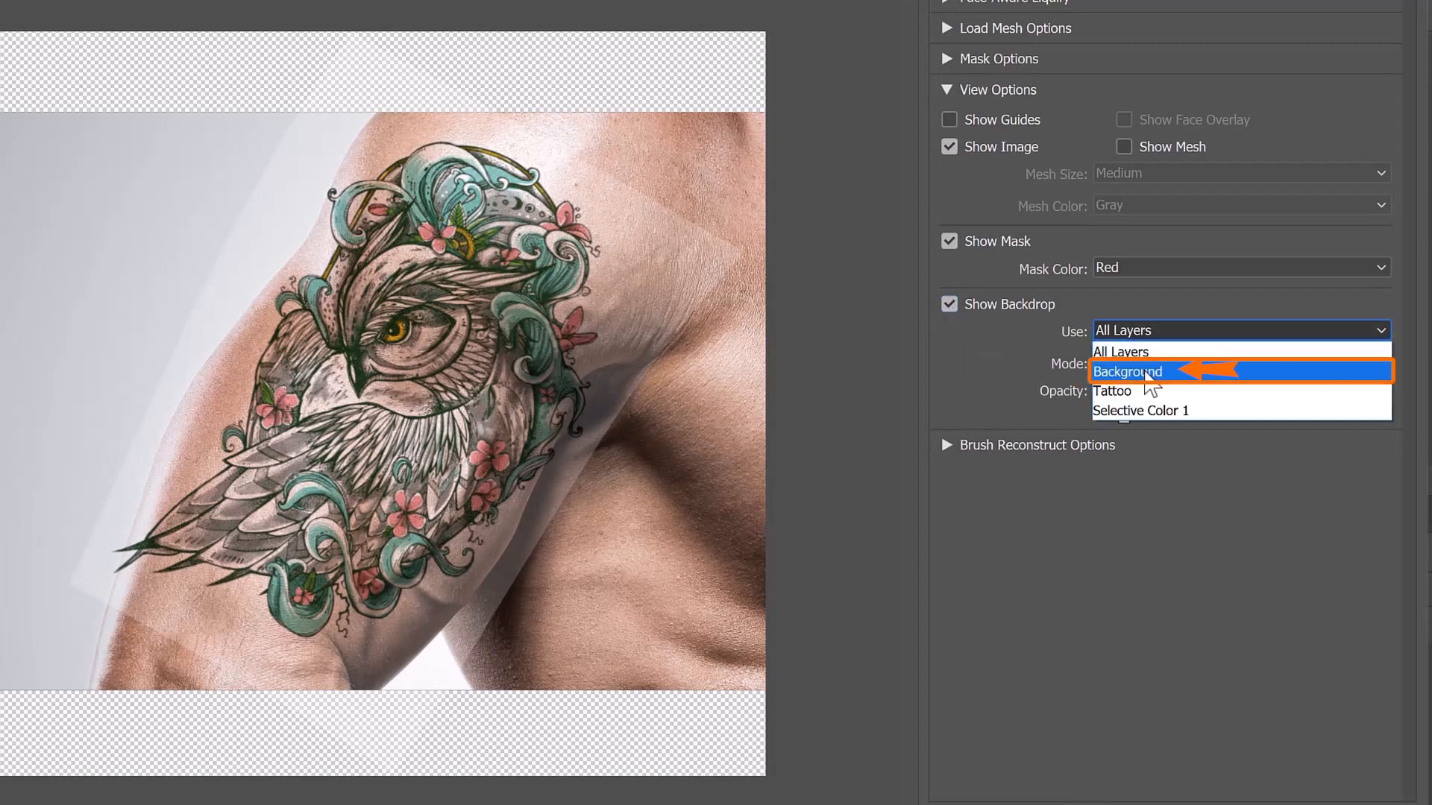
left_click(1141, 371)
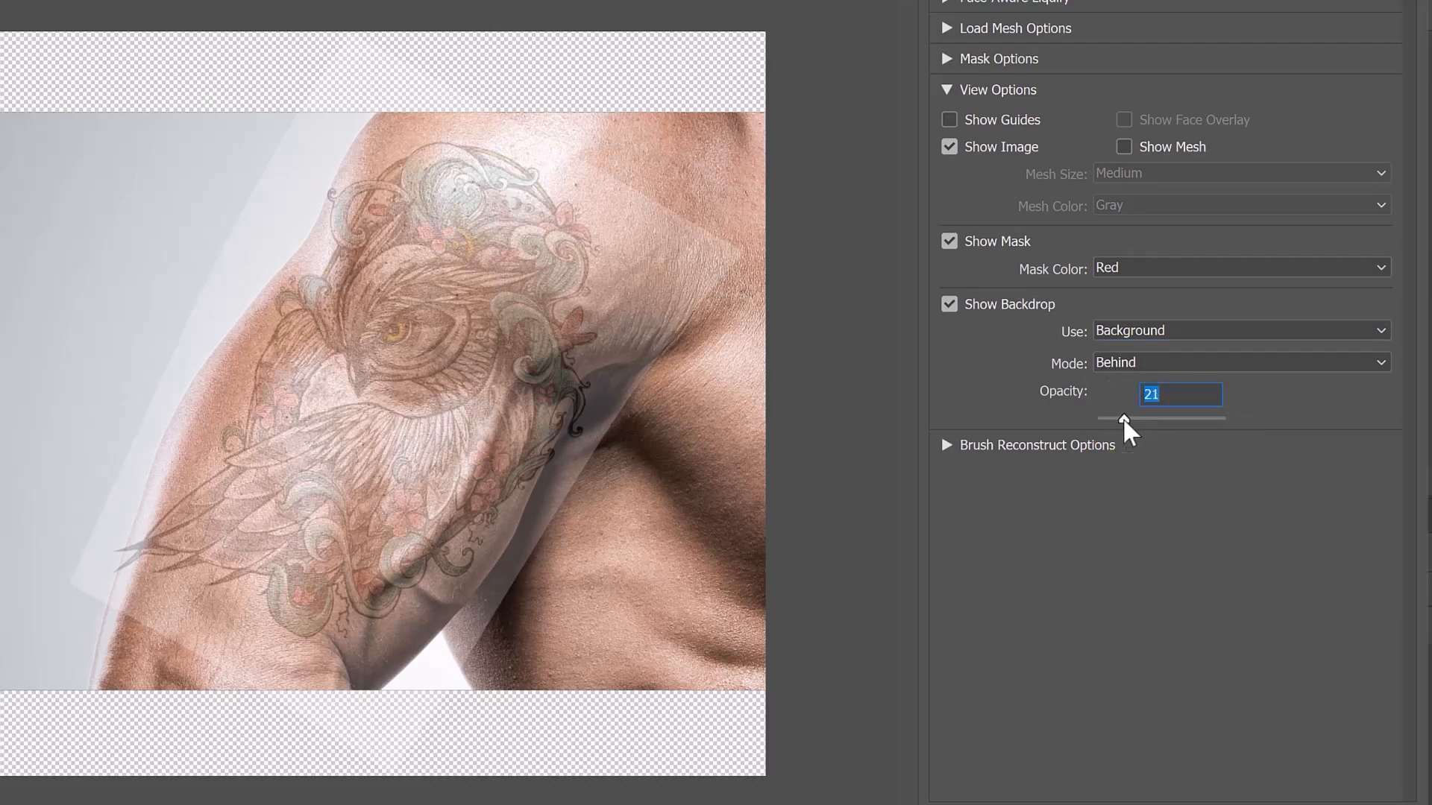
mouse_move(1124, 420)
left_mouse_down()
mouse_move(1208, 425)
mouse_move(1096, 422)
mouse_move(1170, 427)
mouse_move(1107, 428)
mouse_move(1137, 427)
left_mouse_up()
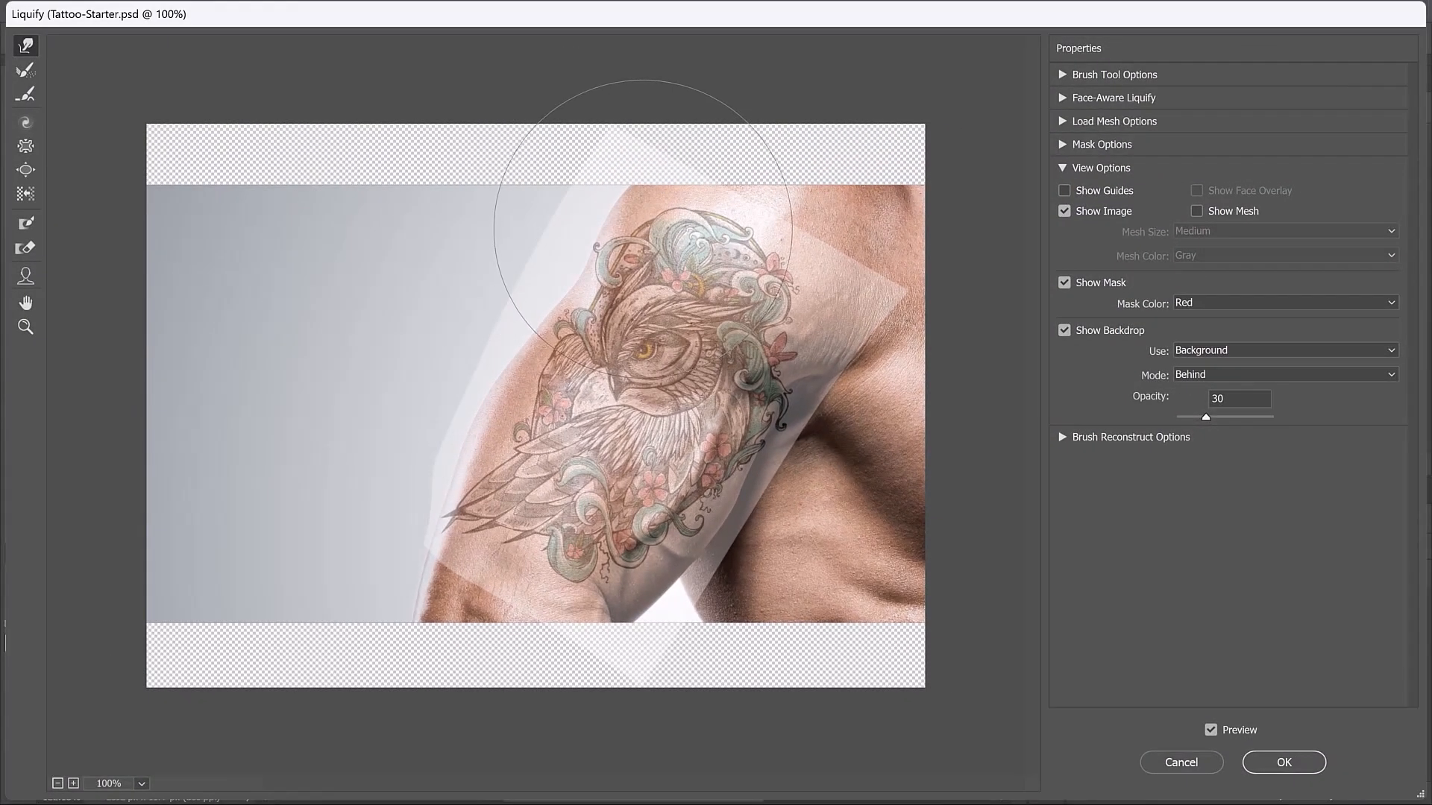
Step: Push the owl tattoo along the arm's muscle contours with the Forward Warp tool and reduce the brush size
left_click_drag(643, 229, 640, 229)
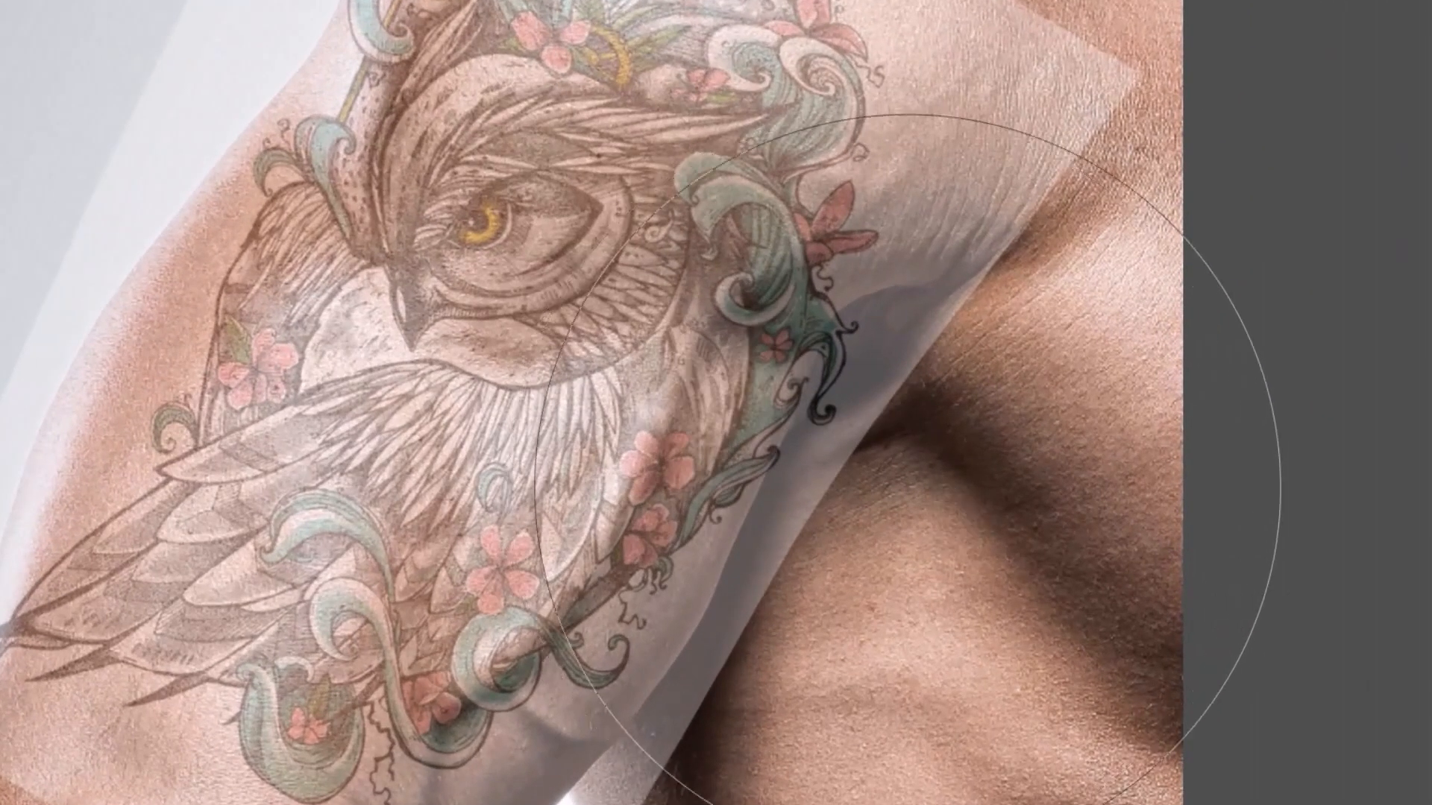
key("bracketleft")
key("bracketleft")
key("bracketleft")
key("bracketleft")
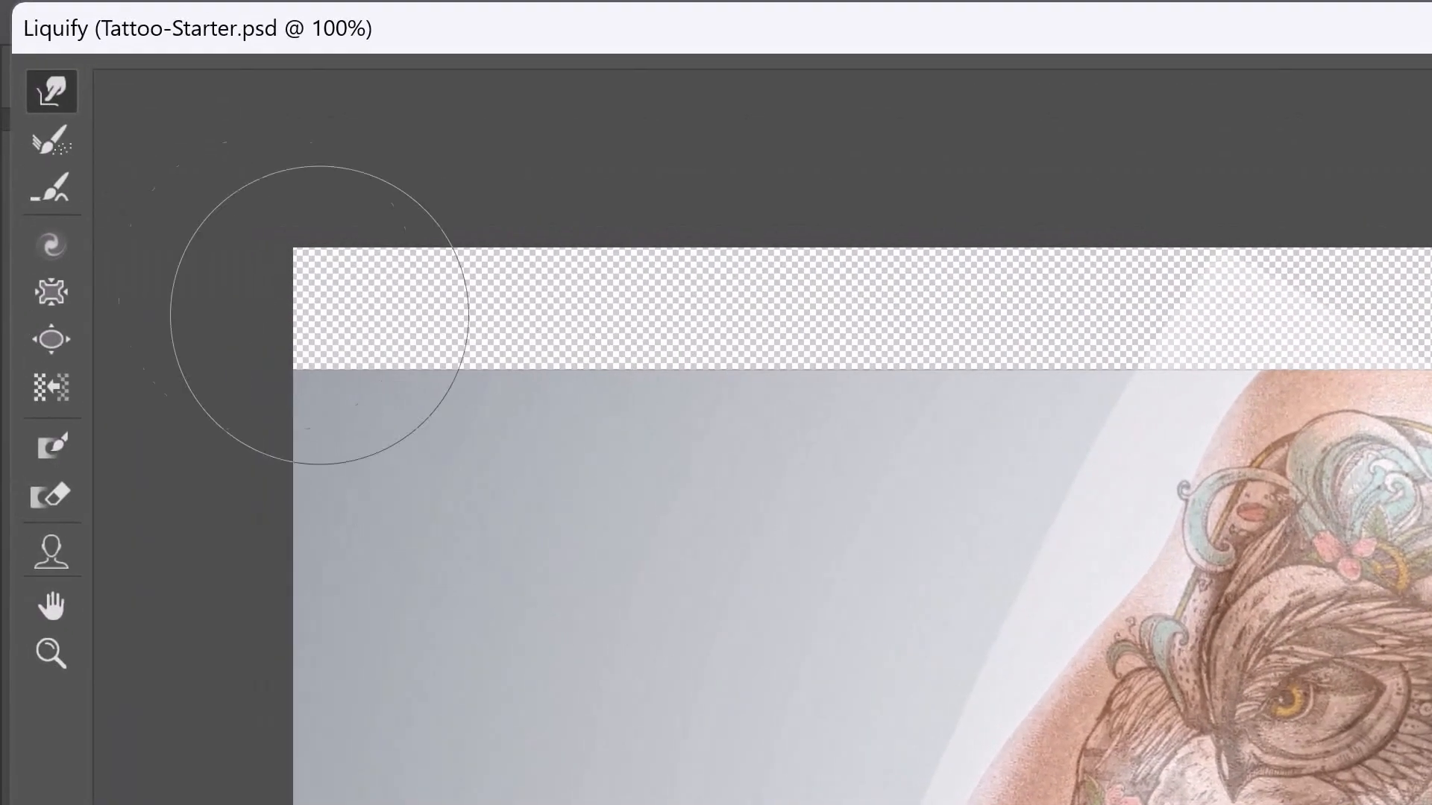
Step: Switch to the Liquify Bloat tool and adjust its brush size over the tattoo
left_click(54, 149)
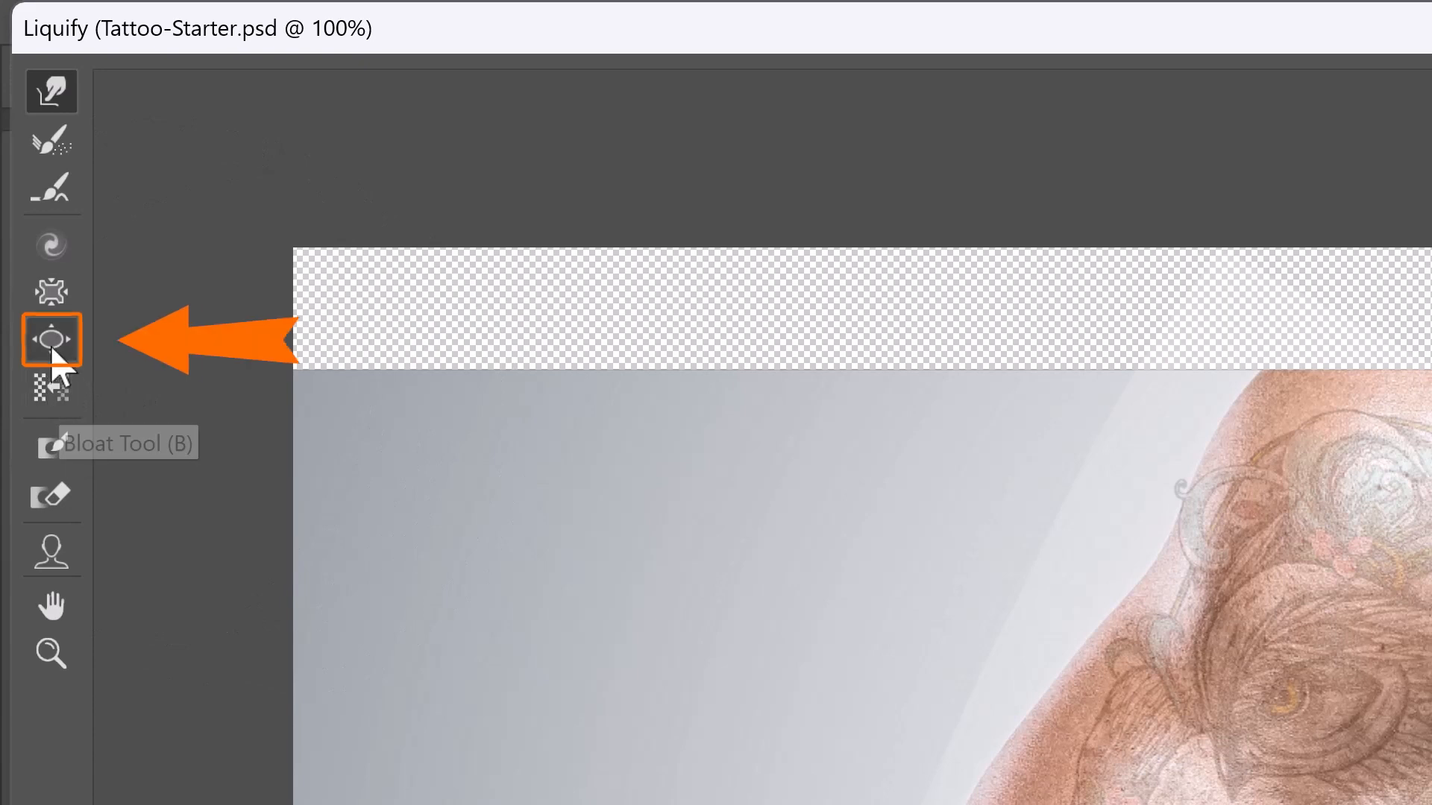
left_click(49, 342)
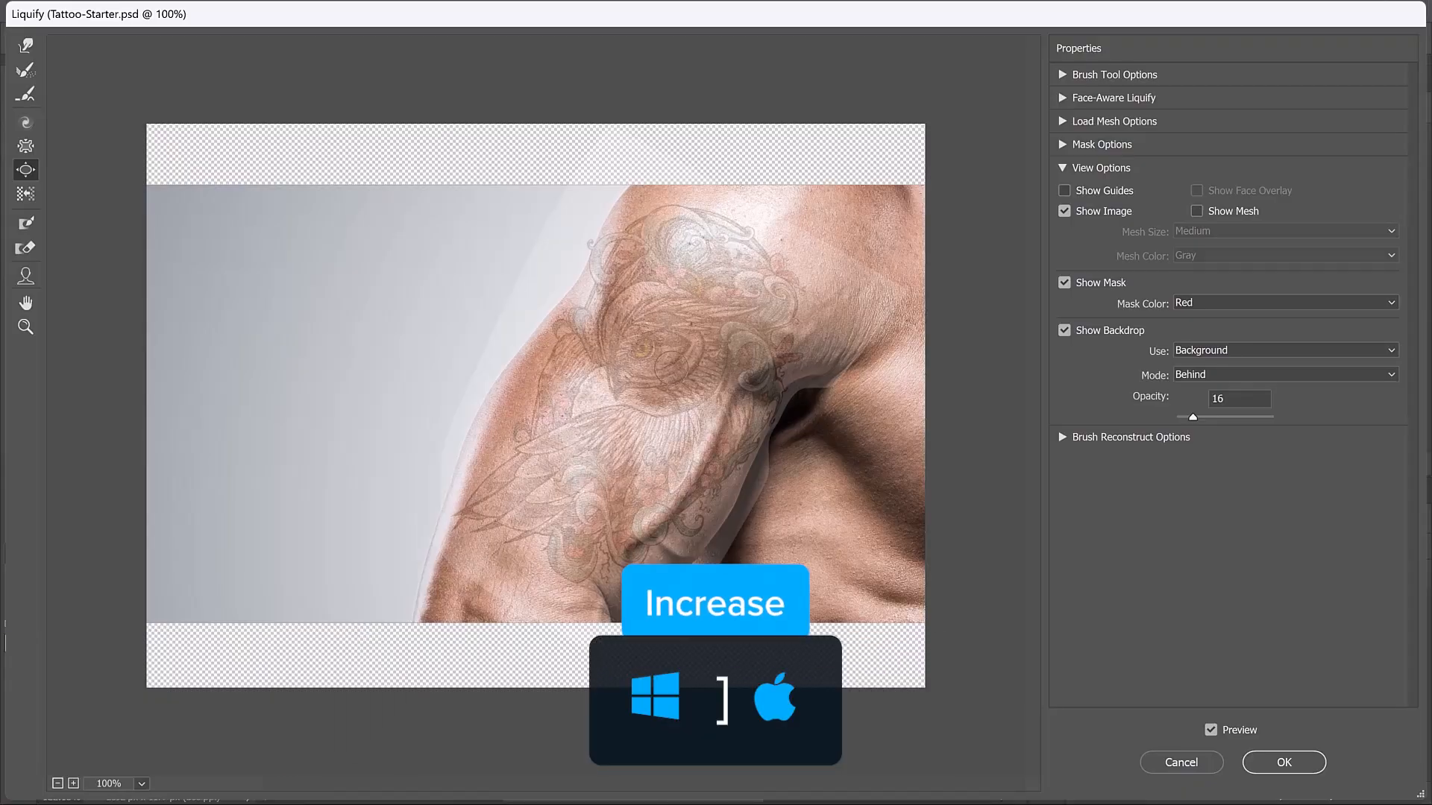
key("bracketright")
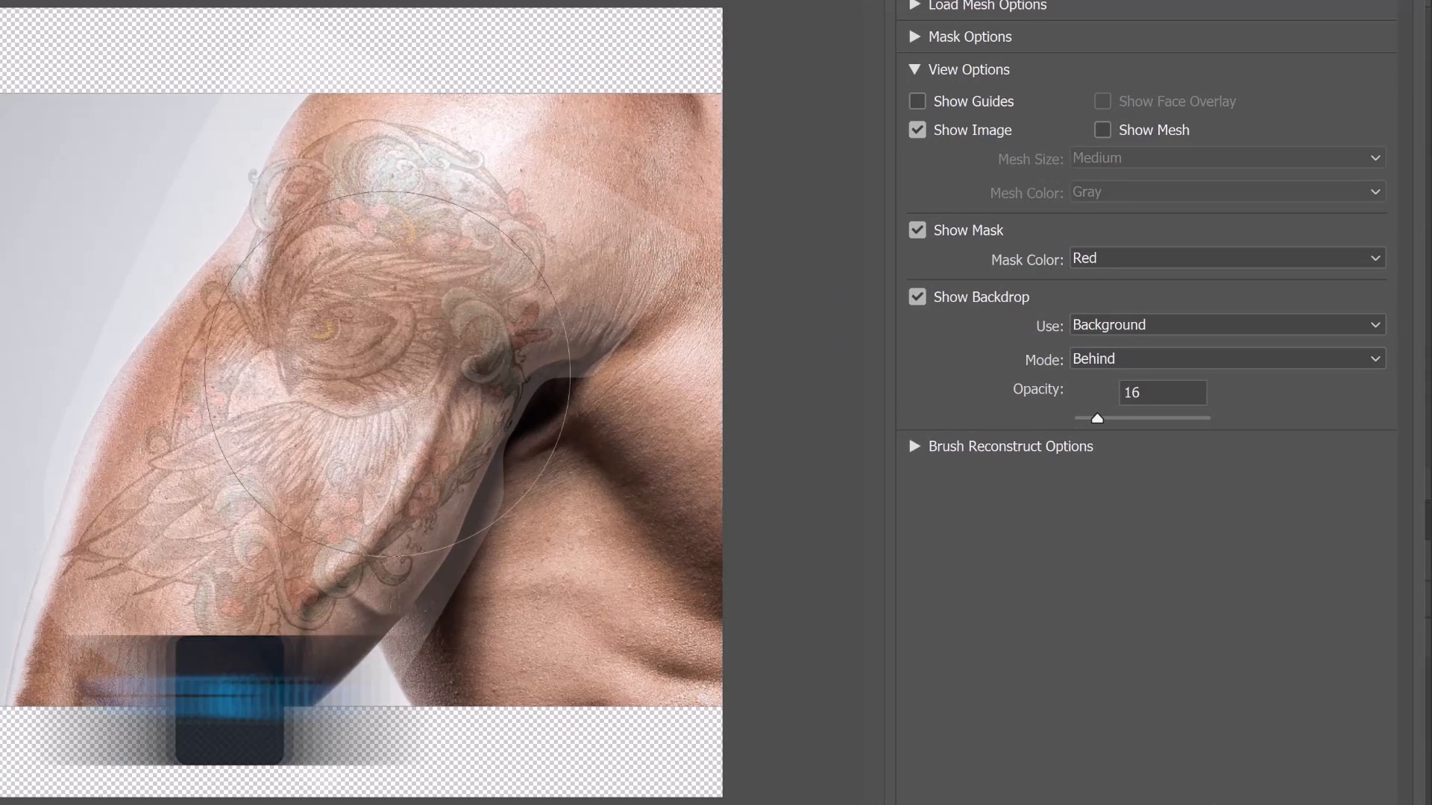
key("bracketleft")
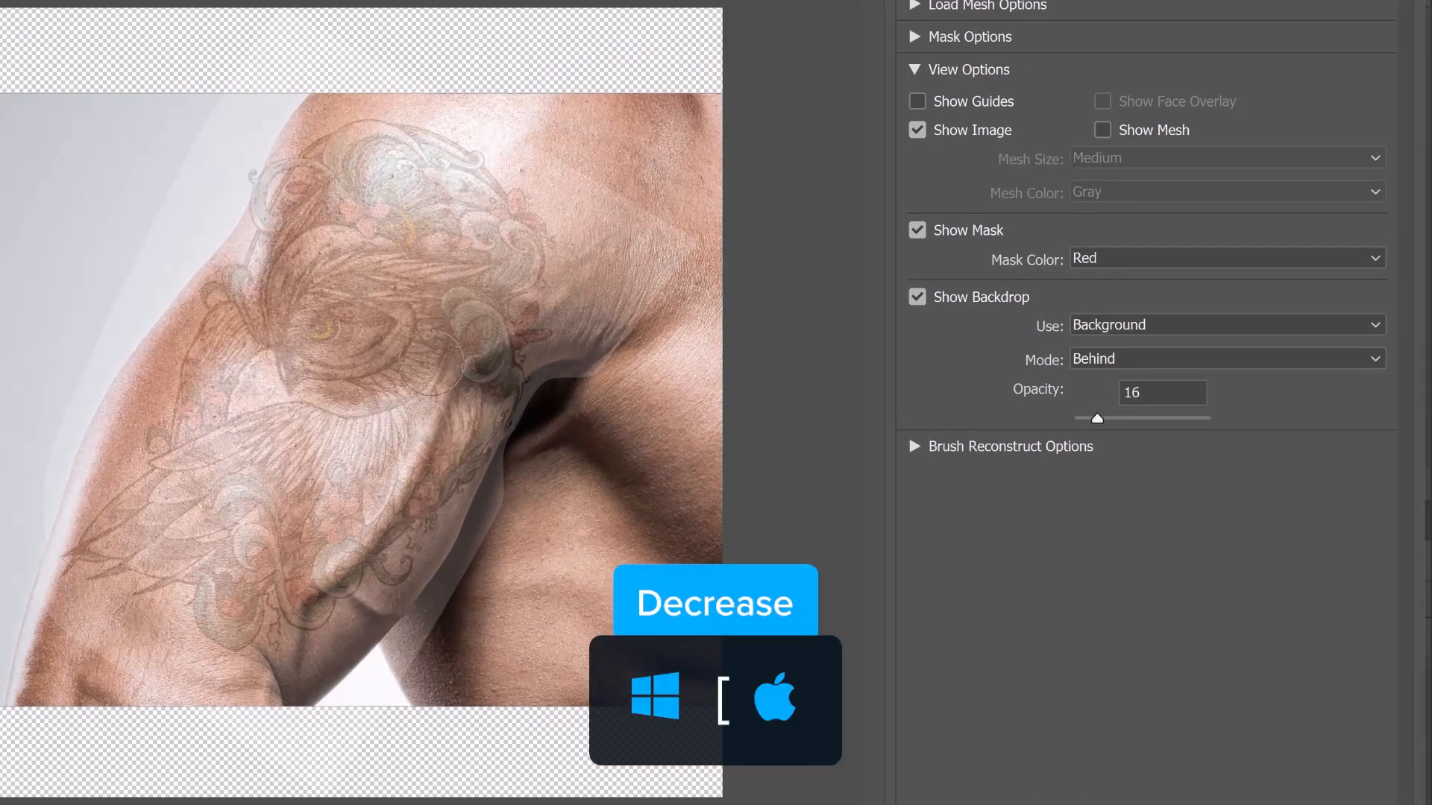
key("bracketleft")
Step: Set the Liquify backdrop opacity to 20 and apply the filter to the Tattoo layer
left_click_drag(1097, 418, 1055, 423)
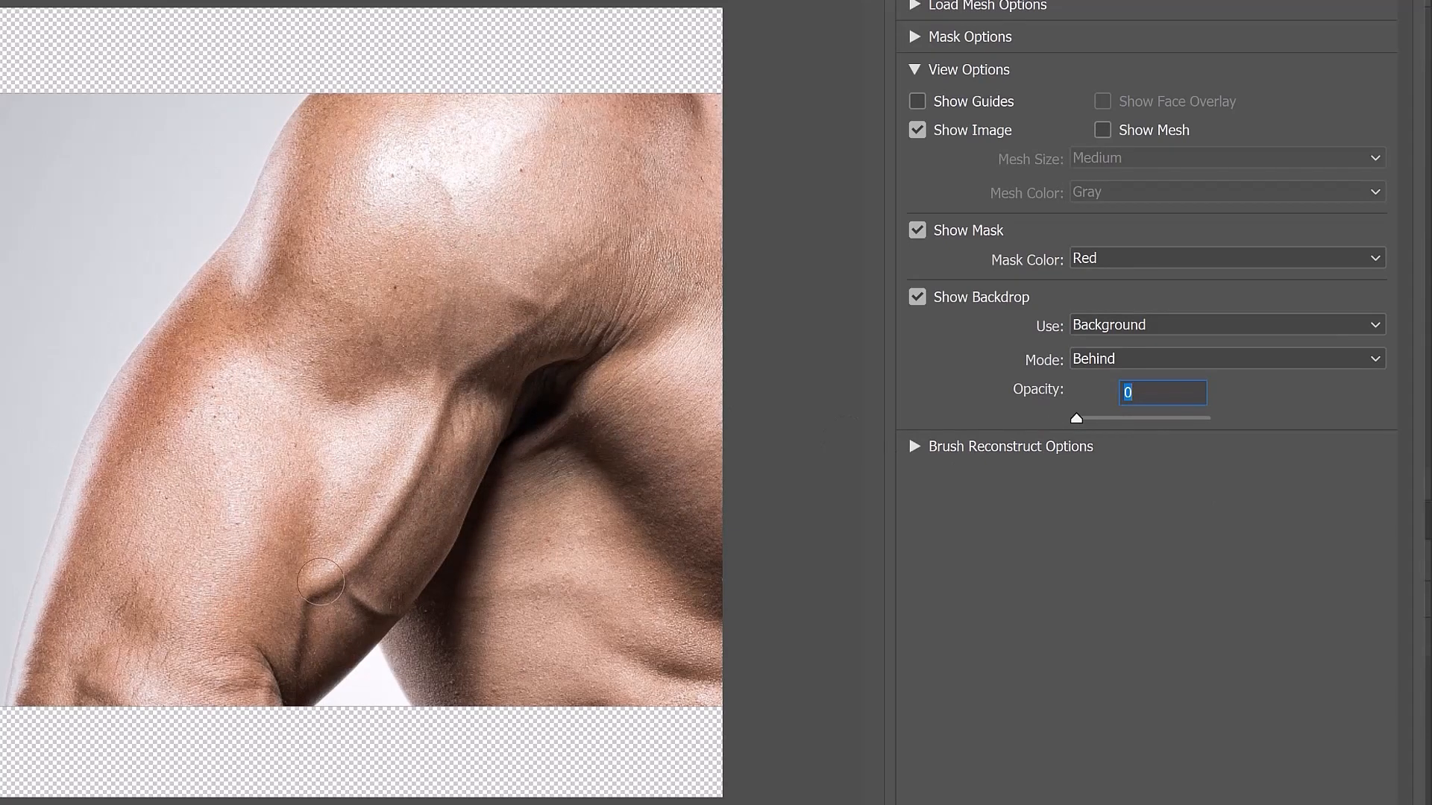
left_click_drag(1088, 424, 1104, 424)
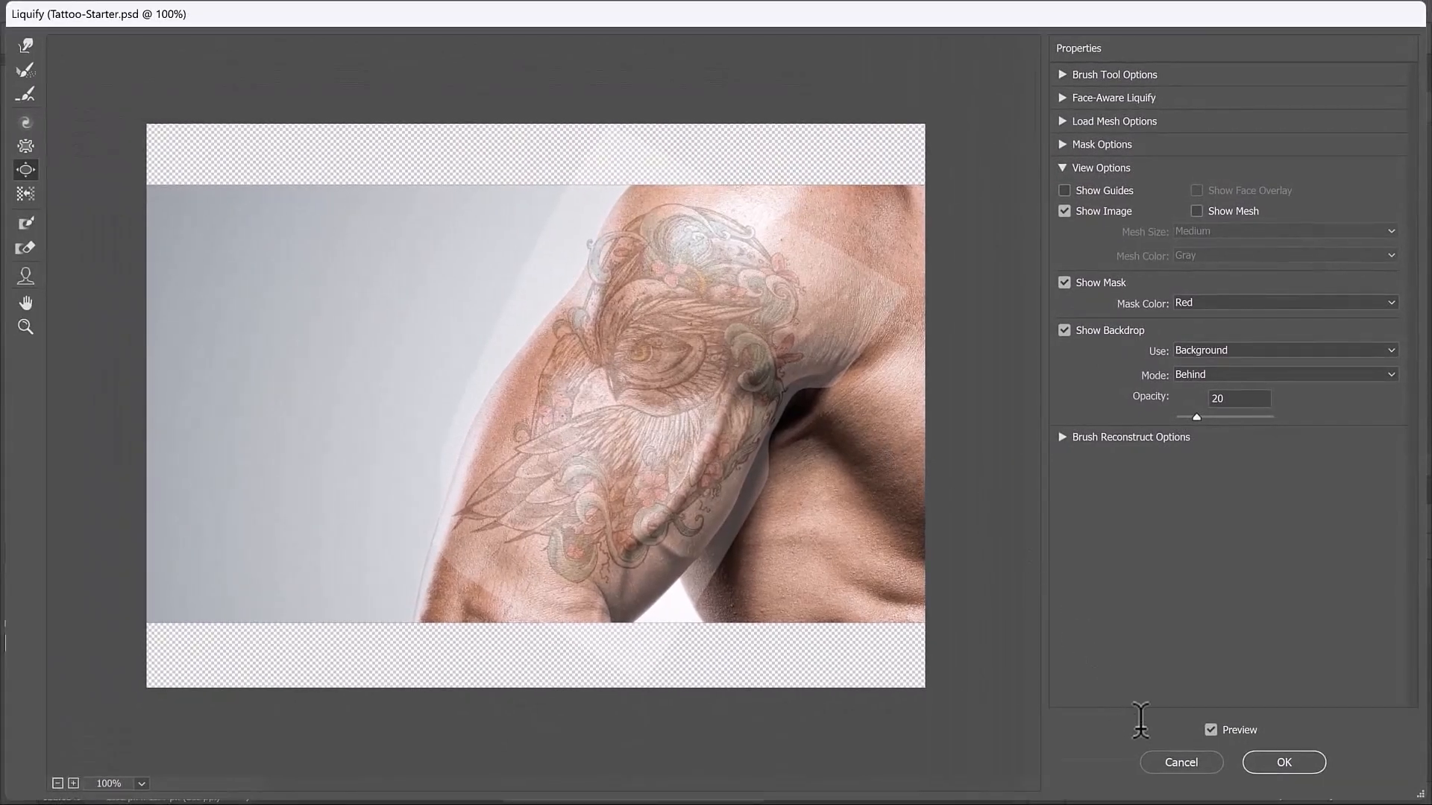
left_click(1280, 770)
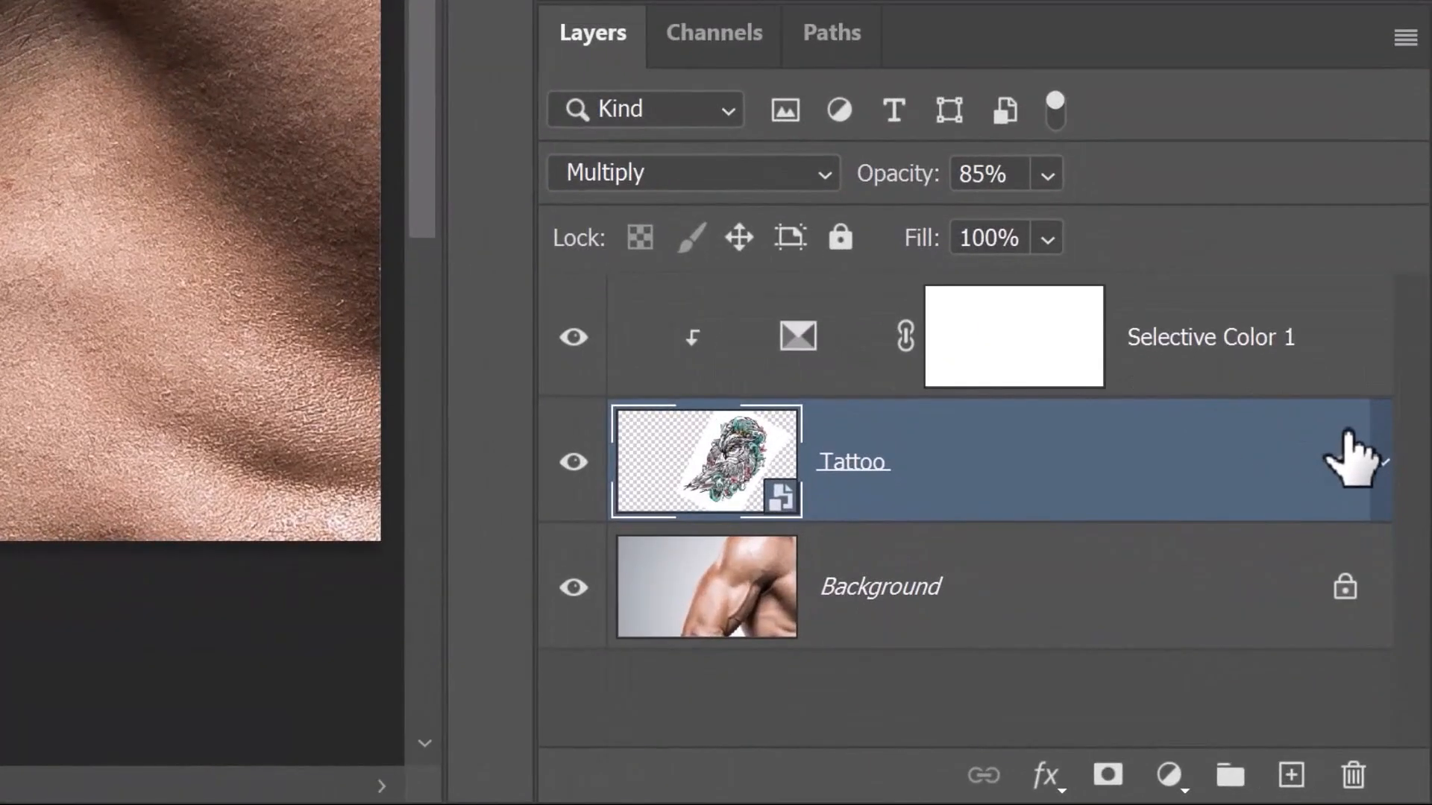
Step: Expand the Tattoo layer's smart filters and reopen its Liquify filter
left_click(1382, 466)
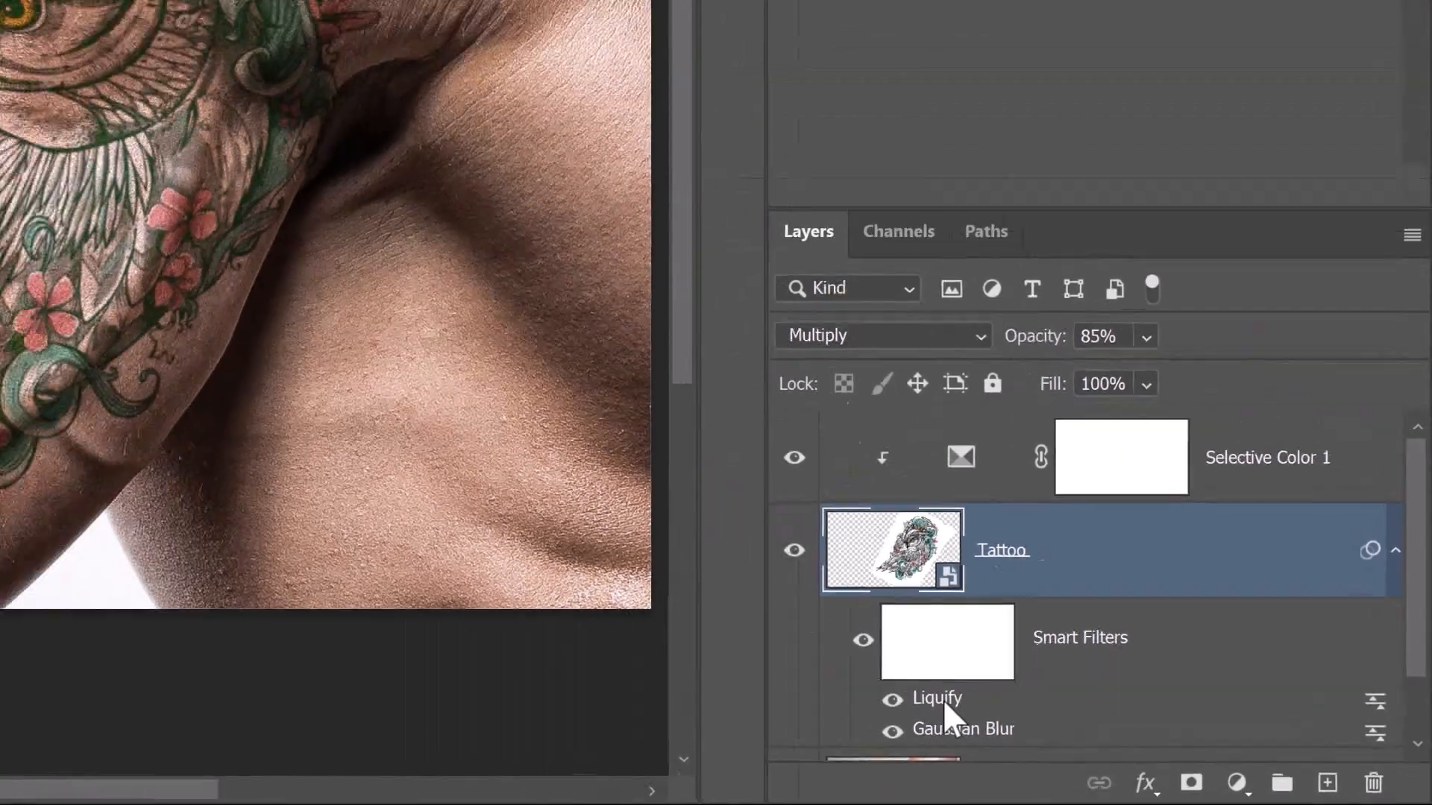
double_click(768, 662)
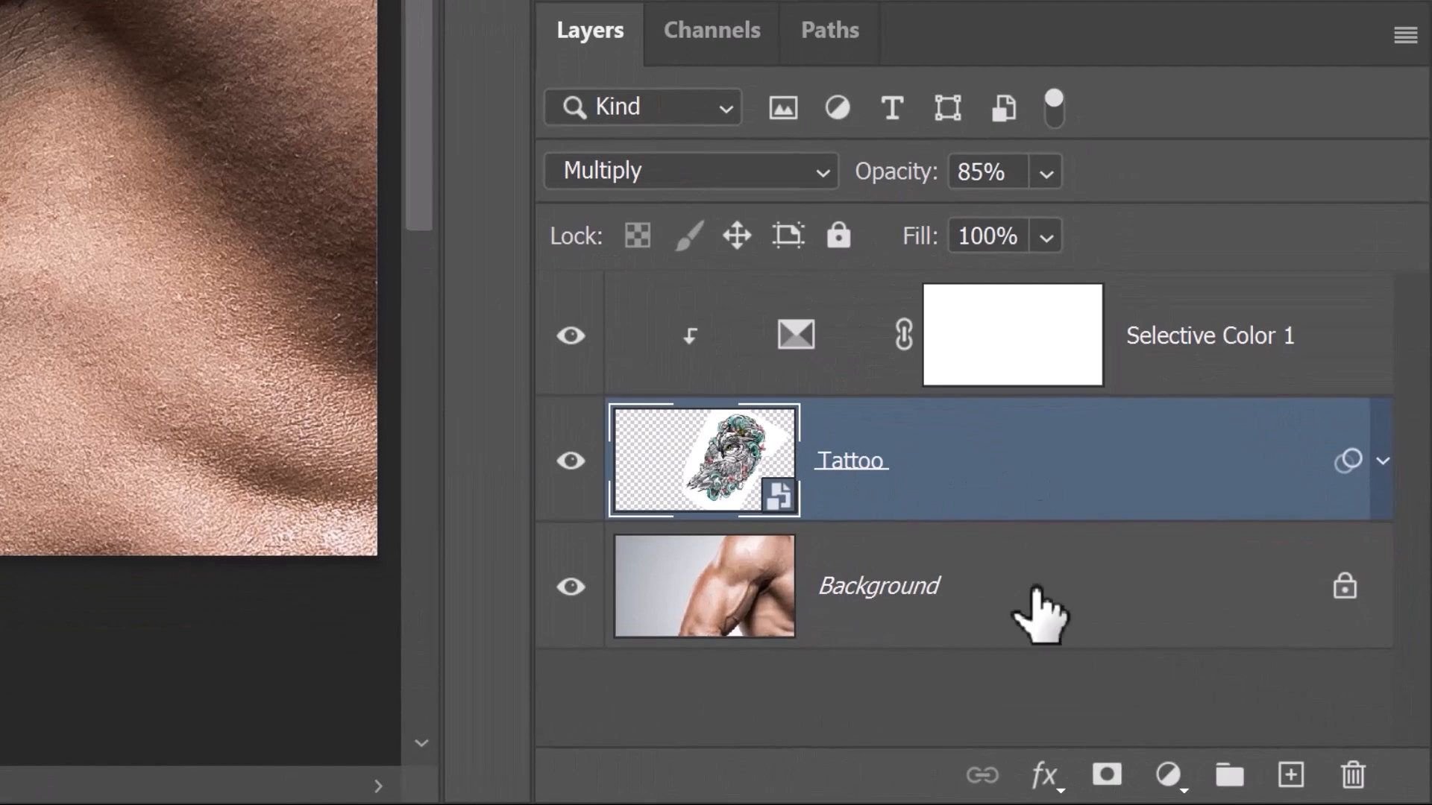
Step: Open the Tattoo layer's Blending Options and set the Blend If black limit for the Underlying Layer to 6
left_click(1045, 776)
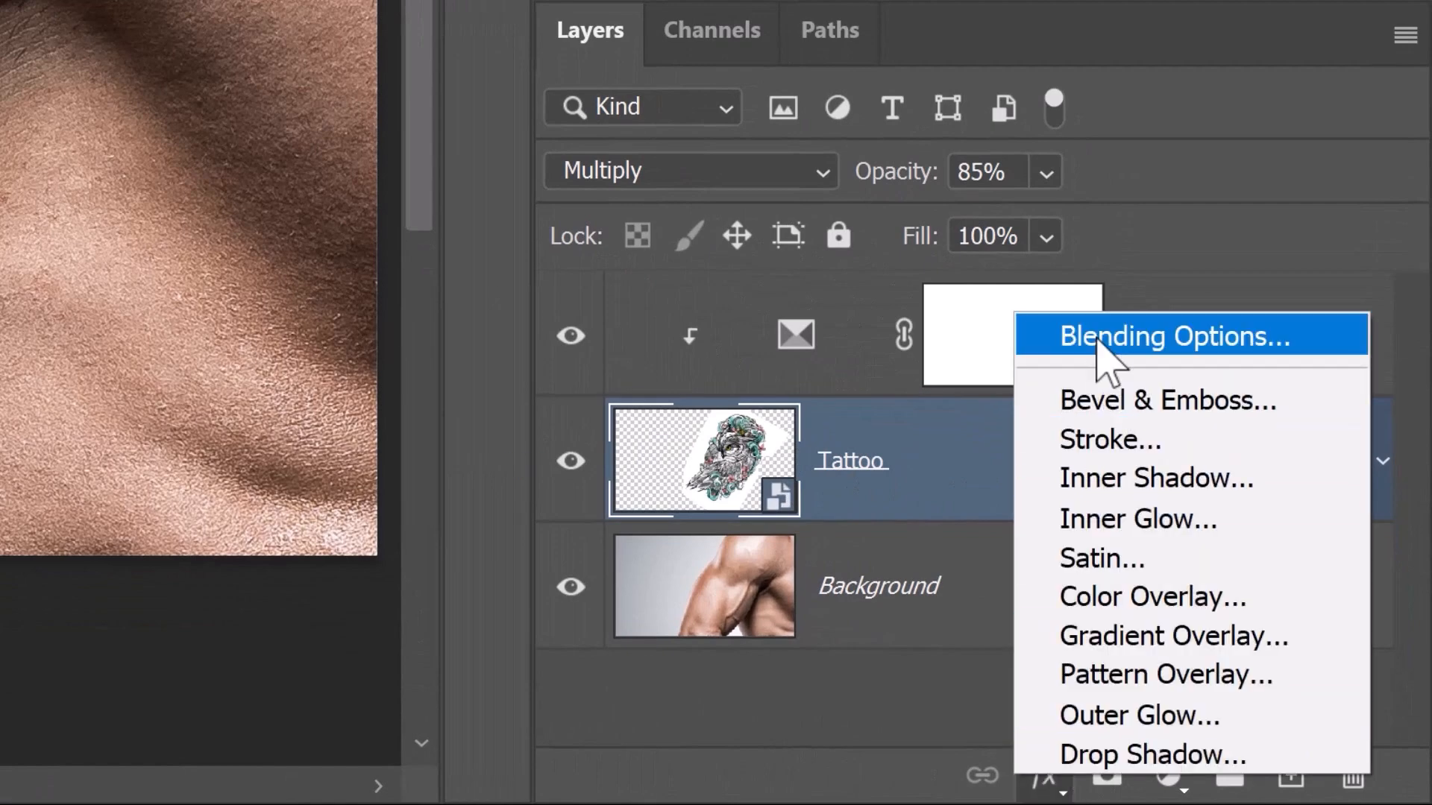
left_click(1231, 347)
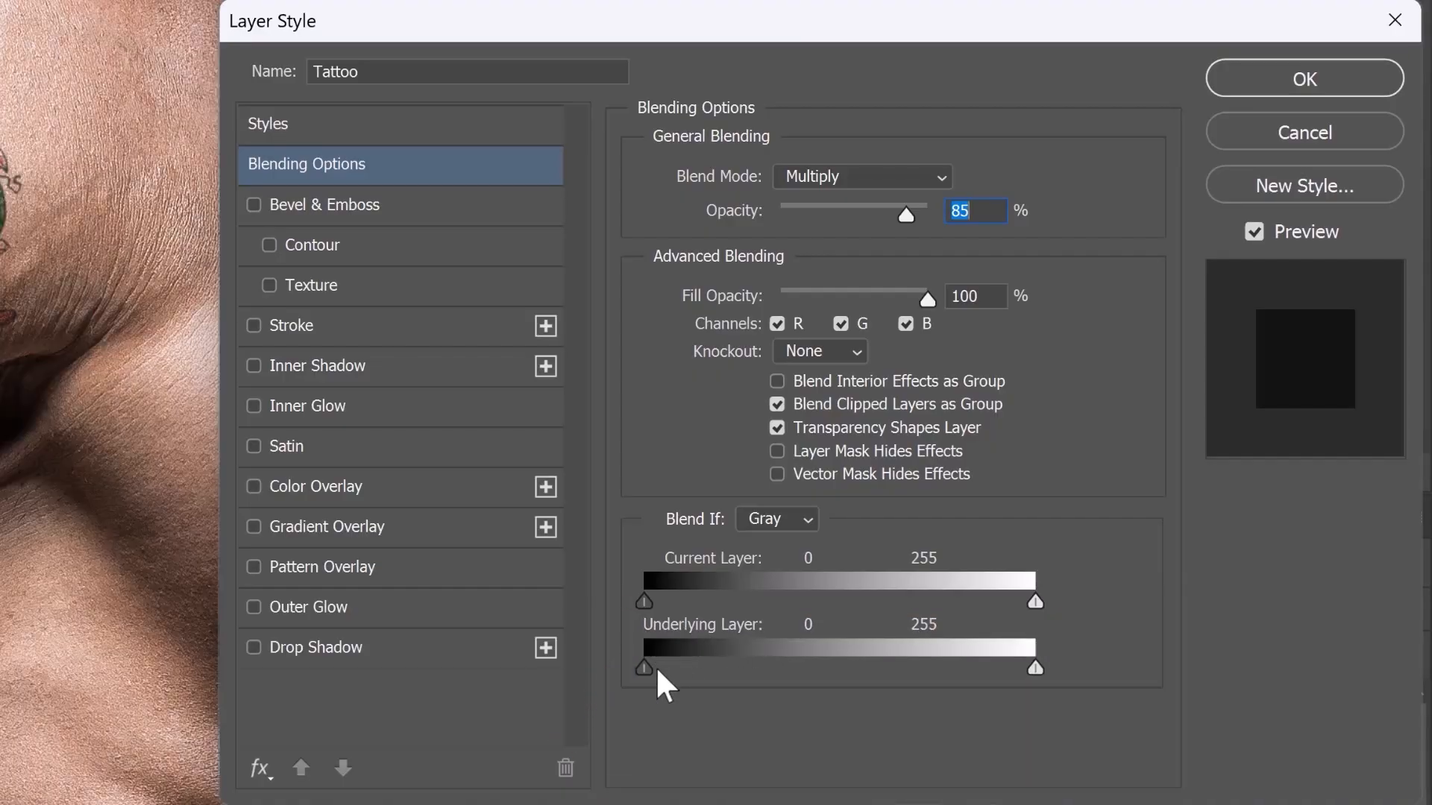
left_click_drag(643, 664, 753, 672)
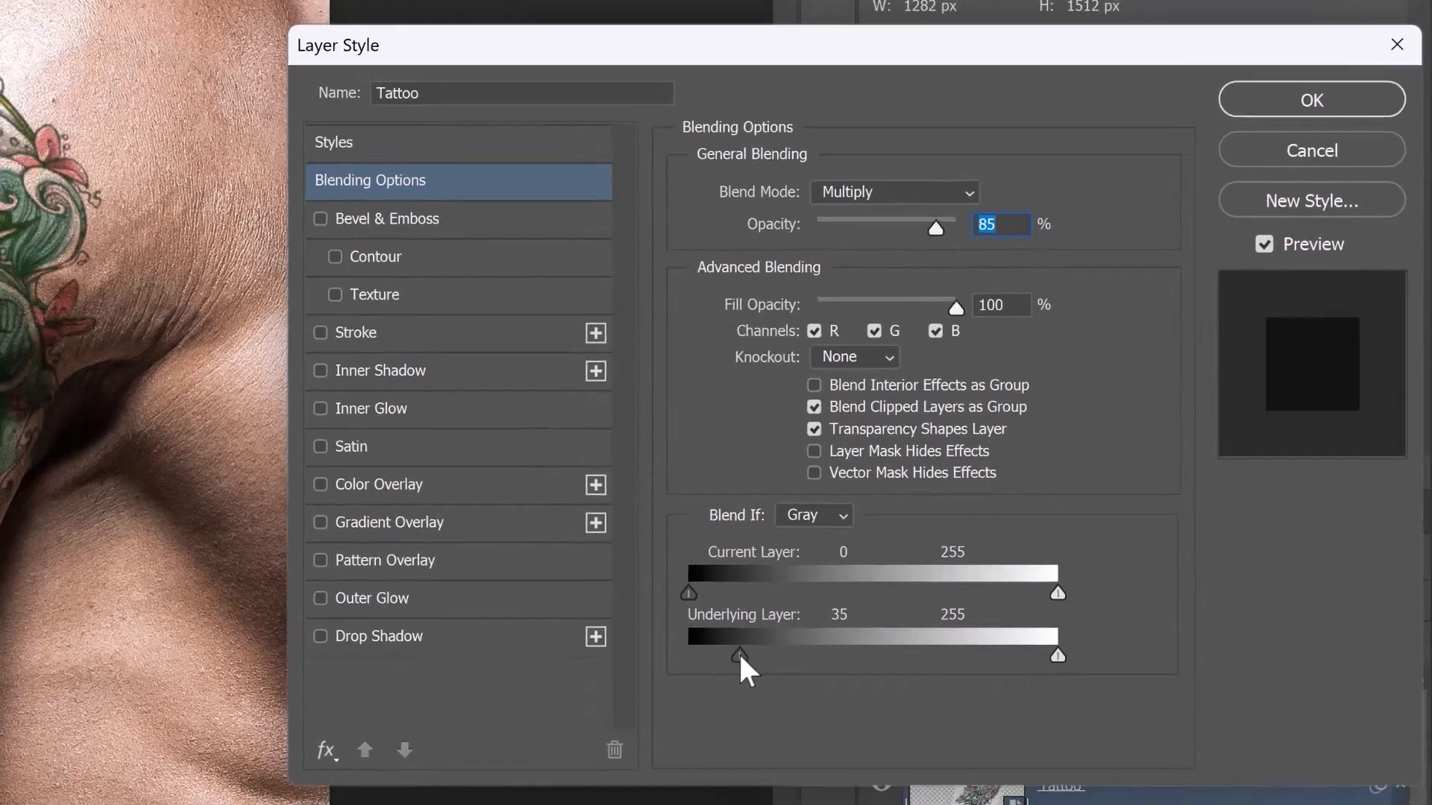
left_click_drag(1040, 584, 974, 587)
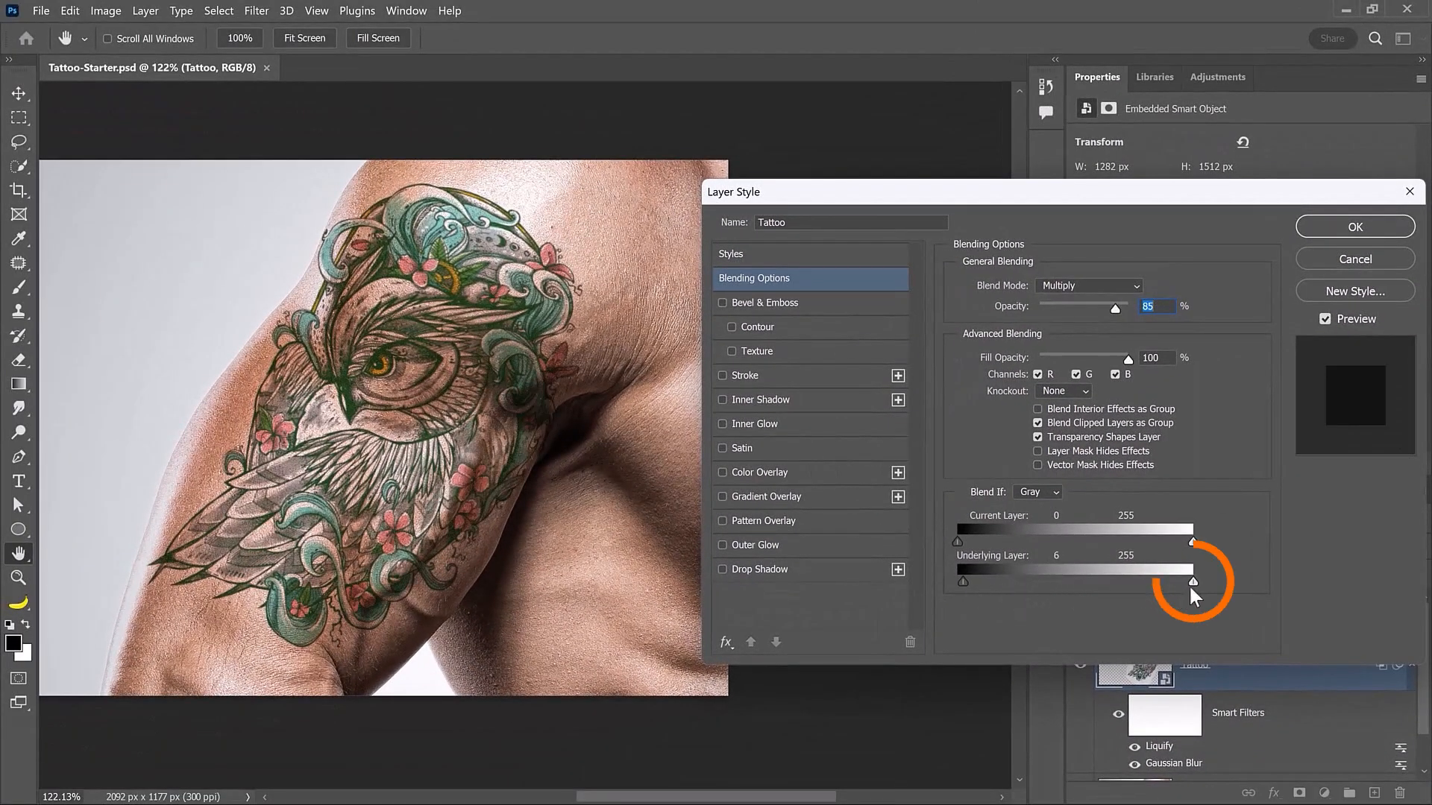
Step: Try the Tattoo layer's Underlying Layer Blend If limits, with white at 212 and black at 89
left_click_drag(1192, 581, 1156, 584)
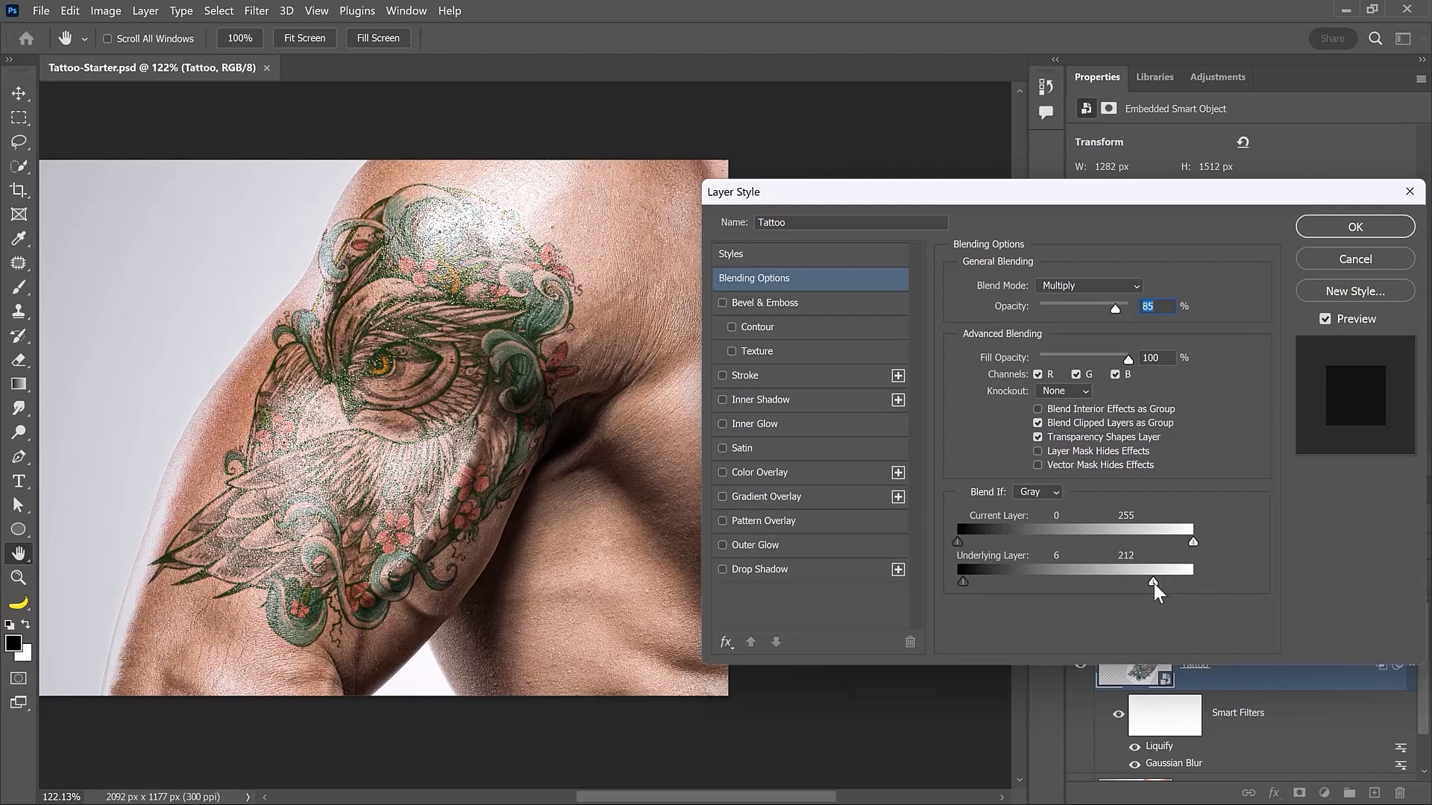
left_click_drag(1153, 584, 1226, 588)
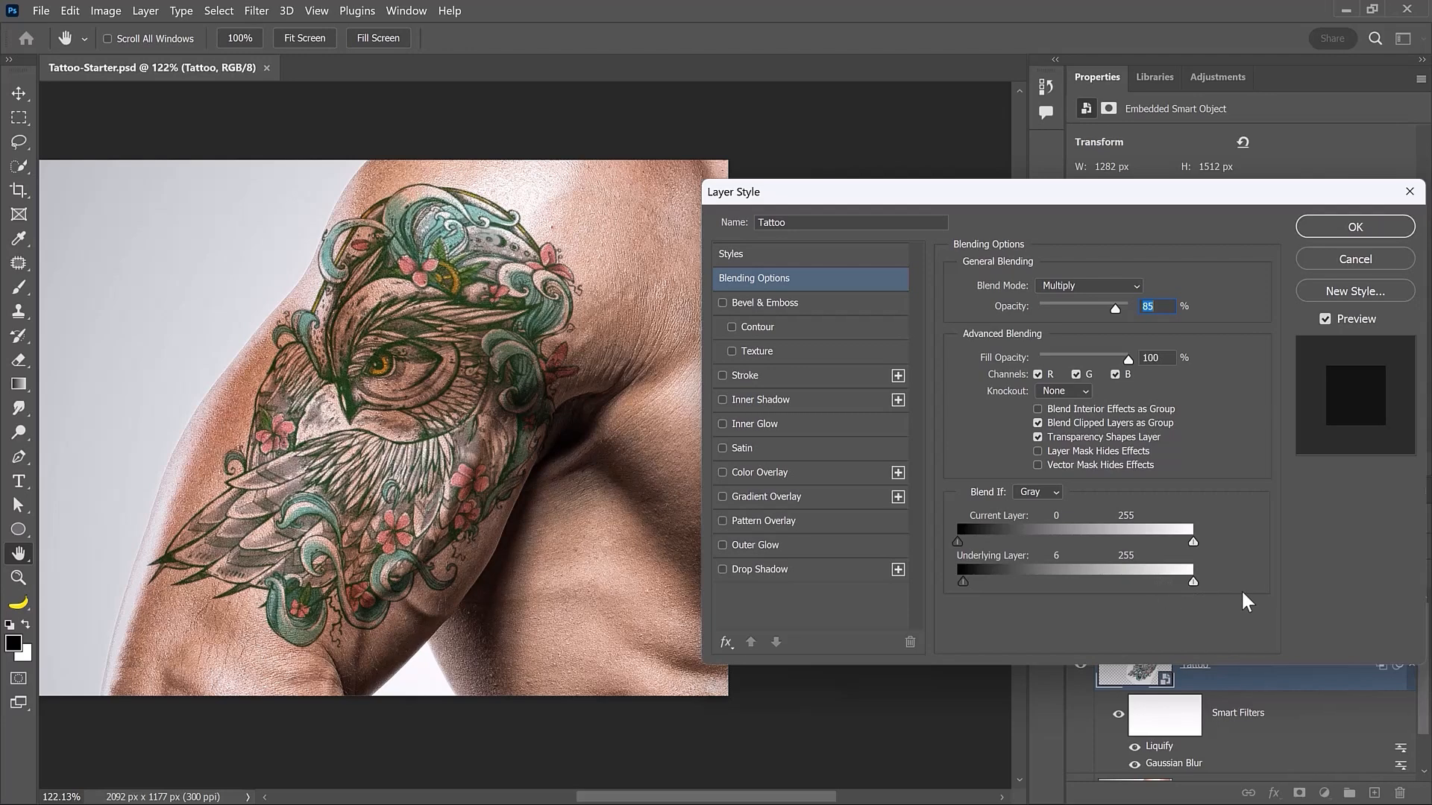
left_click_drag(964, 580, 1026, 580)
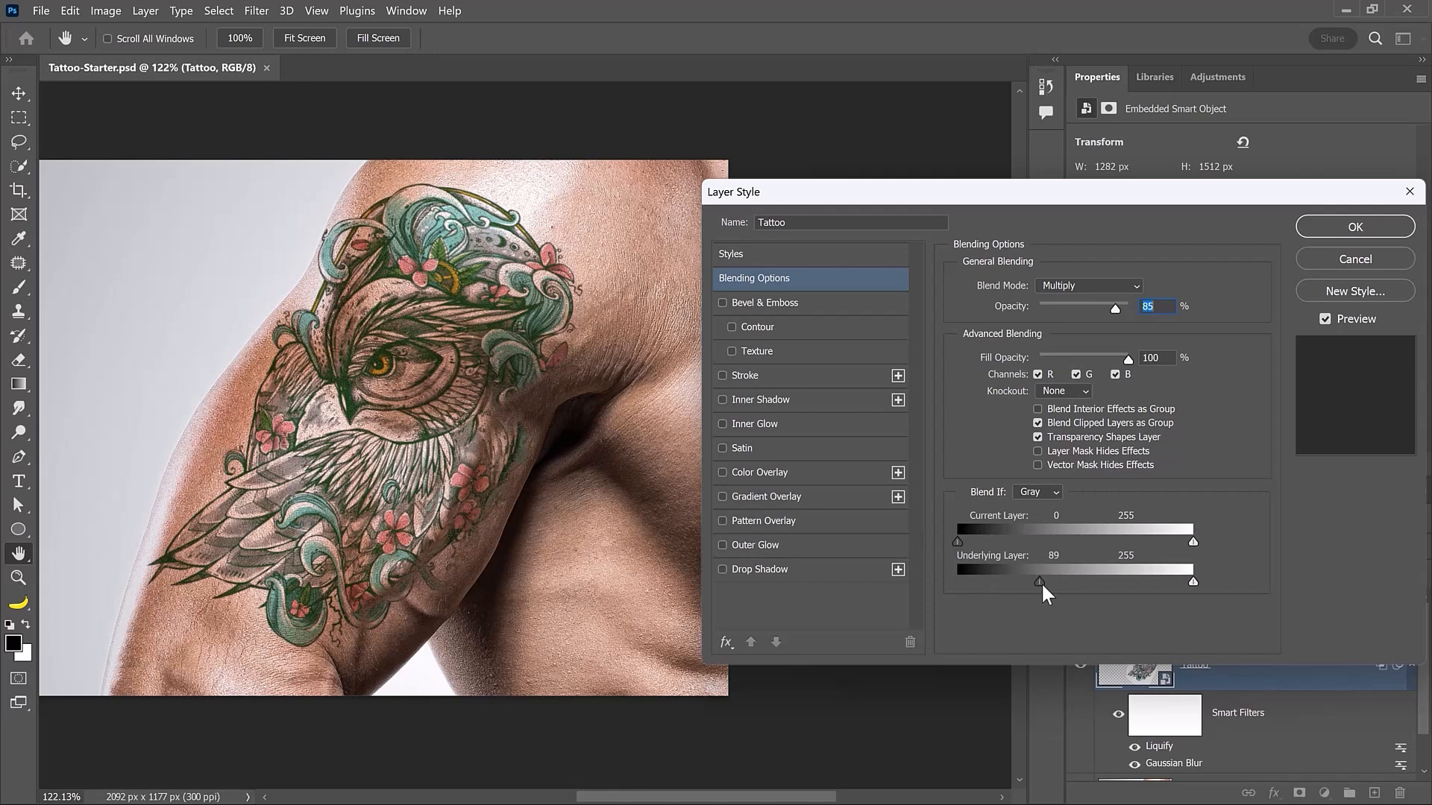
Step: Split the Underlying Layer Blend If limits to 2 / 24 for black and 230 / 255 for white, and apply the layer style
key("alt")
left_click_drag(1036, 582, 972, 577)
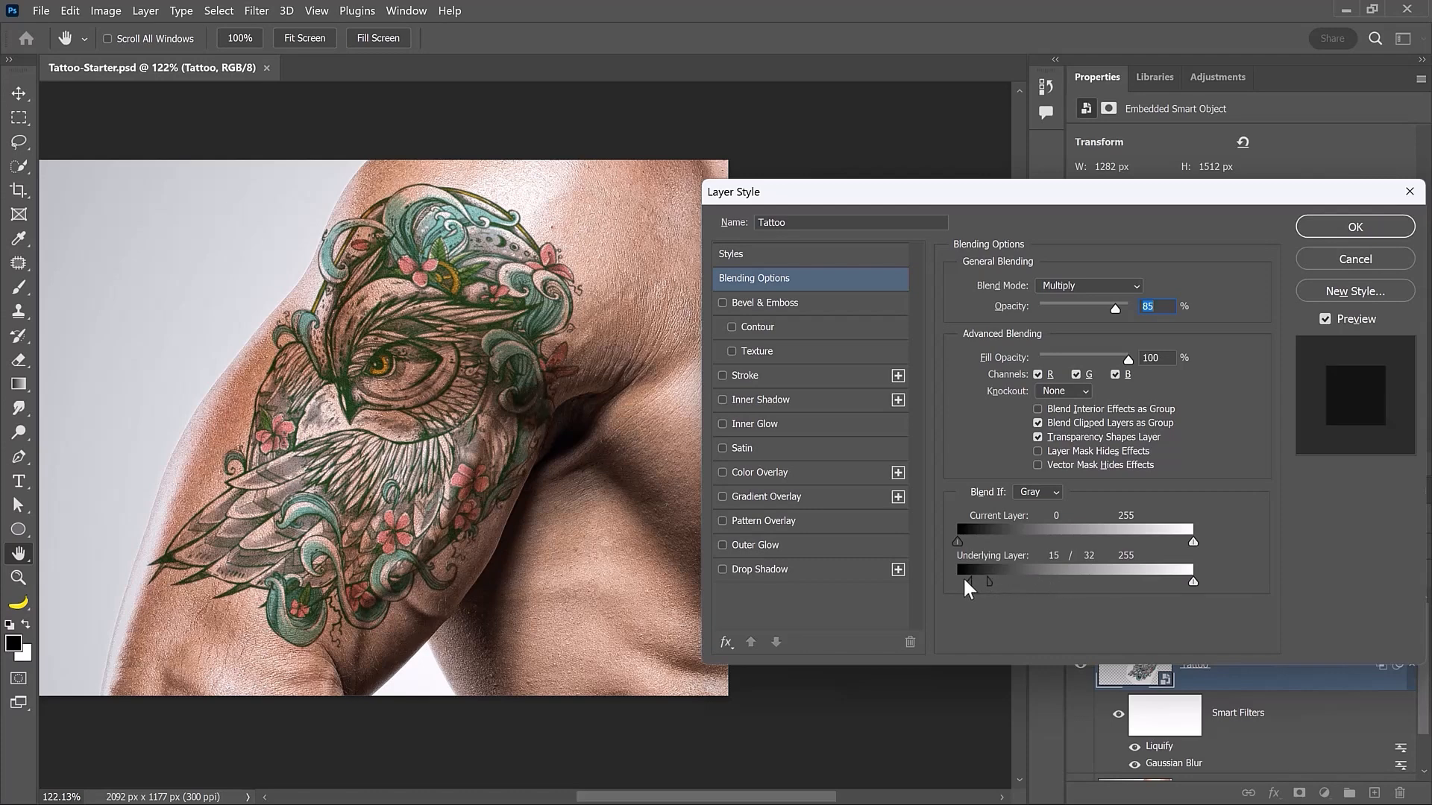
left_click_drag(964, 579, 981, 582)
mouse_move(1195, 586)
left_mouse_down()
mouse_move(1179, 584)
mouse_move(1197, 584)
left_mouse_up()
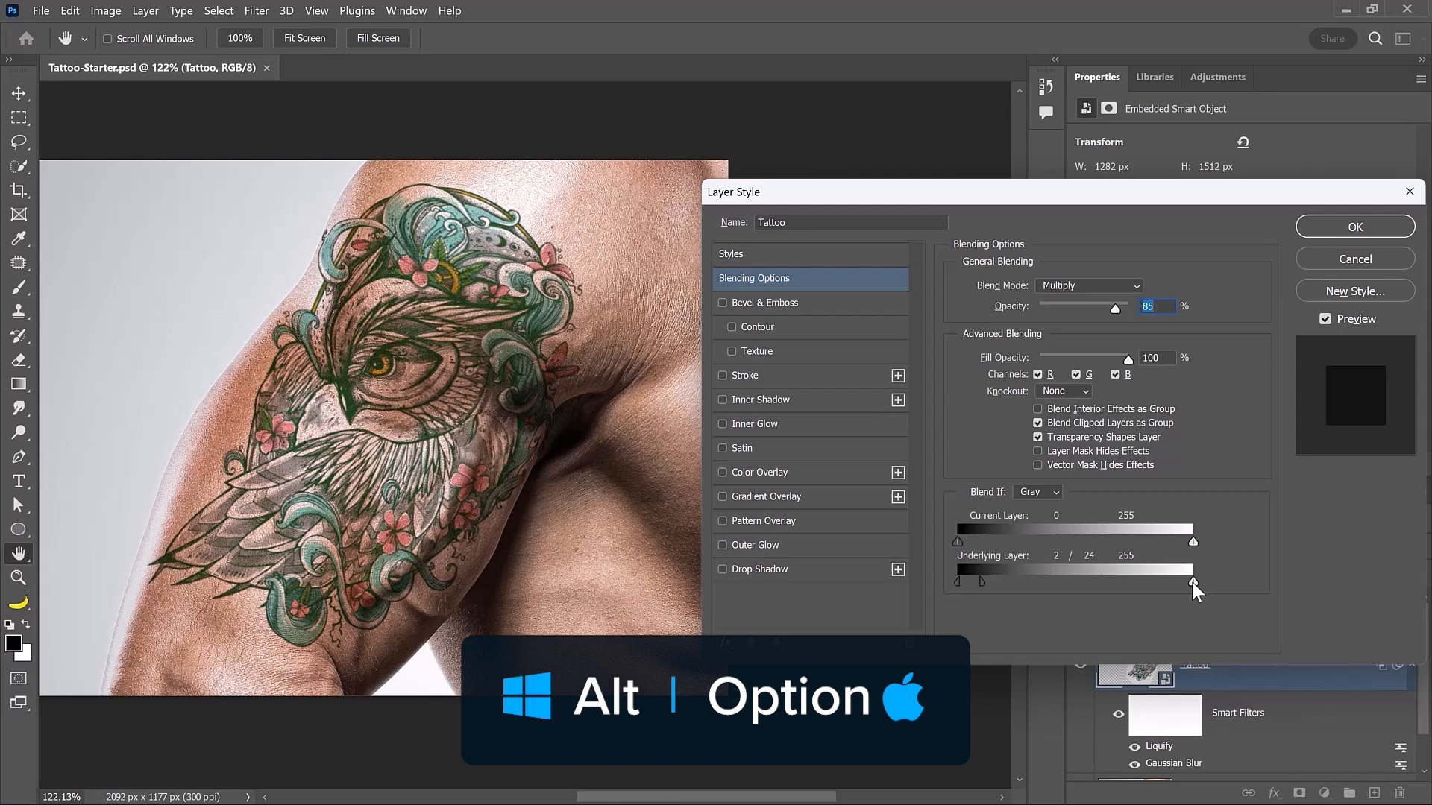
left_click(1192, 582, "alt")
mouse_move(1190, 584)
left_mouse_down()
mouse_move(1153, 579)
mouse_move(1180, 575)
mouse_move(1170, 584)
left_mouse_up()
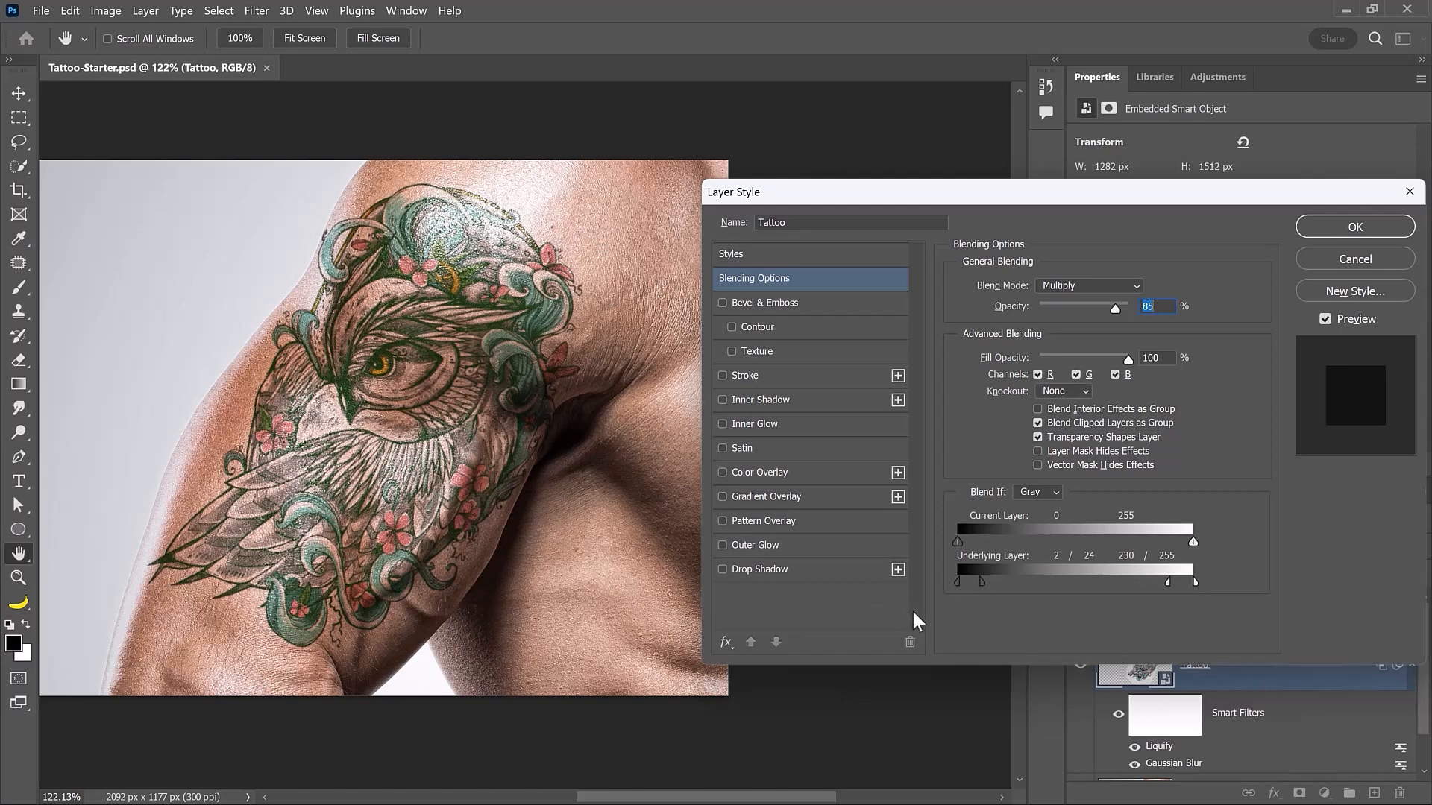
left_click(1323, 227)
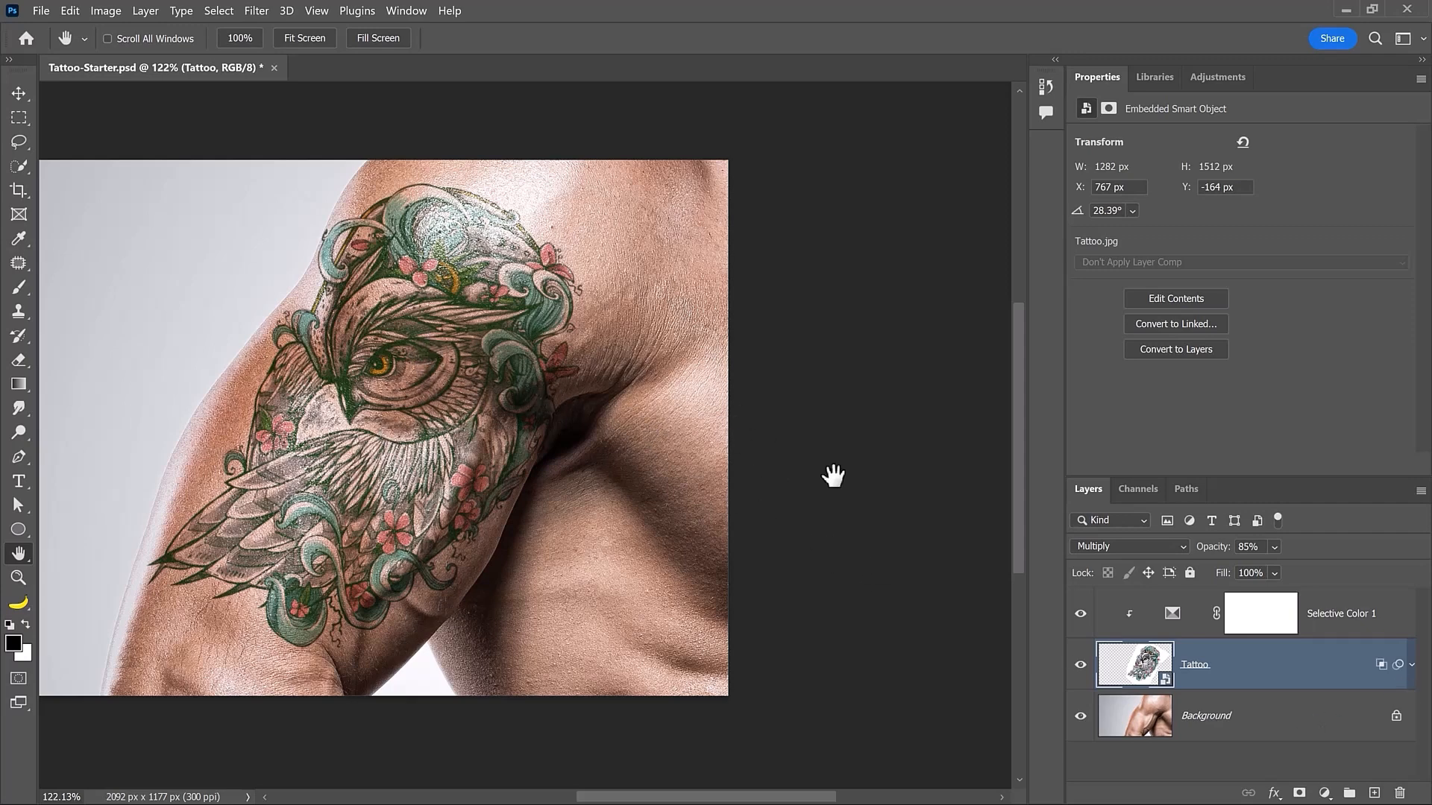
Step: Copy the Background area within the Tattoo layer's outline to a new layer and bring it to the top of the layer stack
left_click(1139, 669, "ctrl")
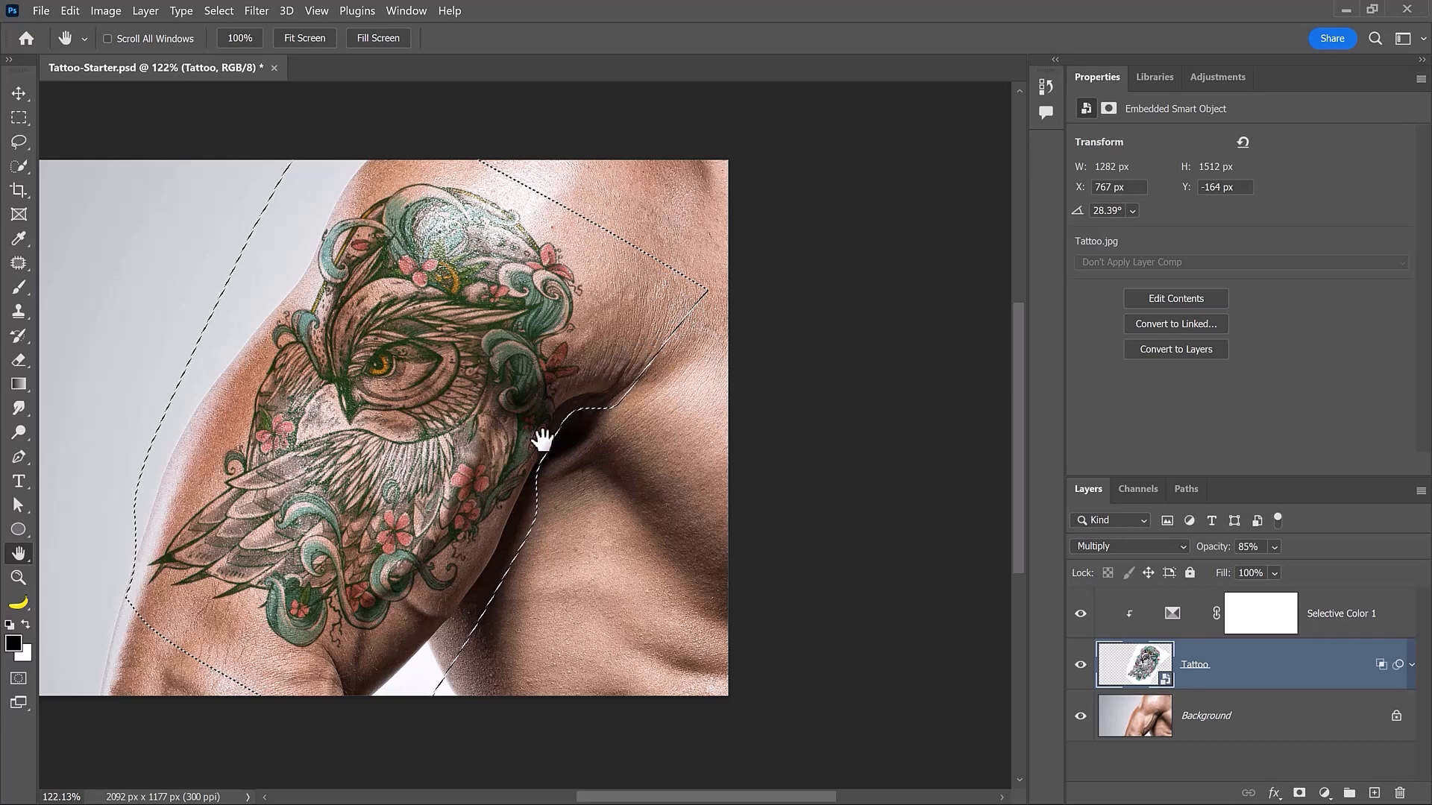
left_click(1227, 725)
key("ctrl+j")
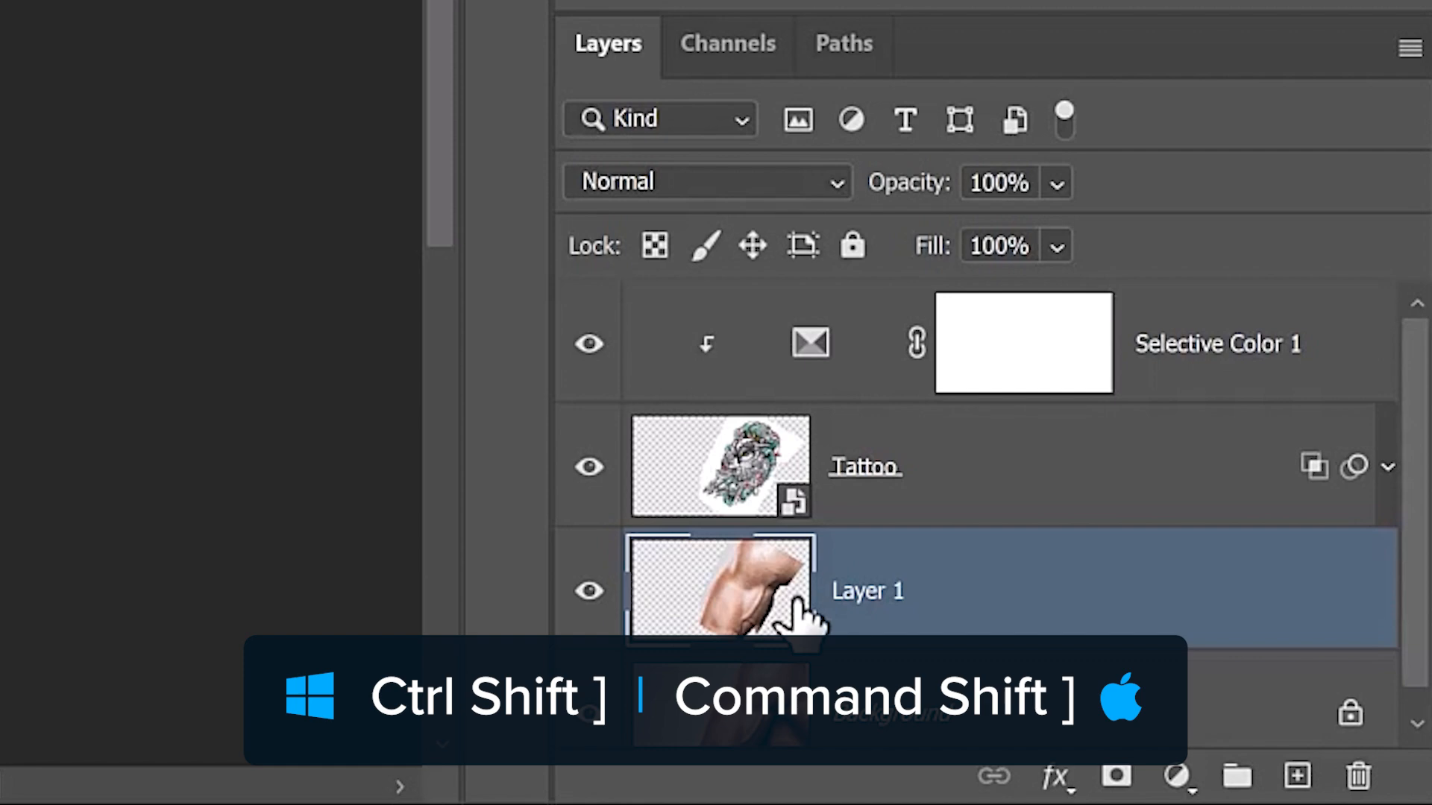
key("ctrl+shift+bracketright")
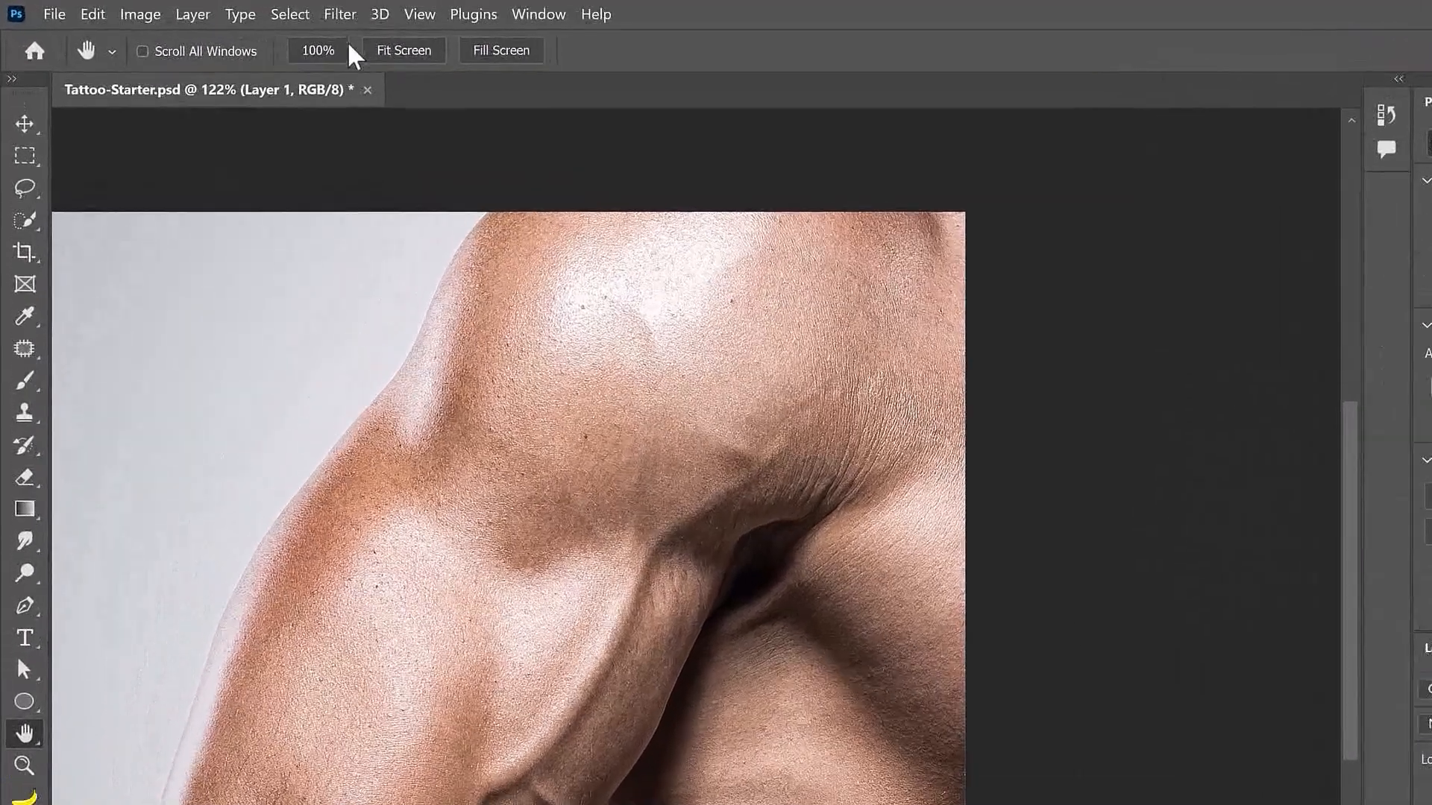
Step: Apply a High Pass filter with a 3.0 pixel radius to the copied skin layer
left_click(258, 13)
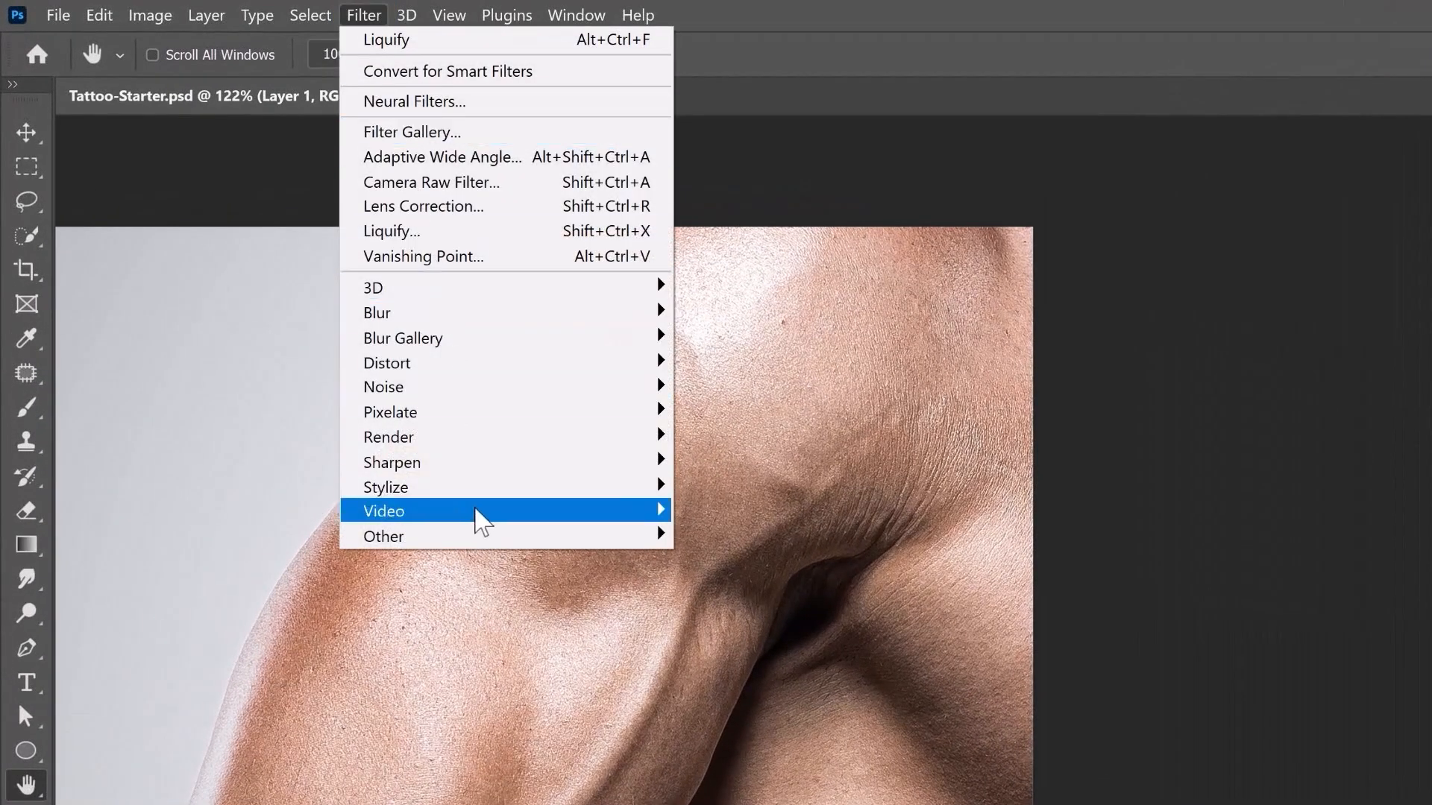
mouse_move(477, 540)
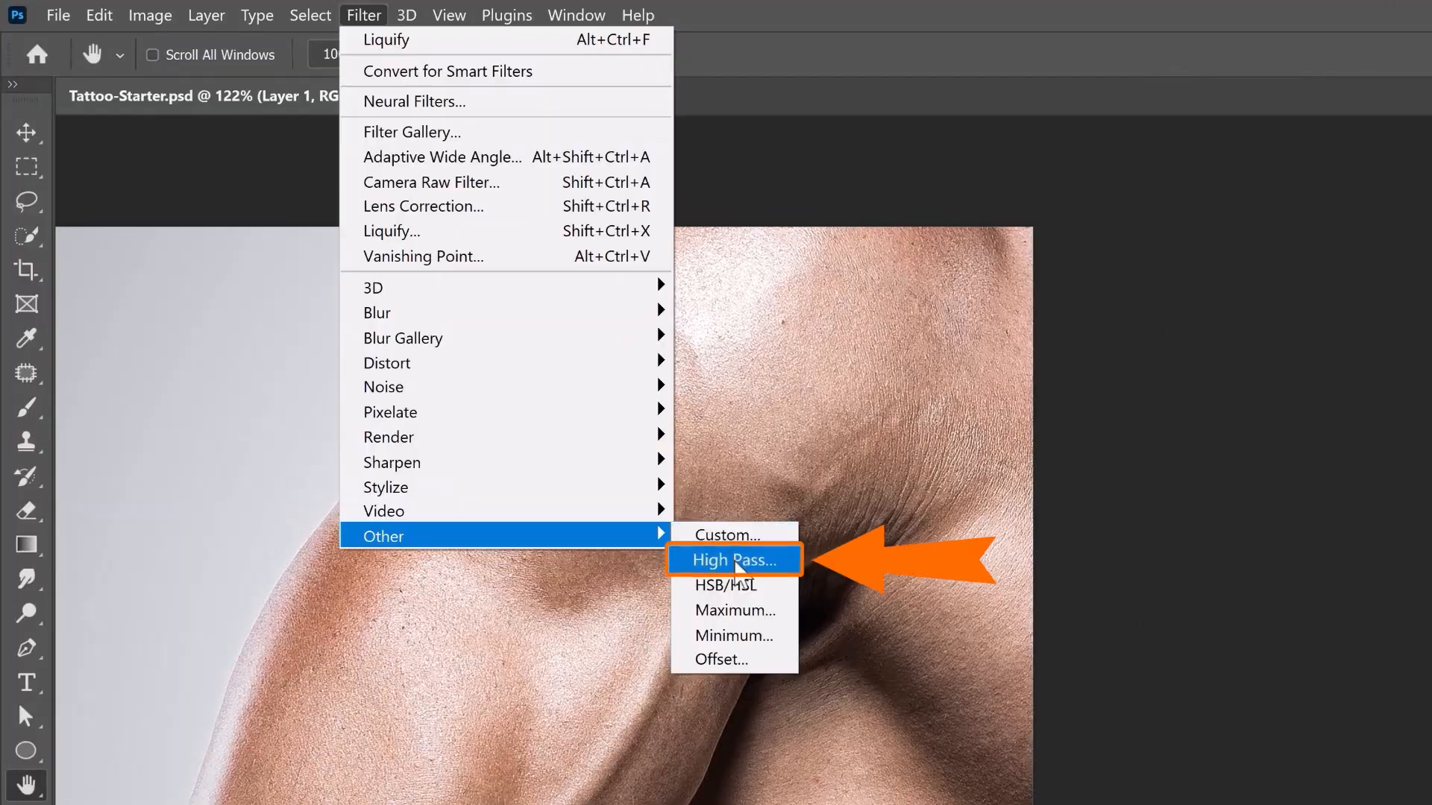
left_click(737, 562)
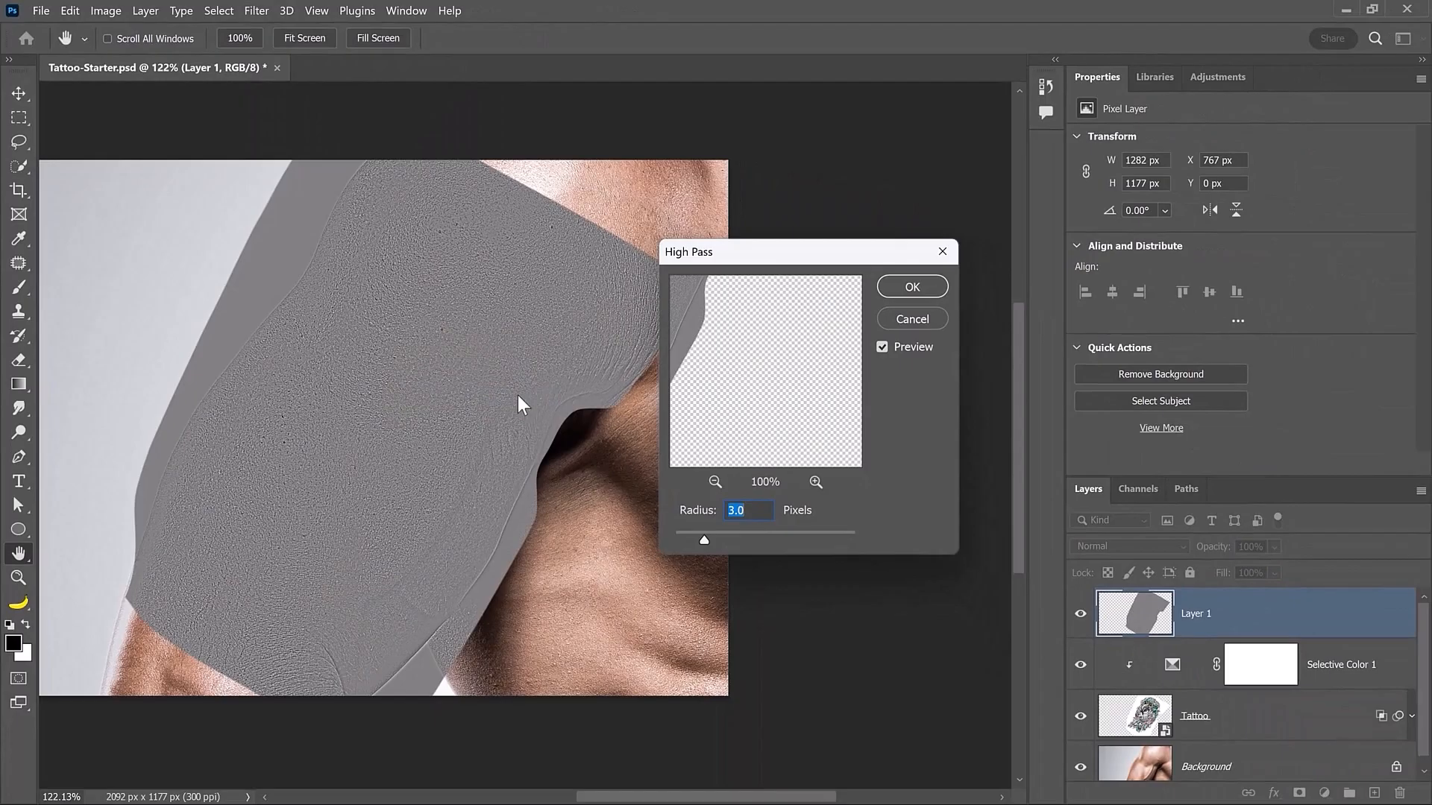
left_click(910, 288)
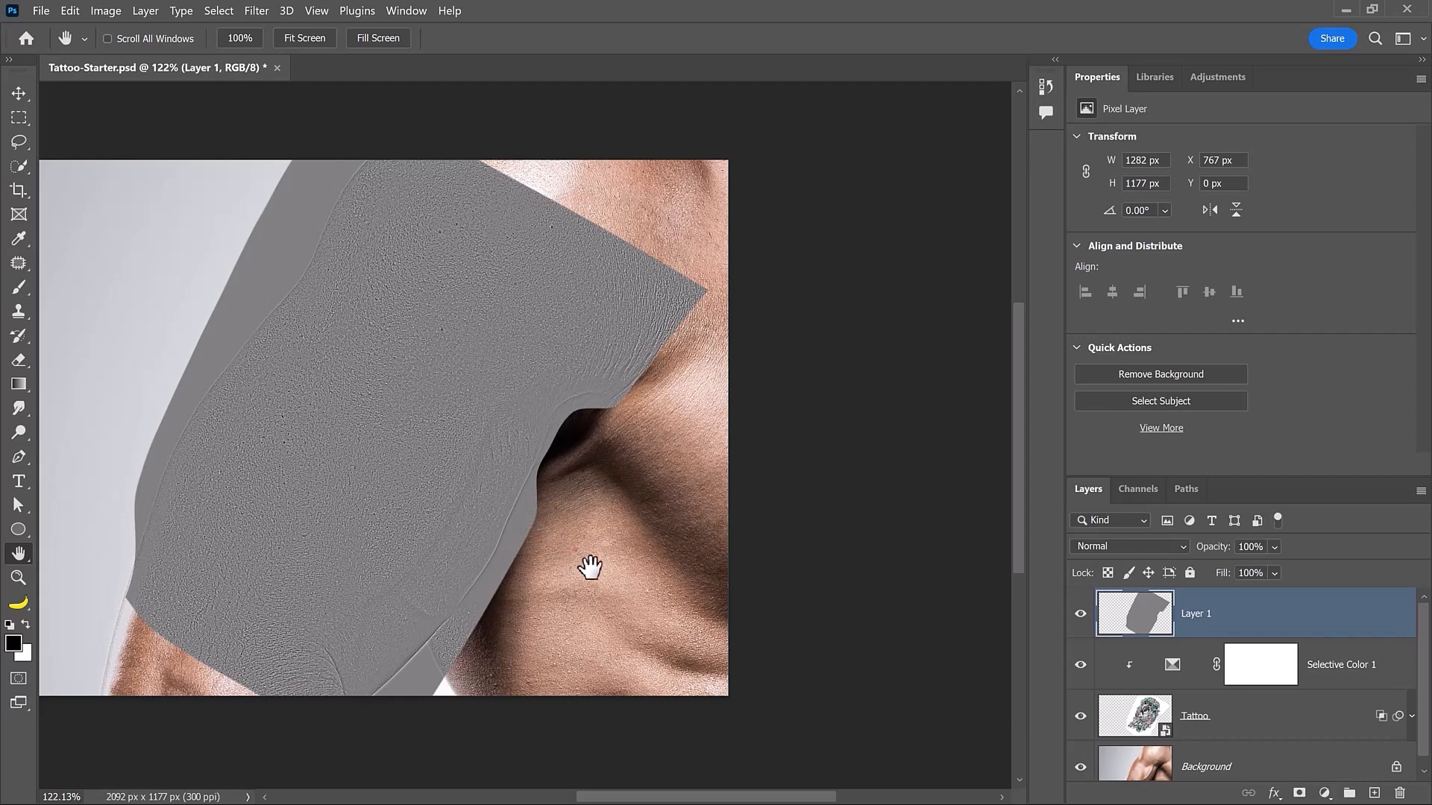
Step: Set Layer 1's blend mode to Overlay and clip it to the layers below
left_click(1082, 548)
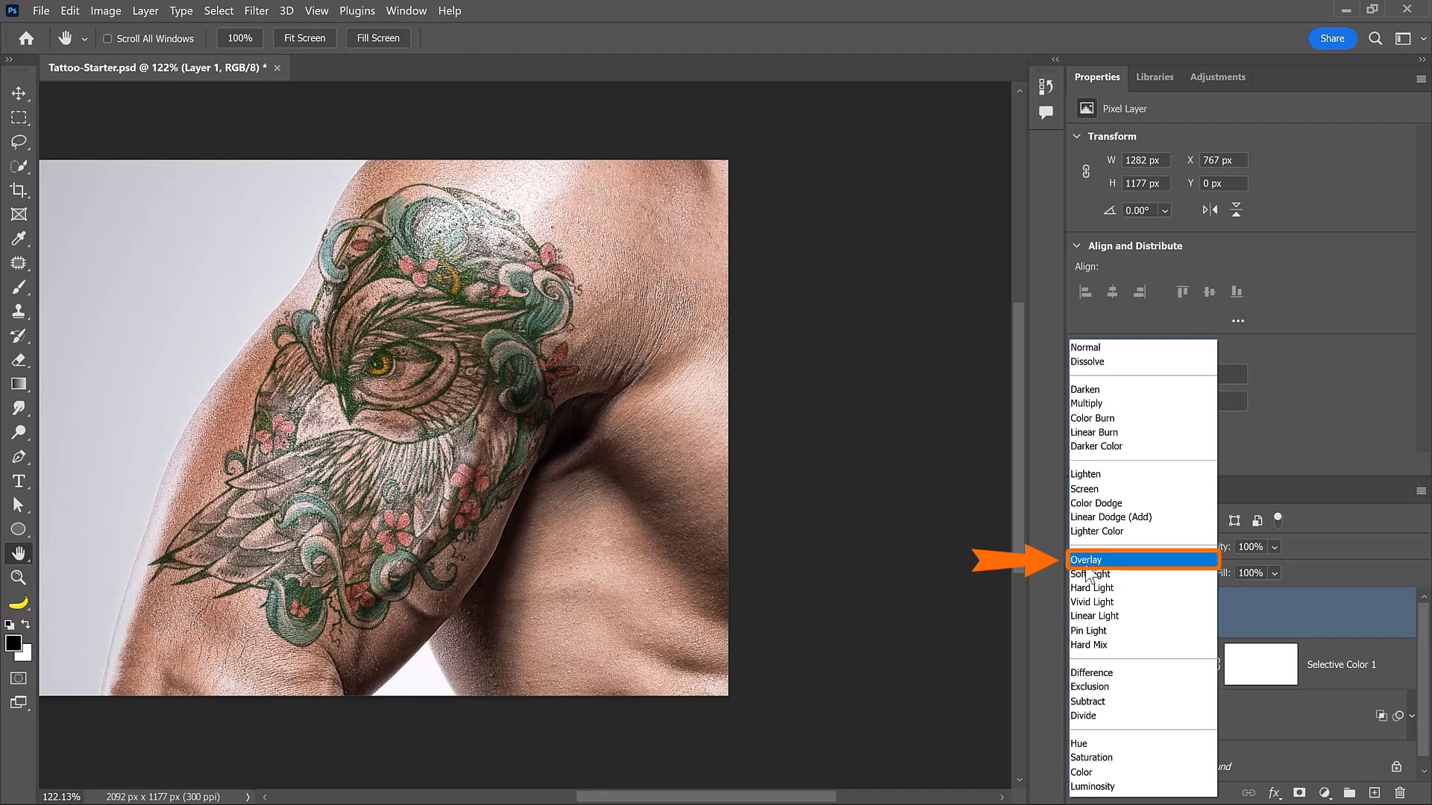
left_click(1086, 561)
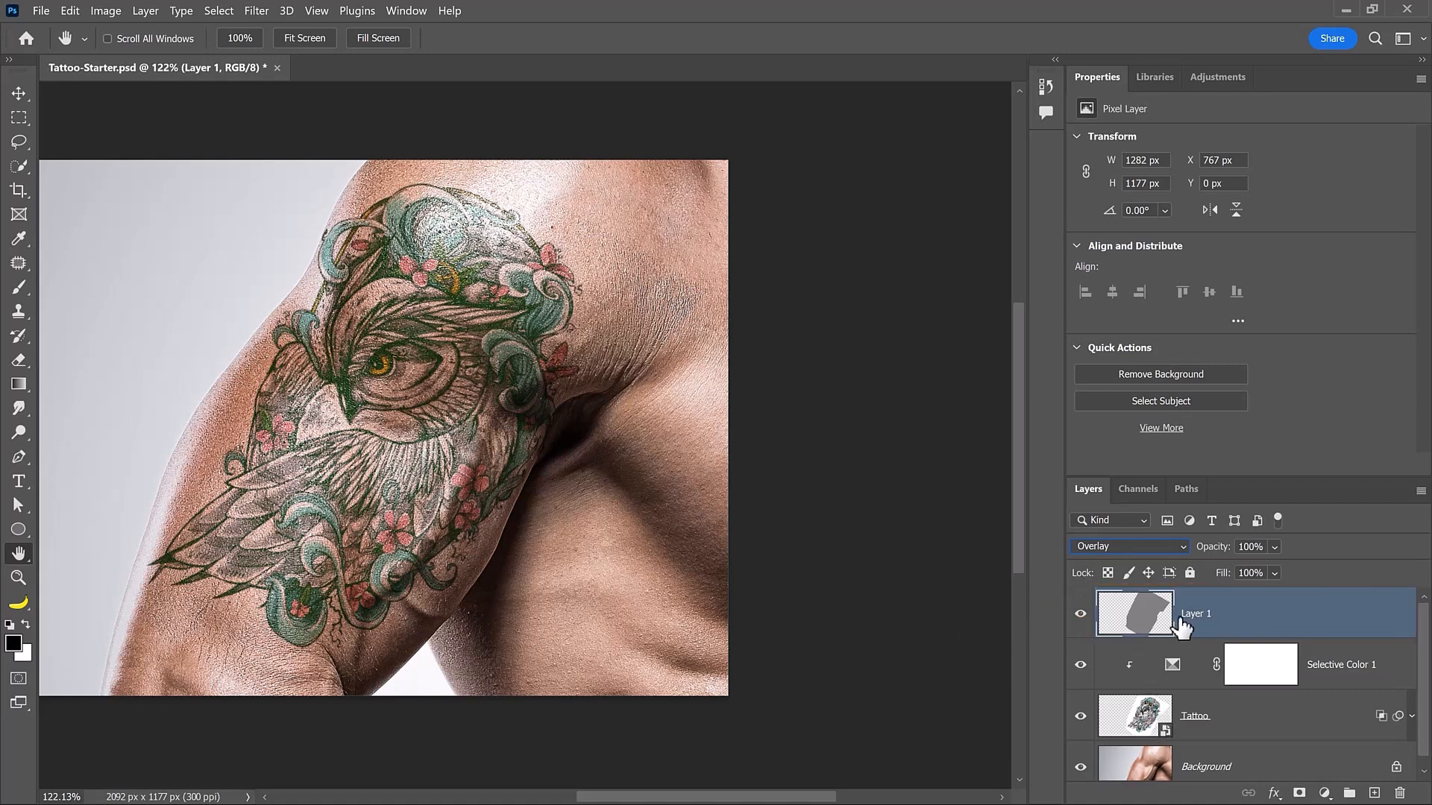
key("ctrl+alt+g")
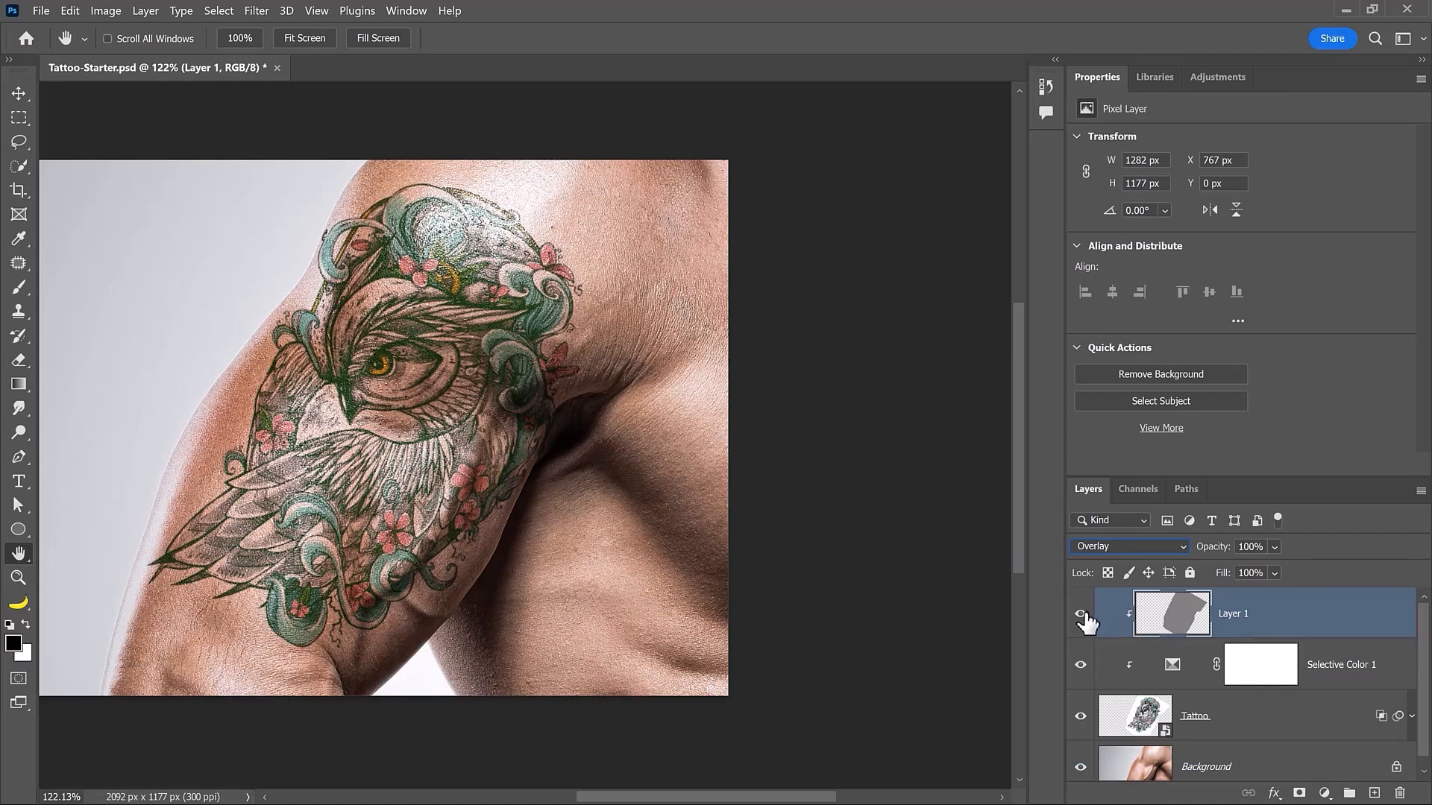
Step: Hide Layer 1 to compare the tattoo without the High Pass skin texture
left_click(1080, 614)
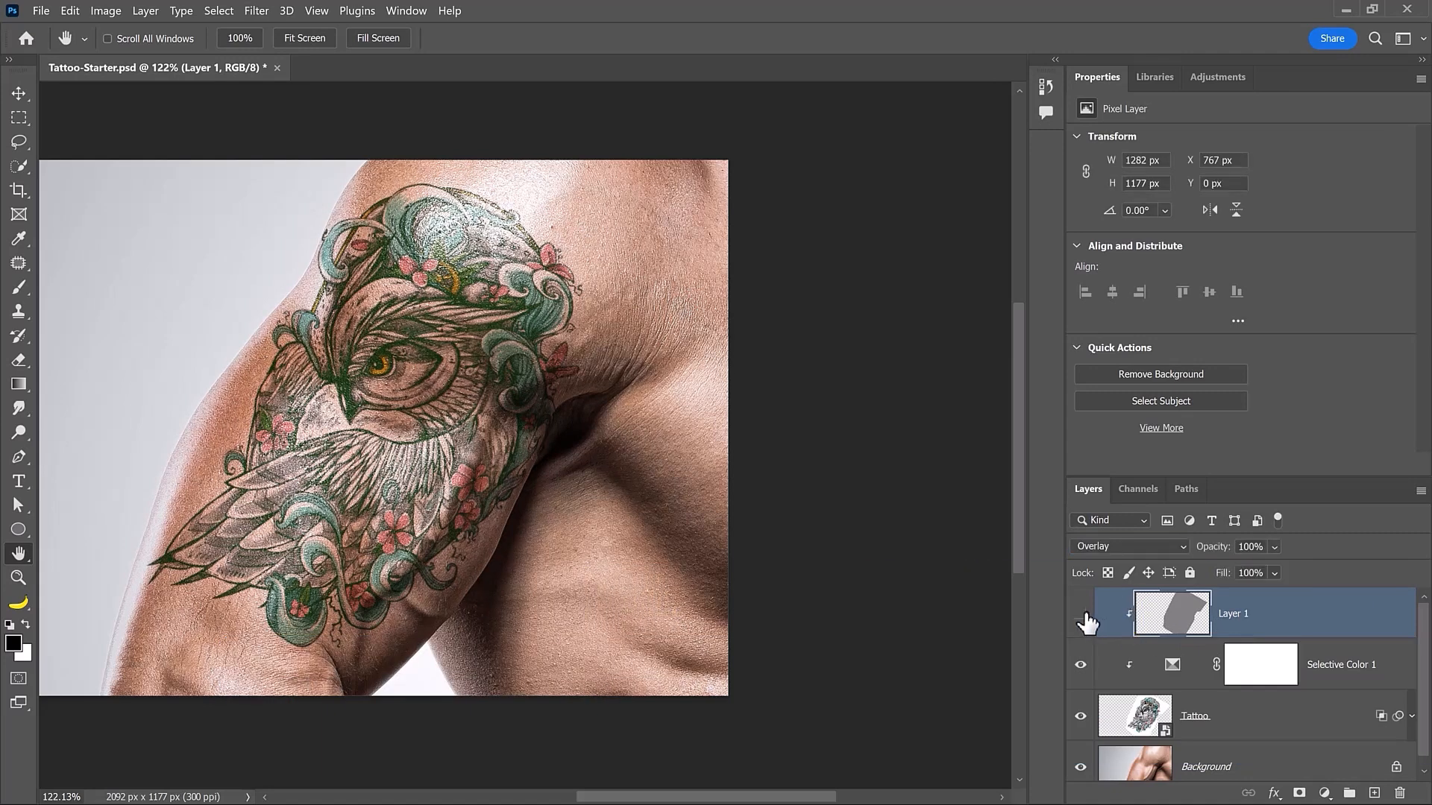